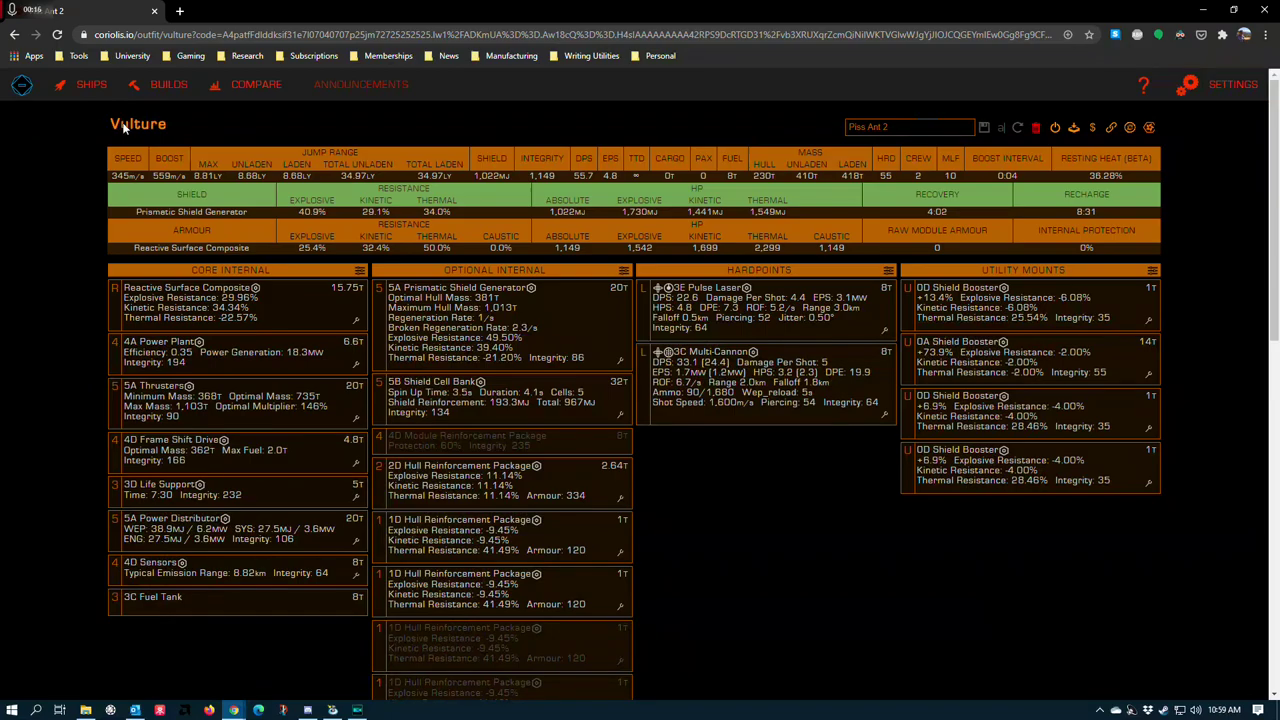
Step: Look over the Vulture build's summary stats and its core, optional, hardpoint and utility modules
{"action": "scroll", "coordinate": [610, 415], "scroll_direction": "down", "scroll_amount": 3}
{"action": "scroll", "coordinate": [614, 423], "scroll_direction": "up", "scroll_amount": 3}
{"action": "scroll", "coordinate": [697, 518], "scroll_direction": "down", "scroll_amount": 3}
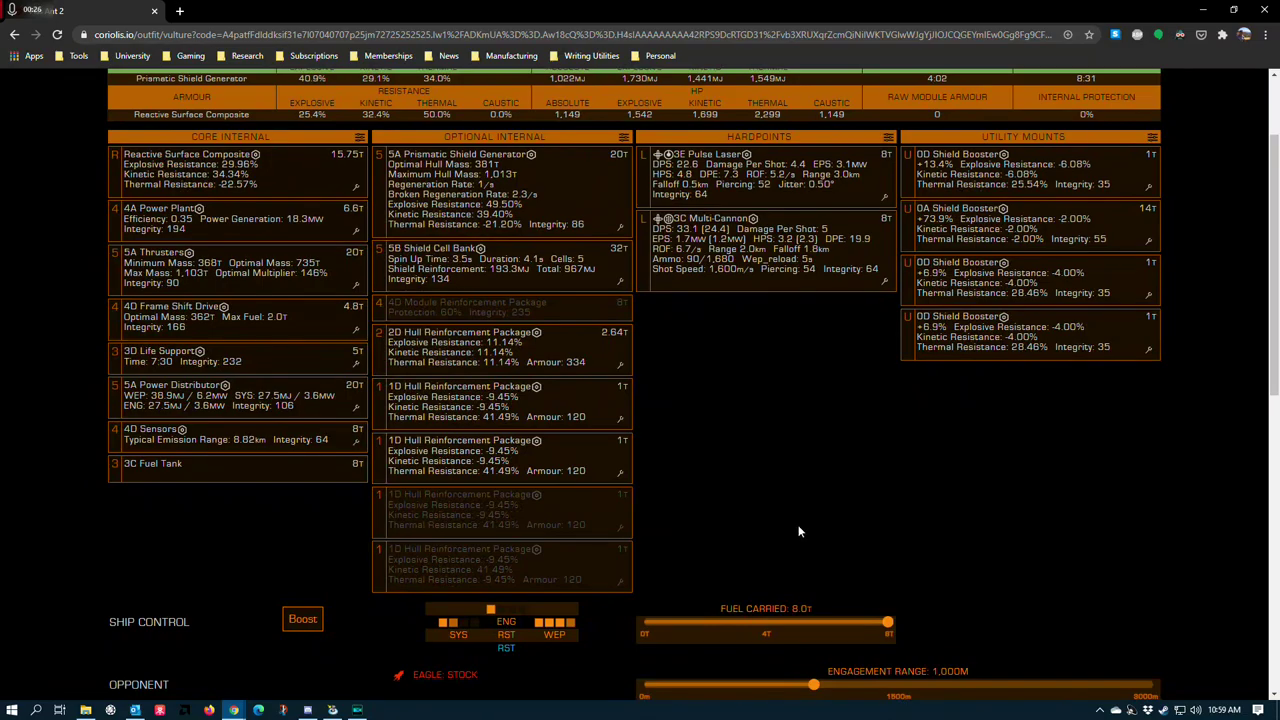
{"action": "scroll", "coordinate": [798, 531], "scroll_direction": "up", "scroll_amount": 3}
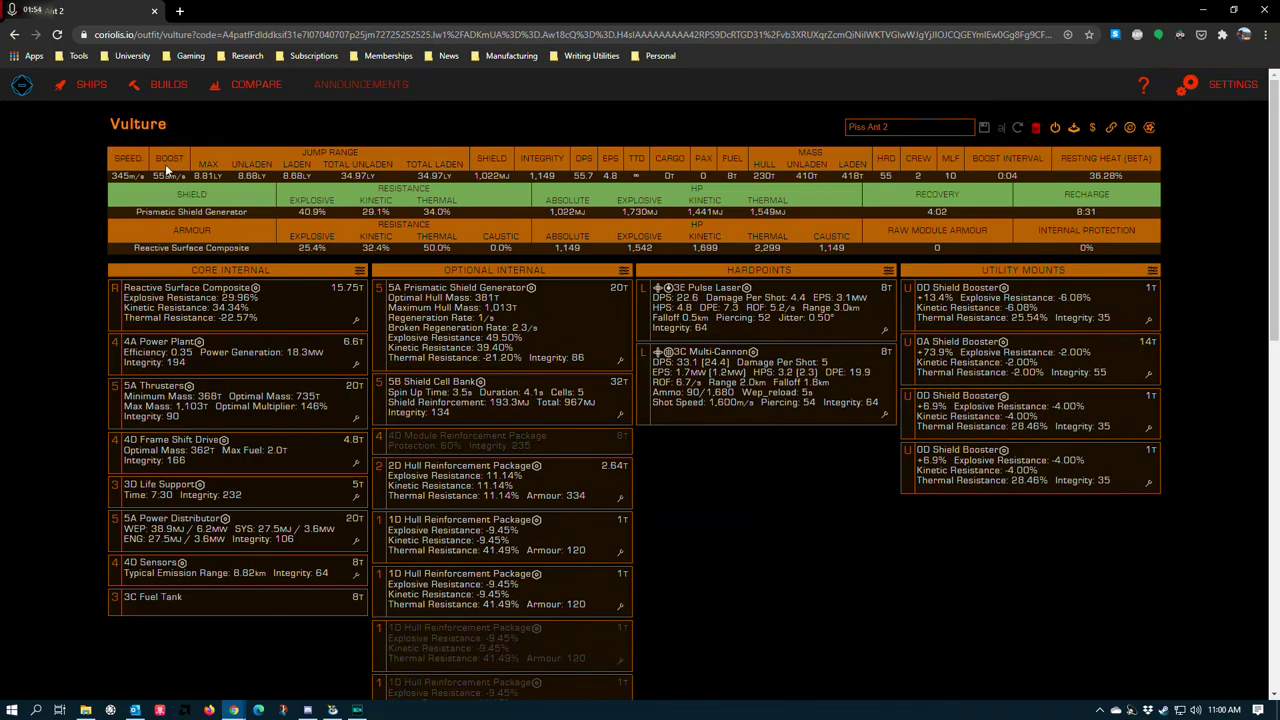
{"action": "mouse_move", "coordinate": [157, 177]}
{"action": "scroll", "coordinate": [560, 350], "scroll_direction": "down", "scroll_amount": 2}
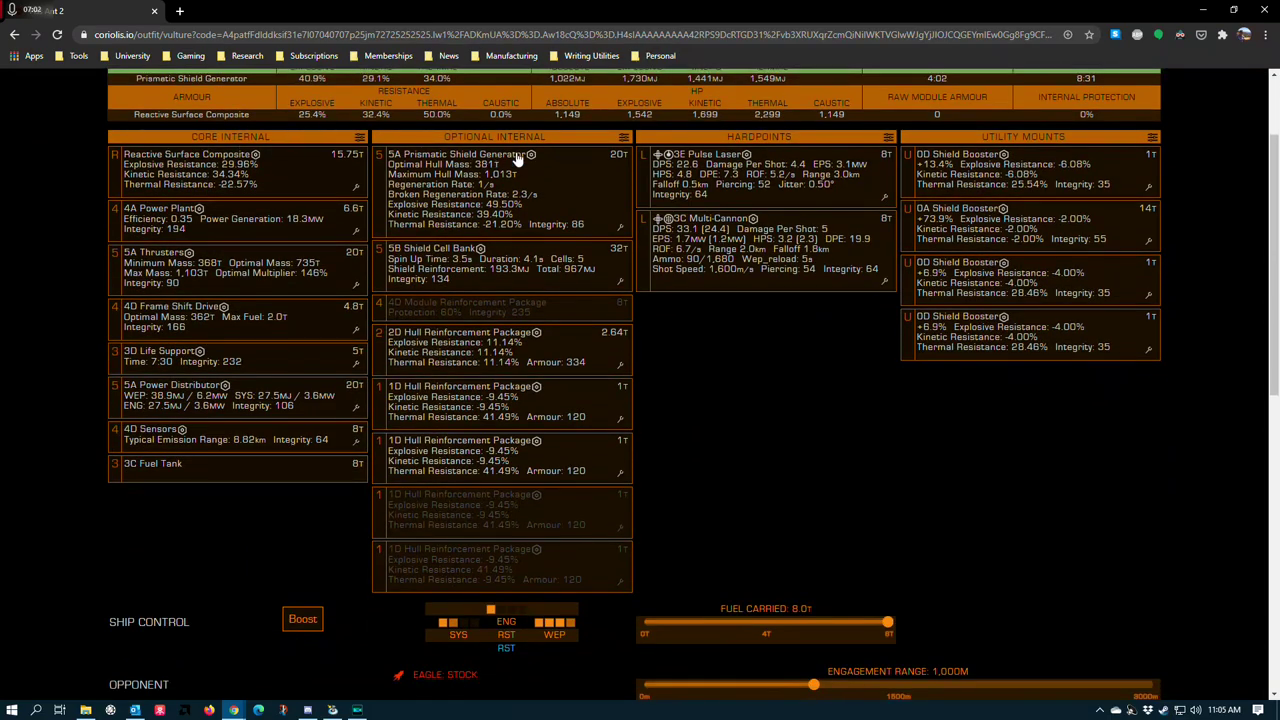
{"action": "scroll", "coordinate": [482, 248], "scroll_direction": "up", "scroll_amount": 2}
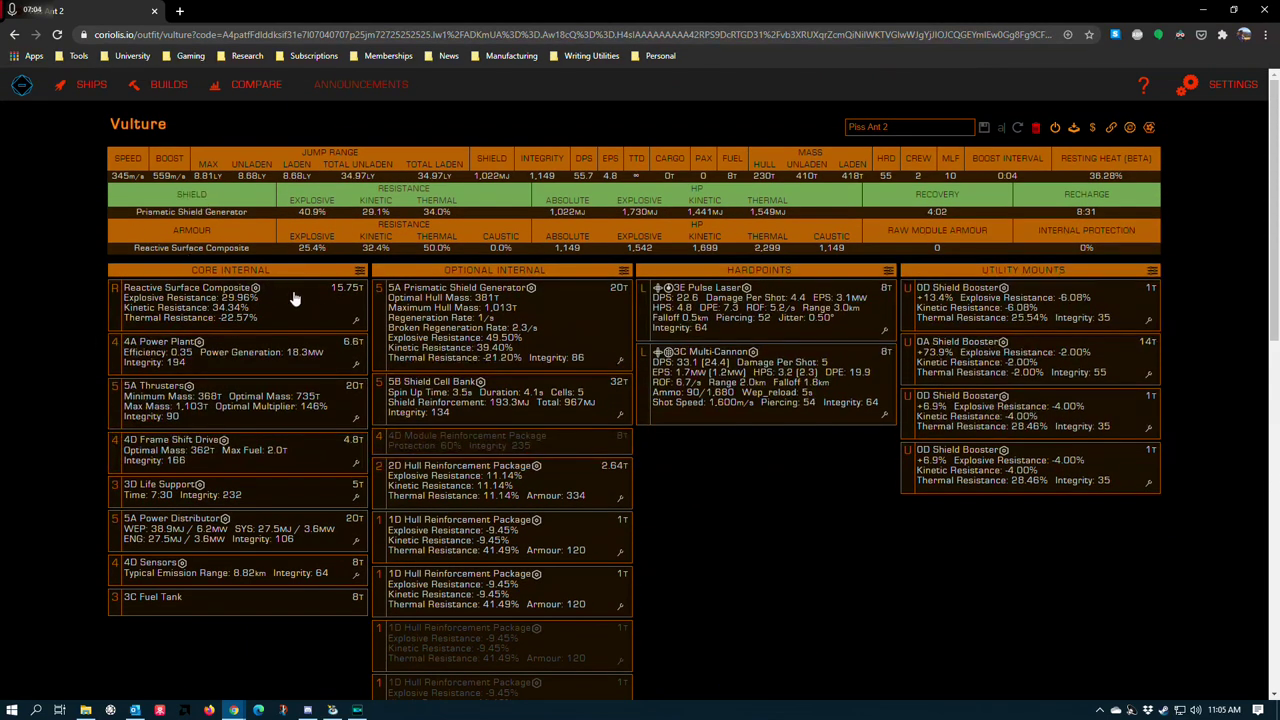
Step: Inspect the Reactive Surface Composite's engineering modifications and compare them with the ship's overall armour resistances
{"action": "left_click", "coordinate": [356, 322]}
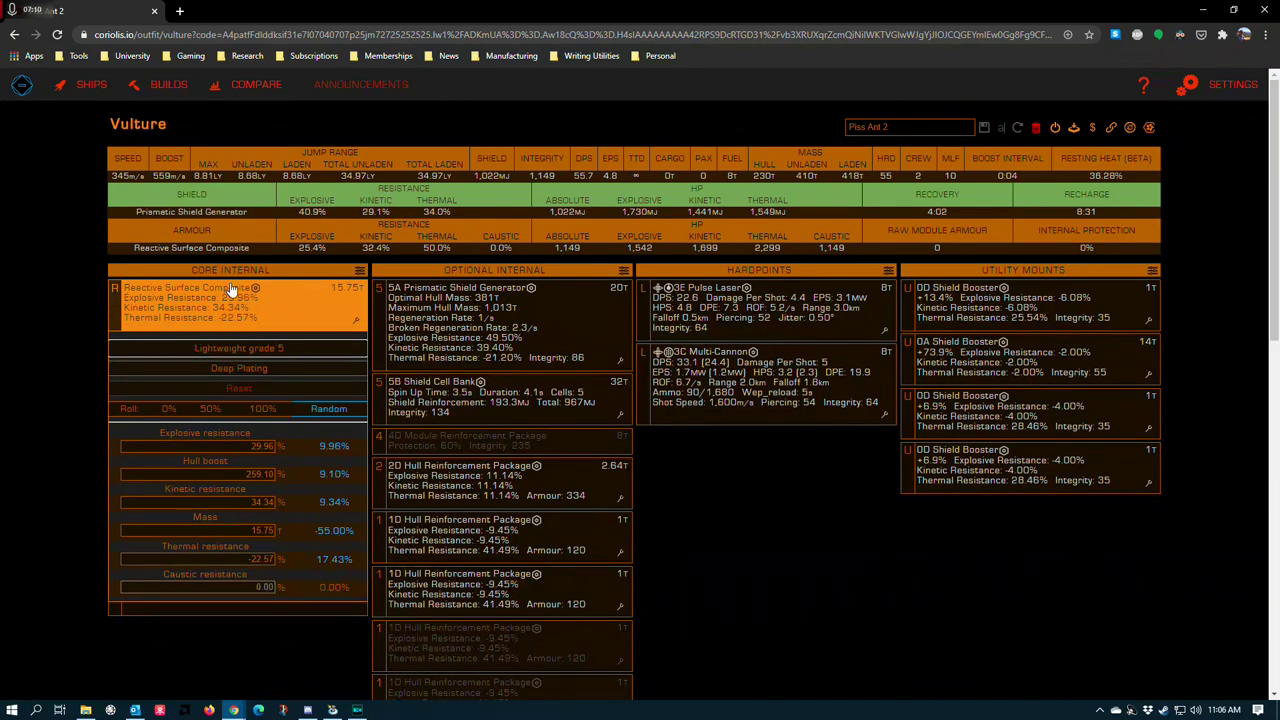
{"action": "mouse_move", "coordinate": [265, 352]}
{"action": "left_click", "coordinate": [48, 246]}
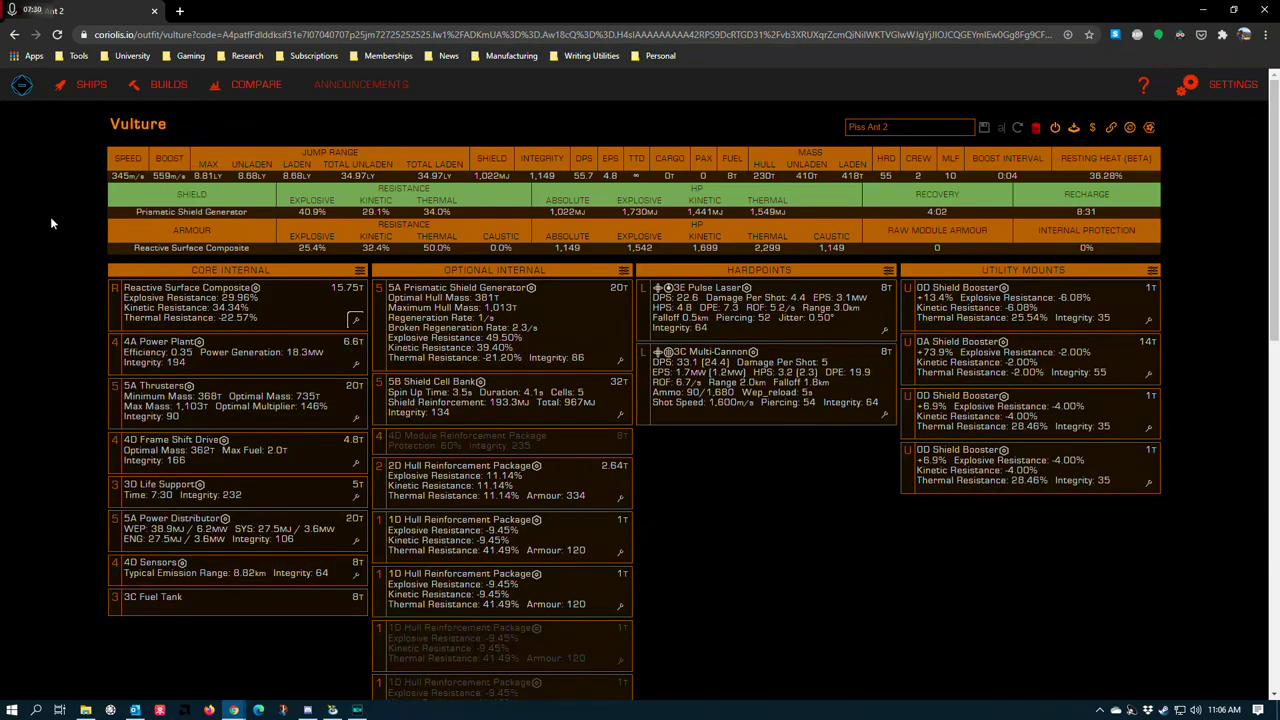
{"action": "scroll", "coordinate": [760, 465], "scroll_direction": "down", "scroll_amount": 1}
{"action": "scroll", "coordinate": [673, 528], "scroll_direction": "up", "scroll_amount": 1}
{"action": "scroll", "coordinate": [770, 492], "scroll_direction": "down", "scroll_amount": 1}
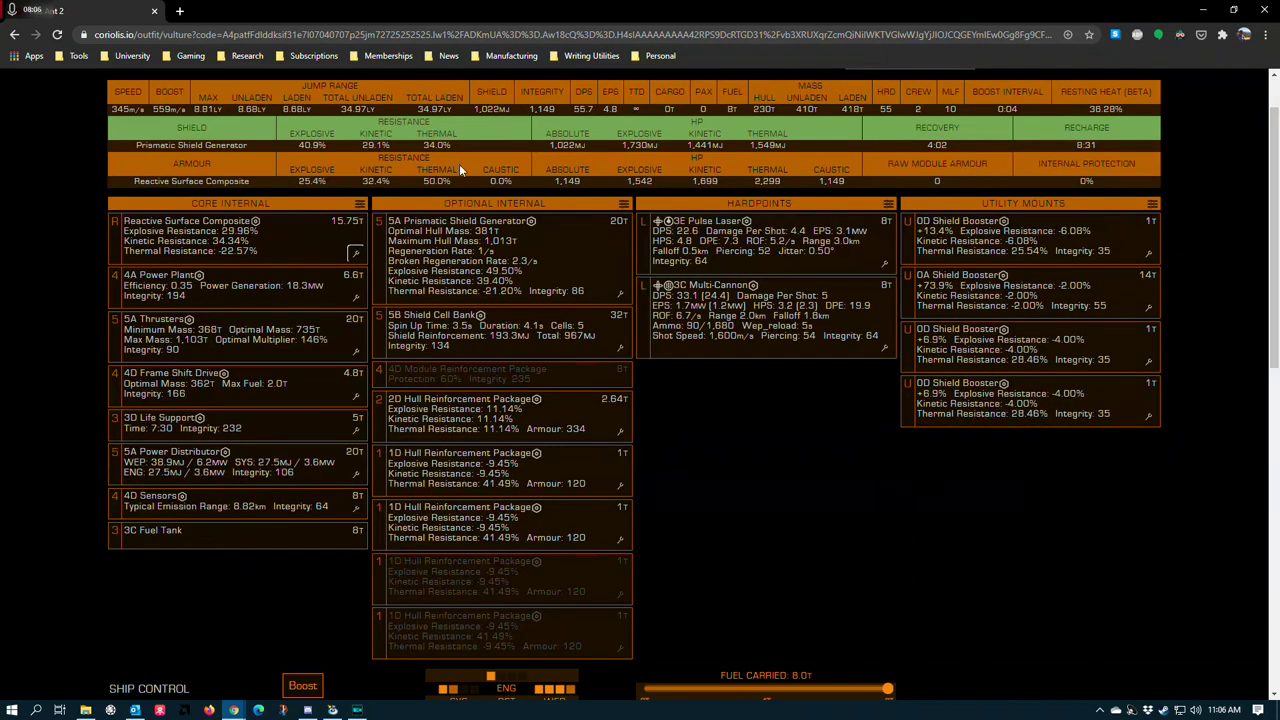
{"action": "scroll", "coordinate": [738, 405], "scroll_direction": "up", "scroll_amount": 1}
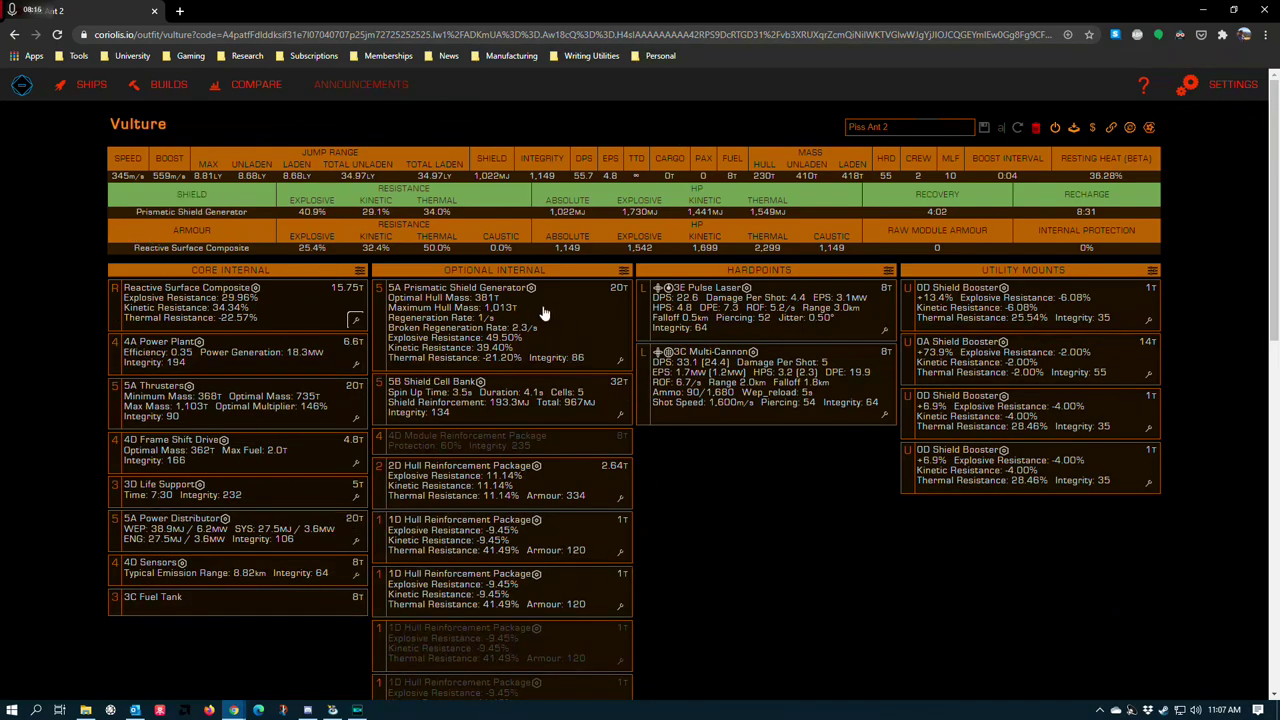
Step: View the module options for the 5A Prismatic Shield Generator slot and the 4A Power Plant's modifications
{"action": "left_click", "coordinate": [560, 352]}
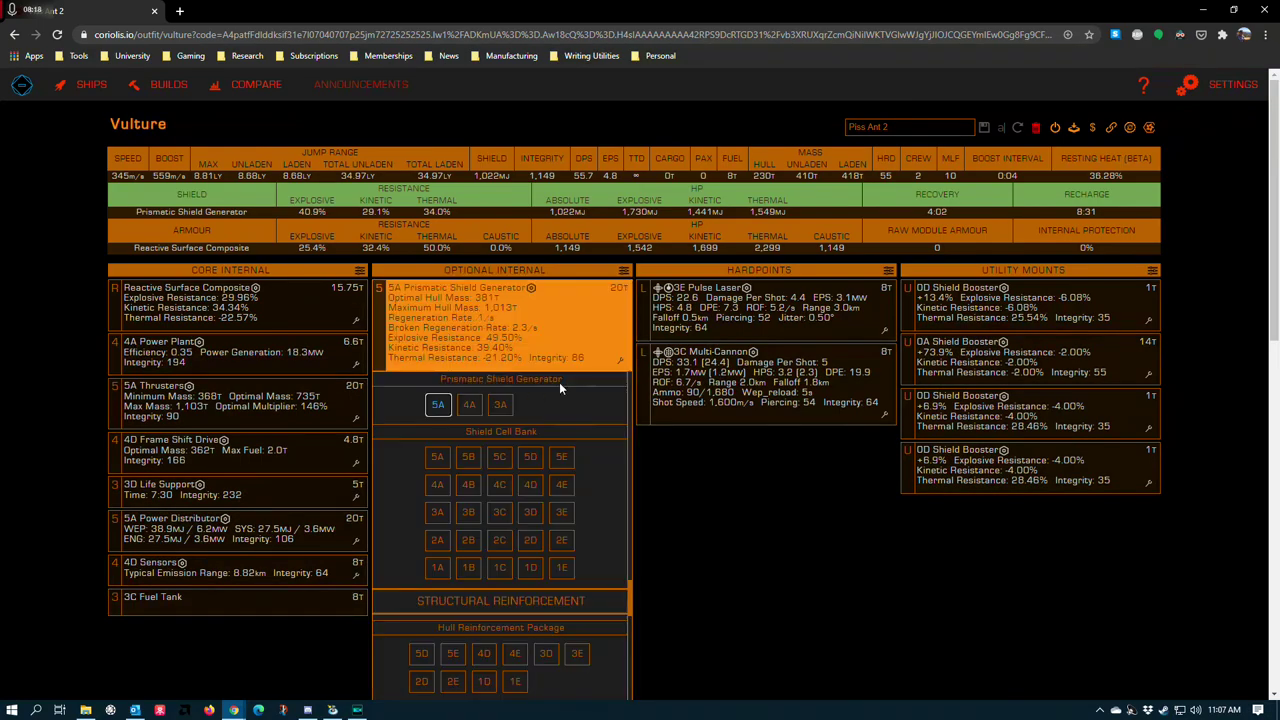
{"action": "left_click", "coordinate": [643, 422]}
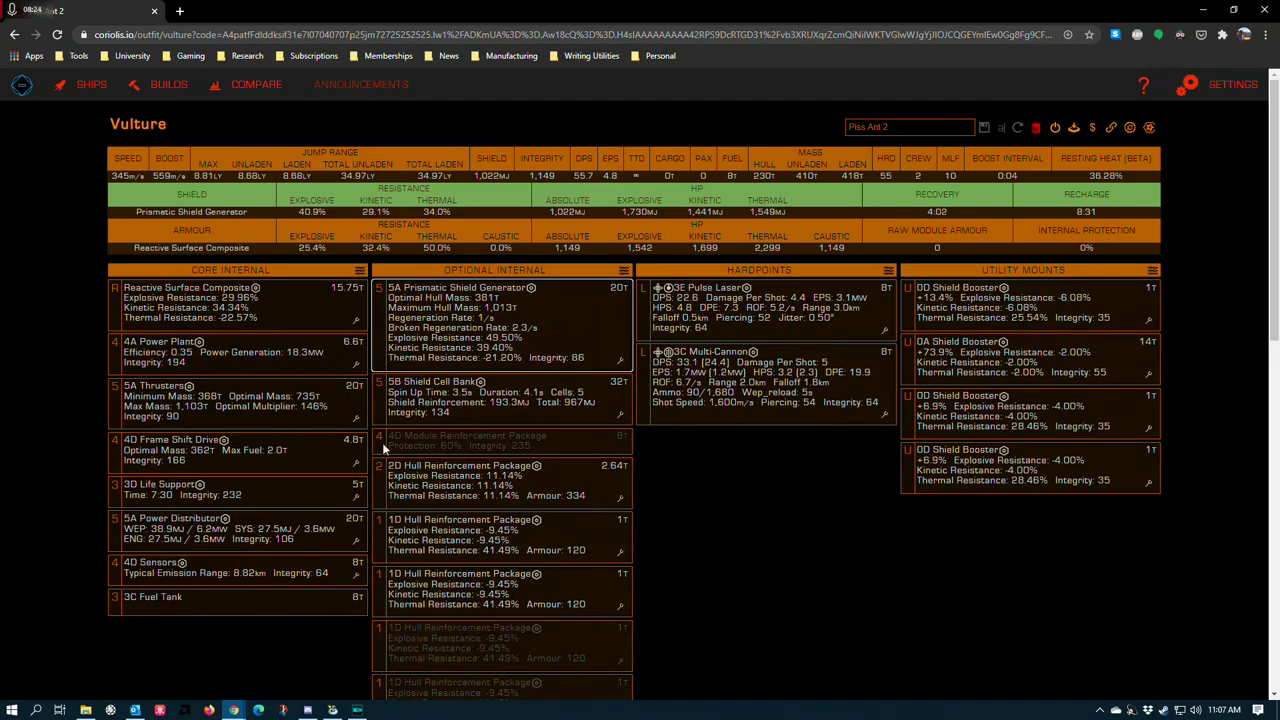
{"action": "scroll", "coordinate": [657, 418], "scroll_direction": "down", "scroll_amount": 2}
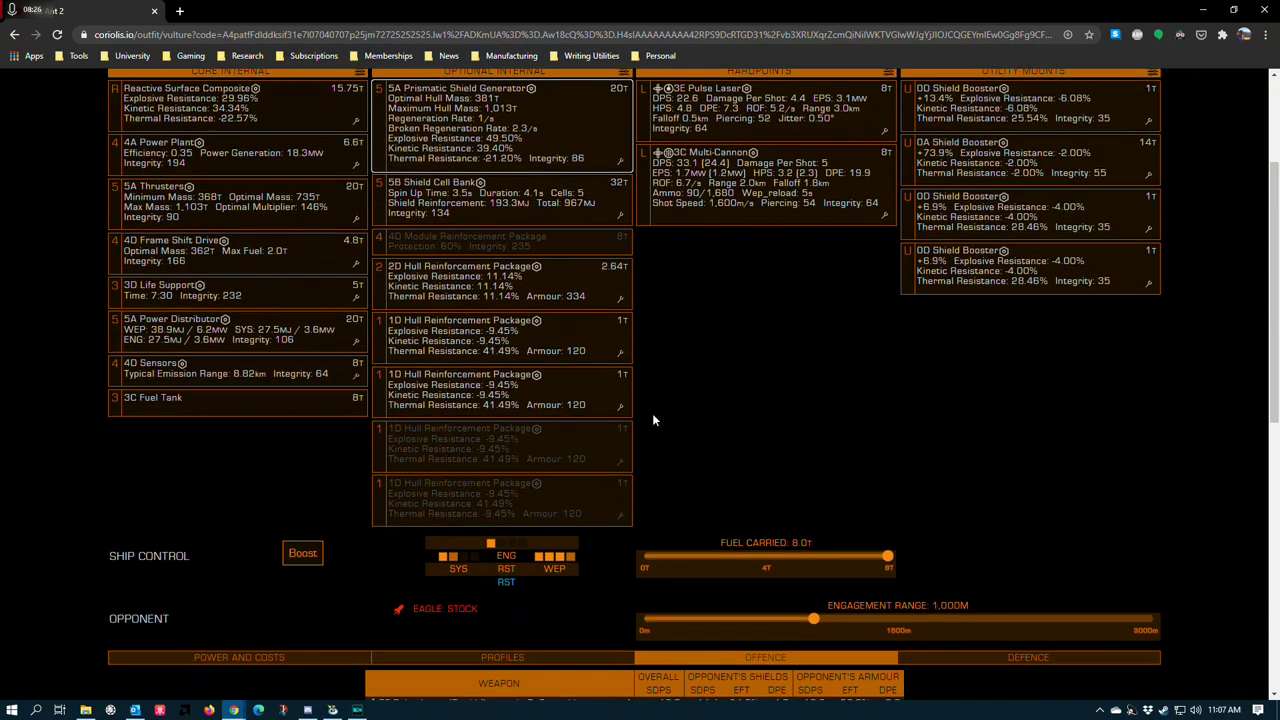
{"action": "scroll", "coordinate": [646, 398], "scroll_direction": "up", "scroll_amount": 2}
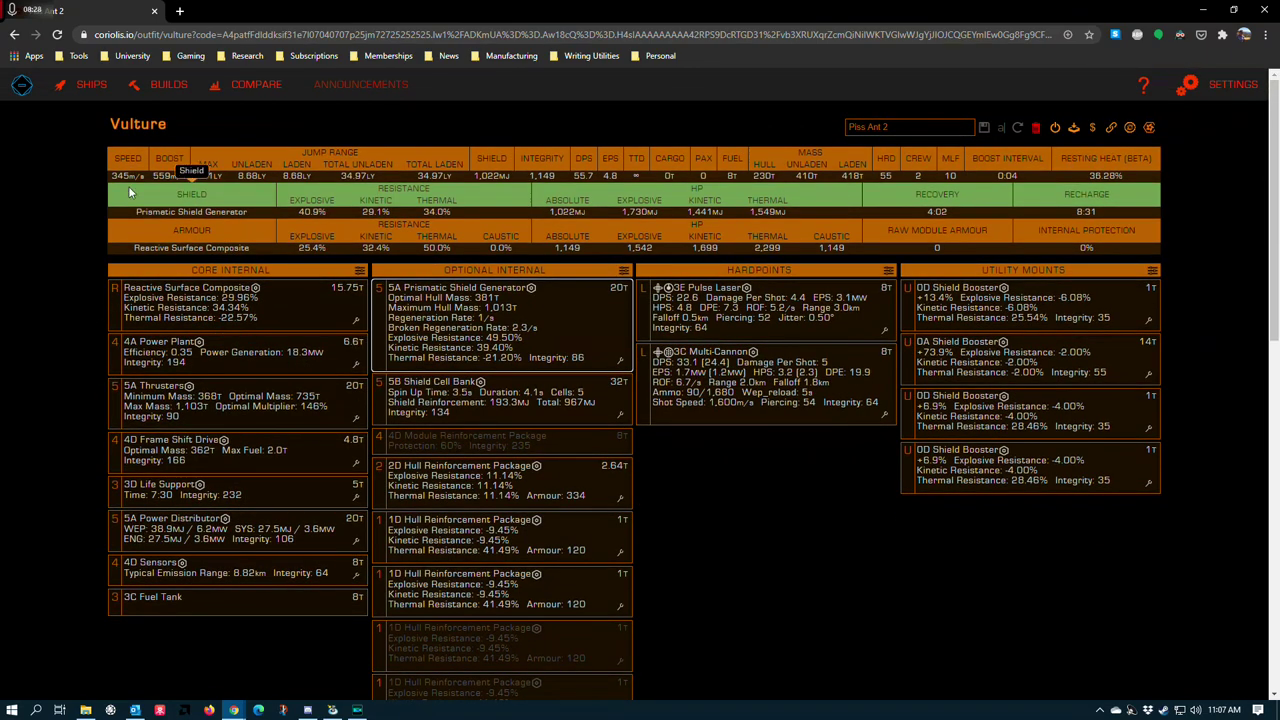
{"action": "left_click", "coordinate": [352, 365]}
{"action": "left_click", "coordinate": [43, 323]}
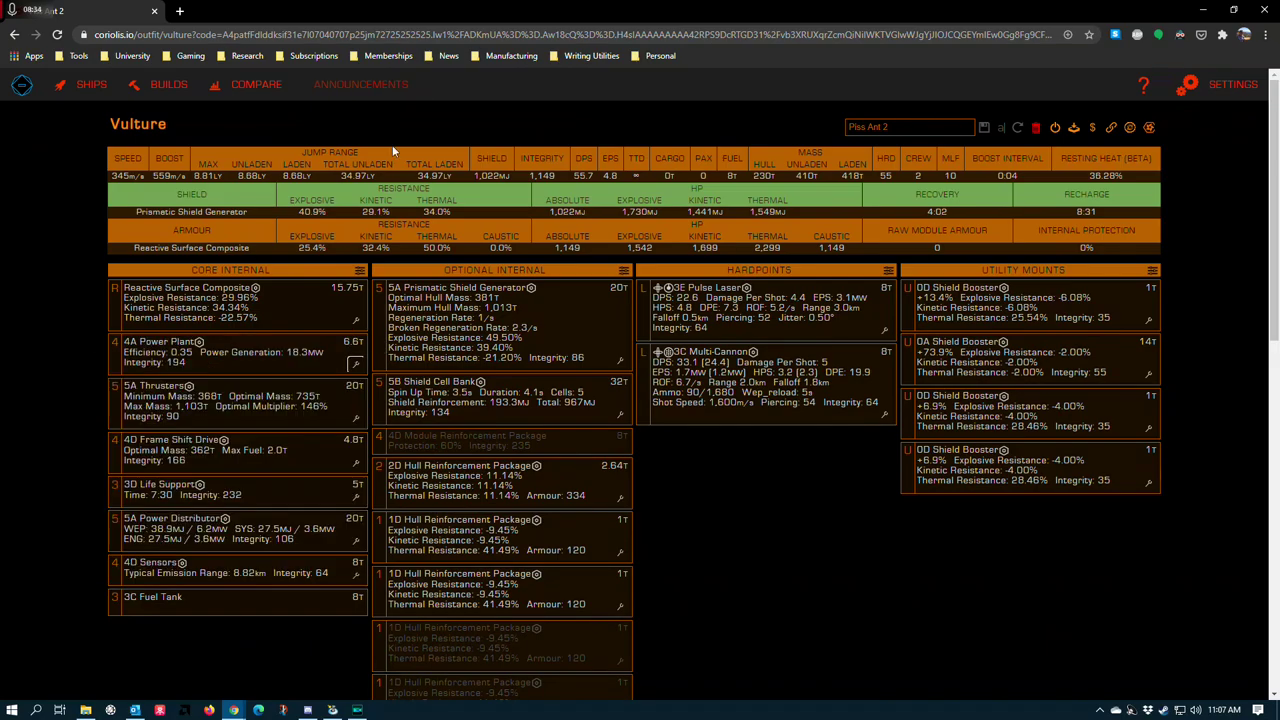
Step: Open INARA's engineers page in a new tab and look through the list for engineers offering power plant modifications
{"action": "left_click", "coordinate": [179, 11]}
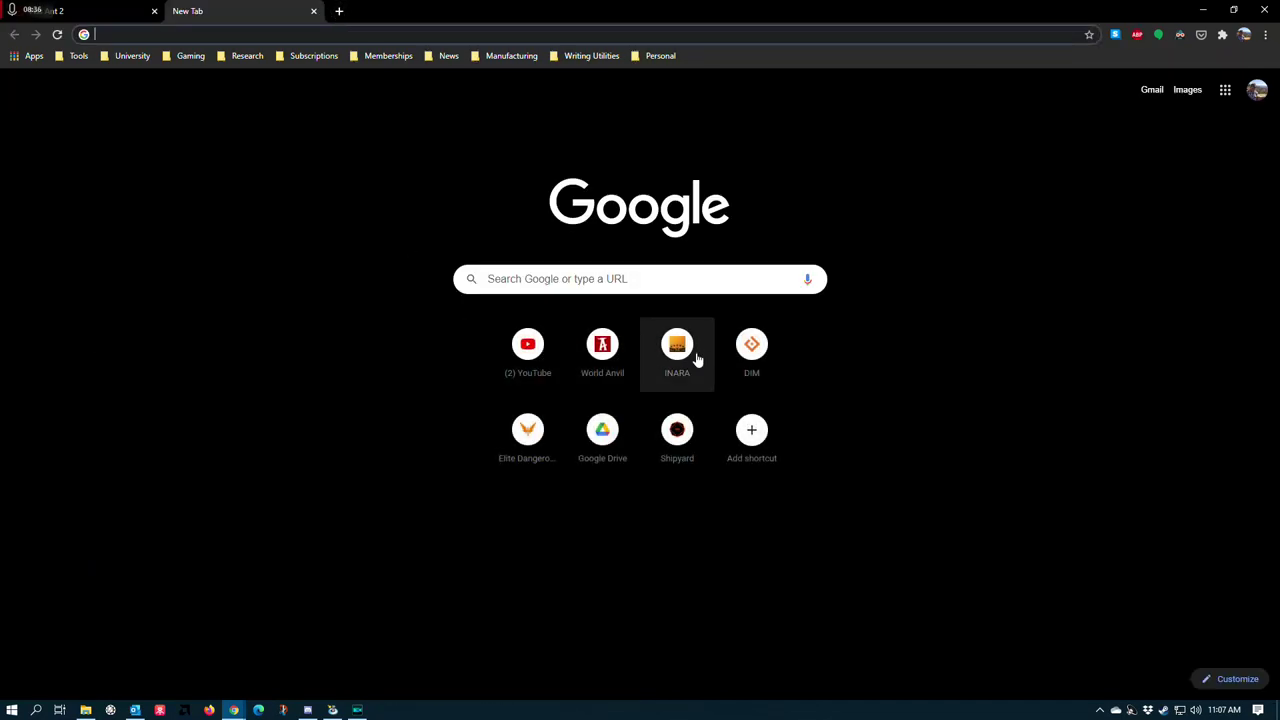
{"action": "left_click", "coordinate": [672, 346]}
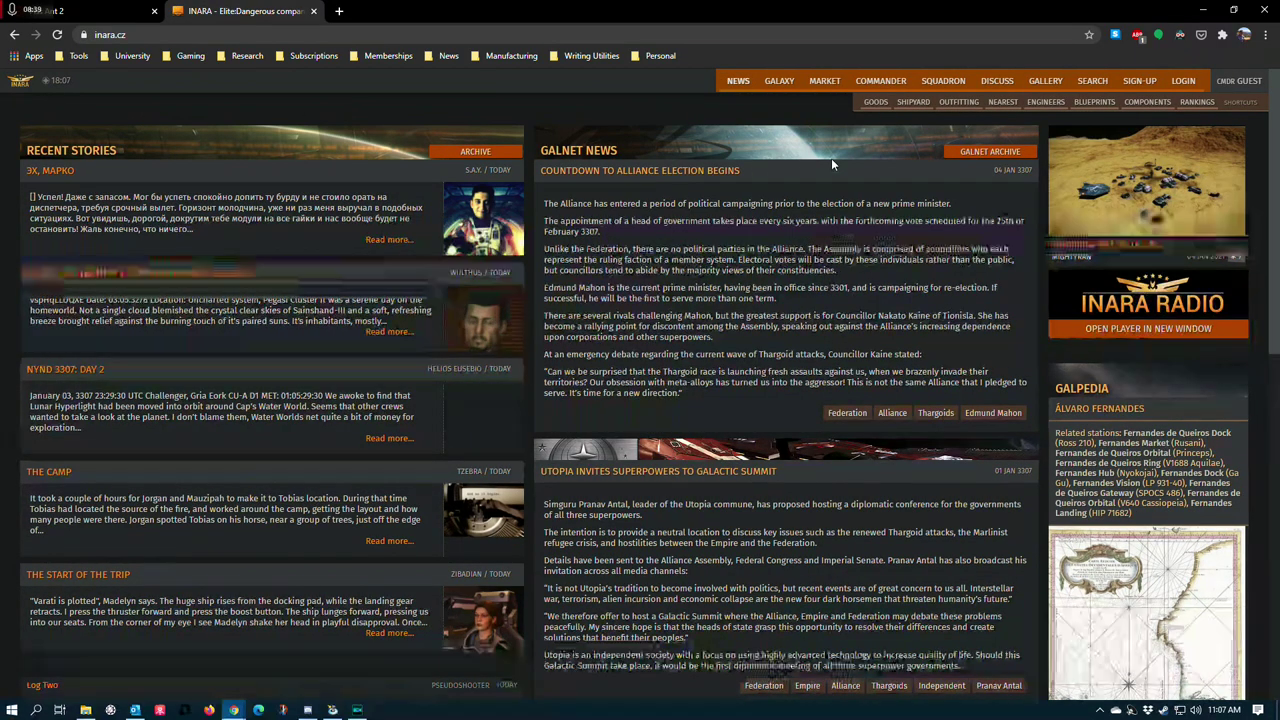
{"action": "left_click", "coordinate": [1038, 102]}
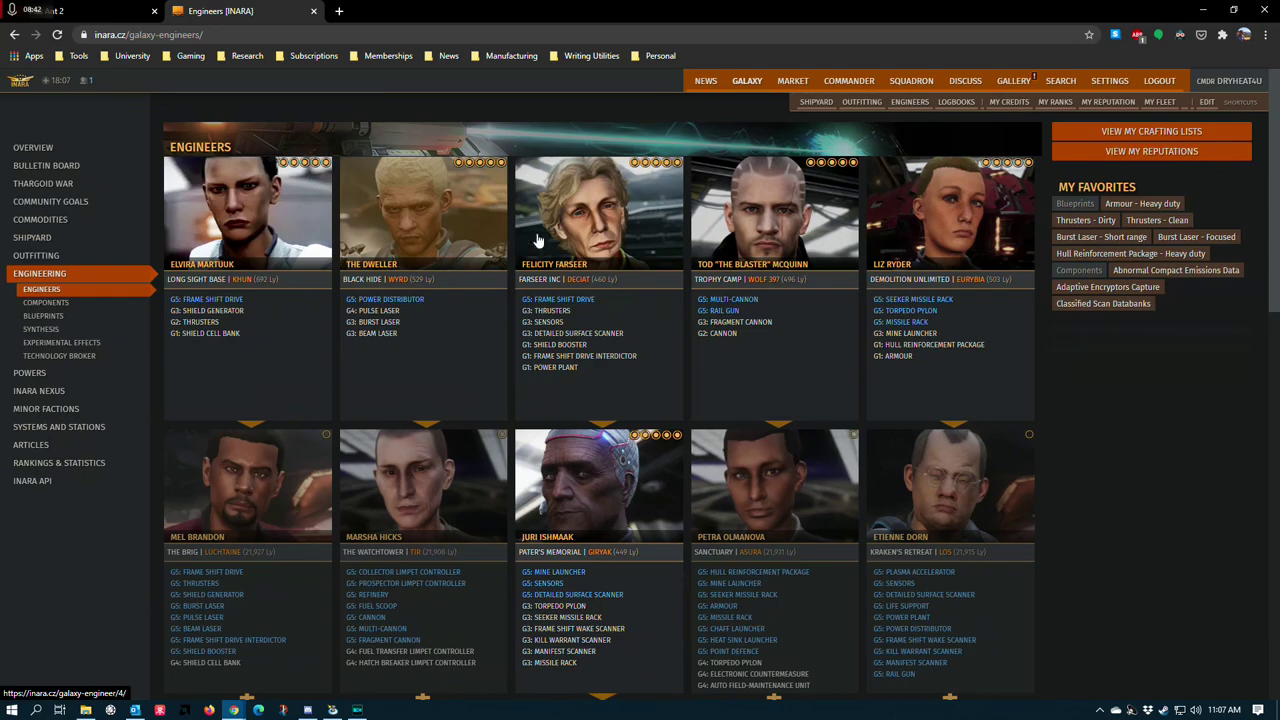
{"action": "scroll", "coordinate": [614, 344], "scroll_direction": "down", "scroll_amount": 3}
{"action": "scroll", "coordinate": [472, 381], "scroll_direction": "down", "scroll_amount": 2}
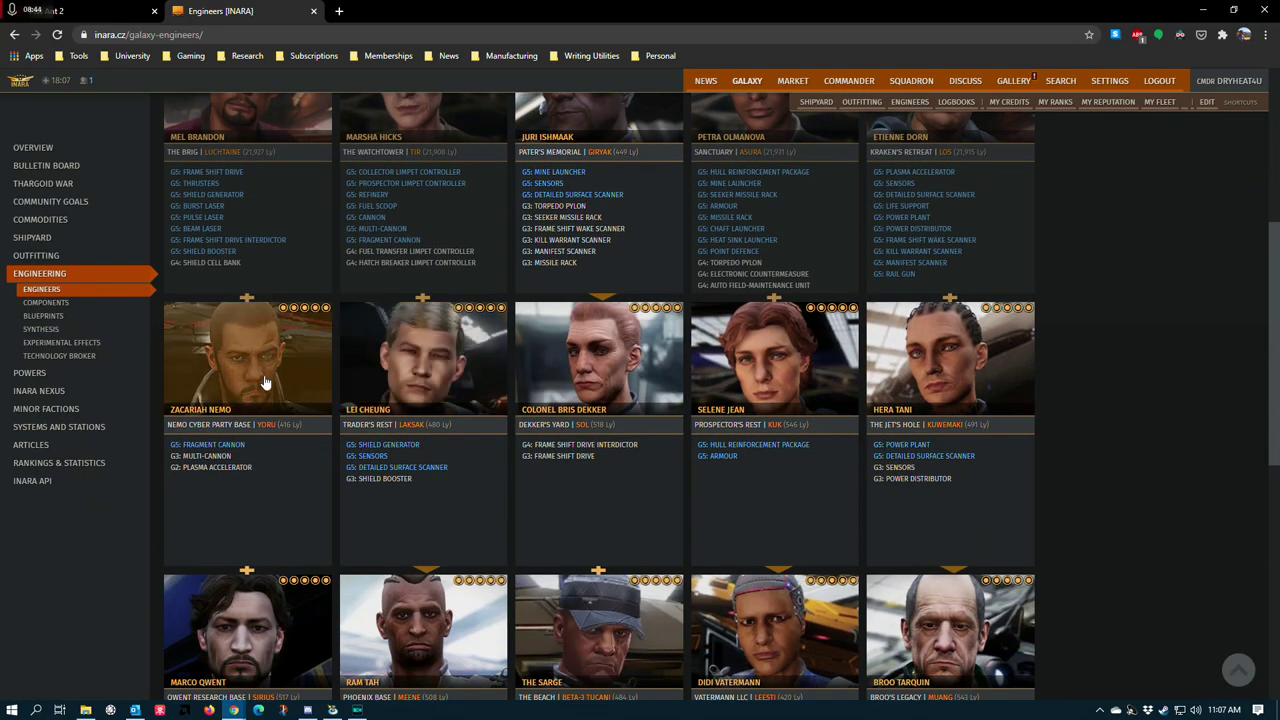
{"action": "scroll", "coordinate": [259, 414], "scroll_direction": "down", "scroll_amount": 2}
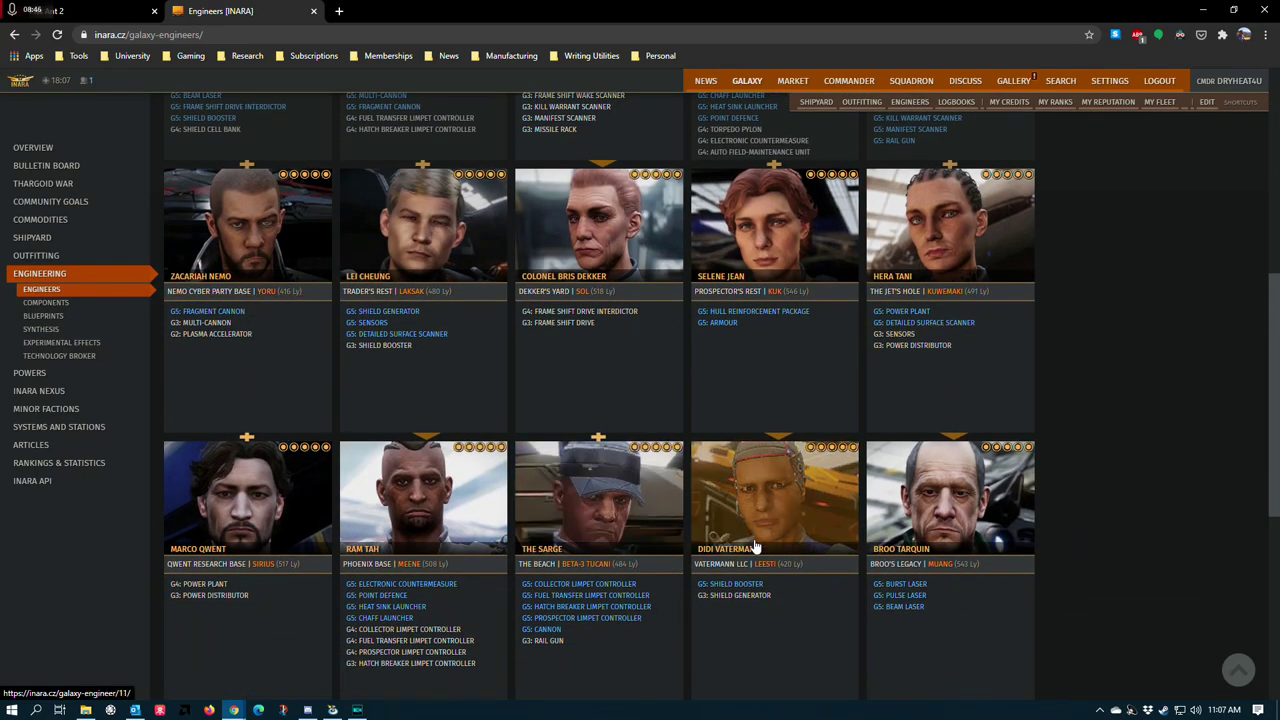
{"action": "scroll", "coordinate": [930, 420], "scroll_direction": "up", "scroll_amount": 1}
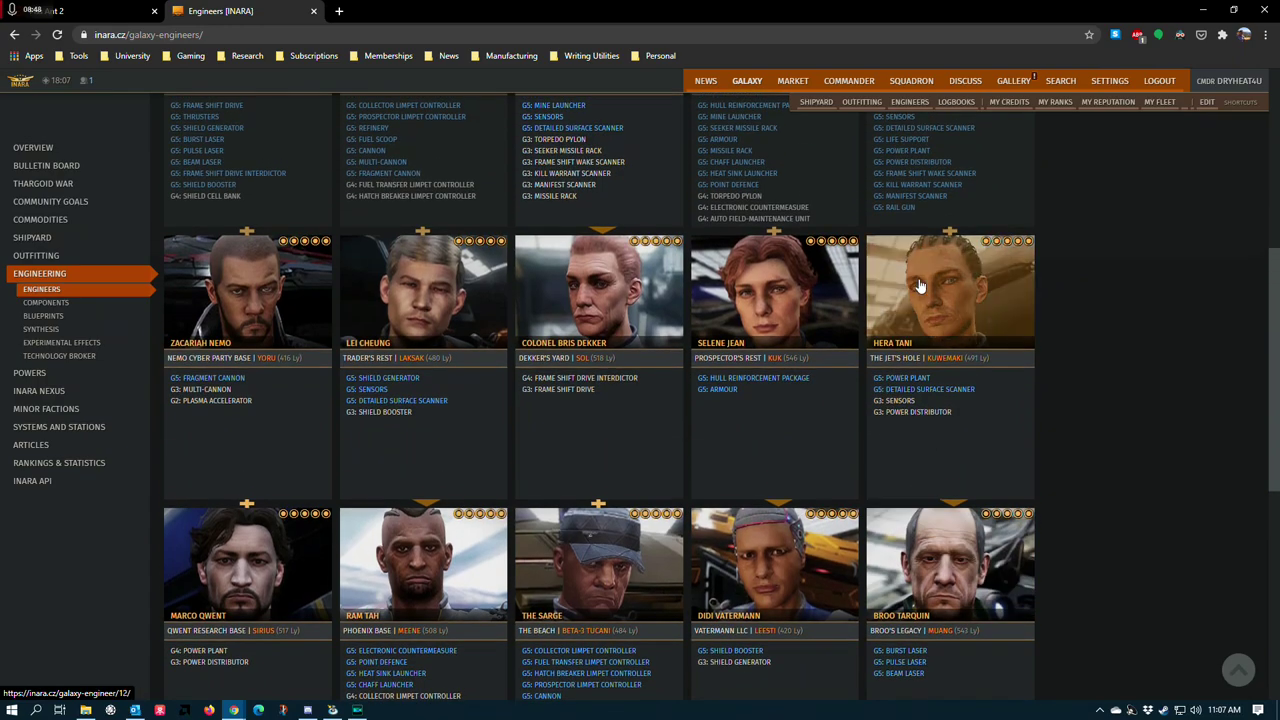
{"action": "scroll", "coordinate": [955, 515], "scroll_direction": "up", "scroll_amount": 3}
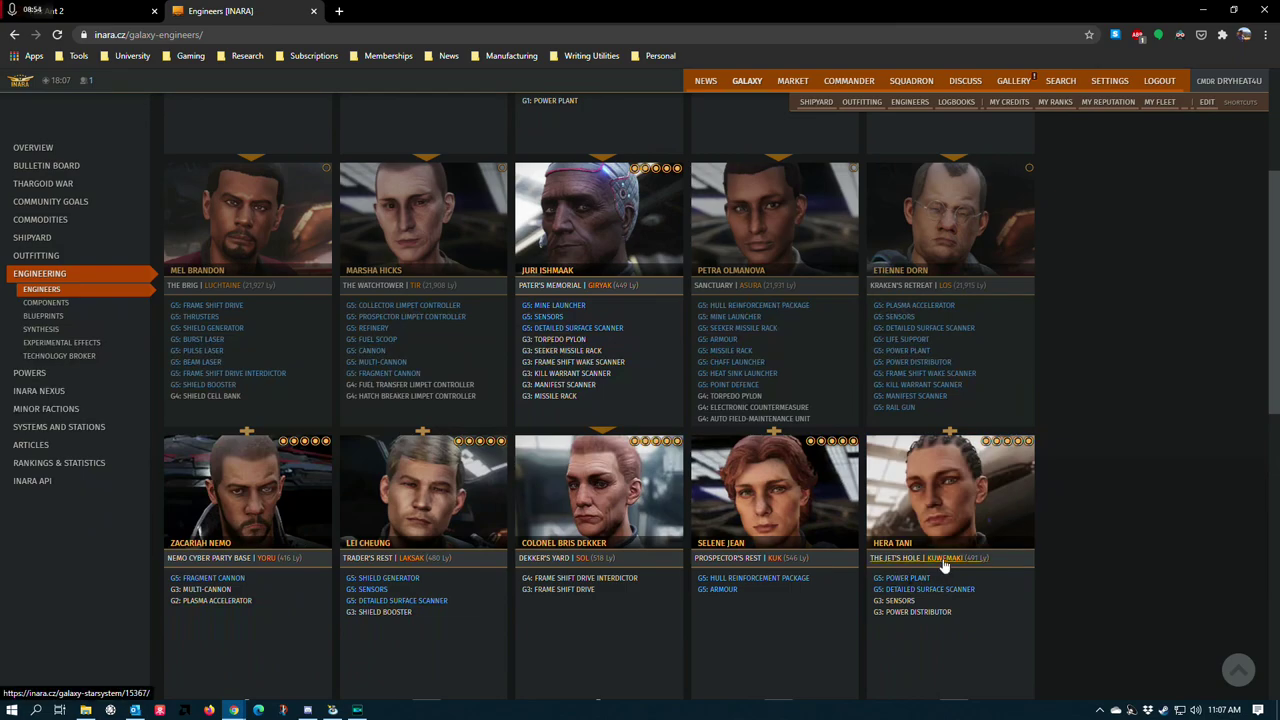
Step: Return to the Vulture build on Coriolis and examine its power and costs breakdown
{"action": "left_click", "coordinate": [80, 10]}
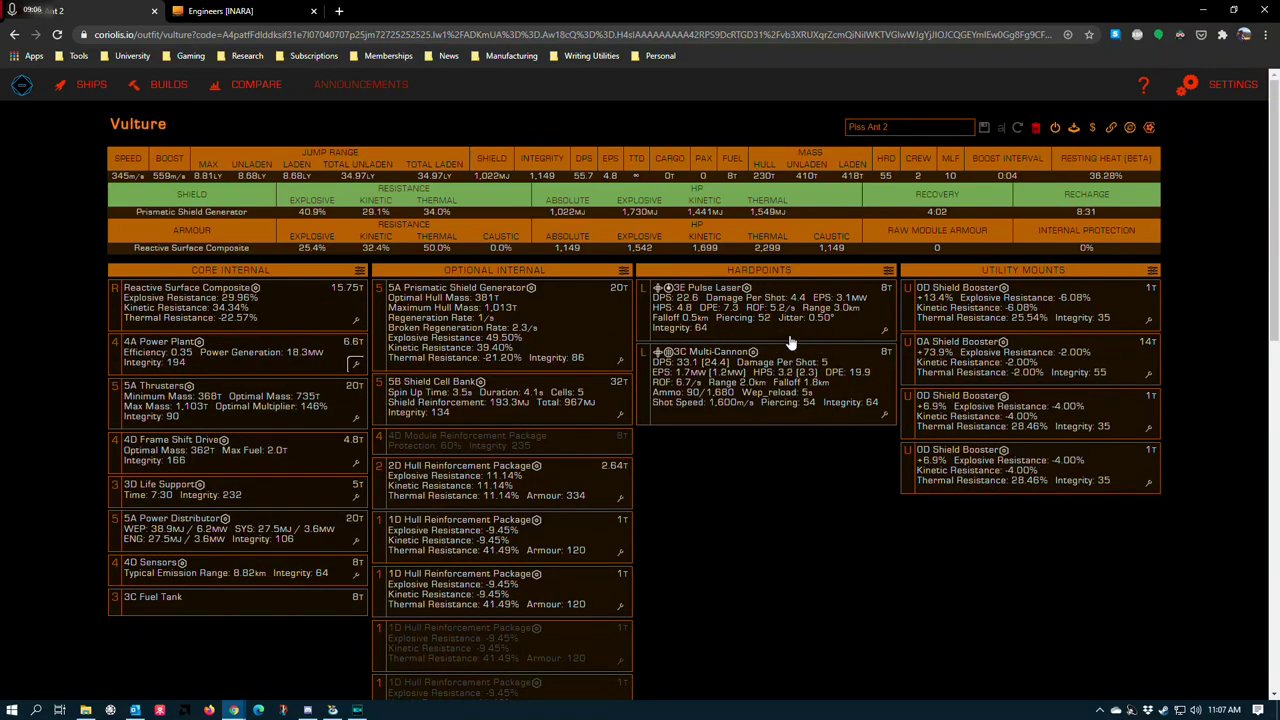
{"action": "scroll", "coordinate": [778, 382], "scroll_direction": "down", "scroll_amount": 5}
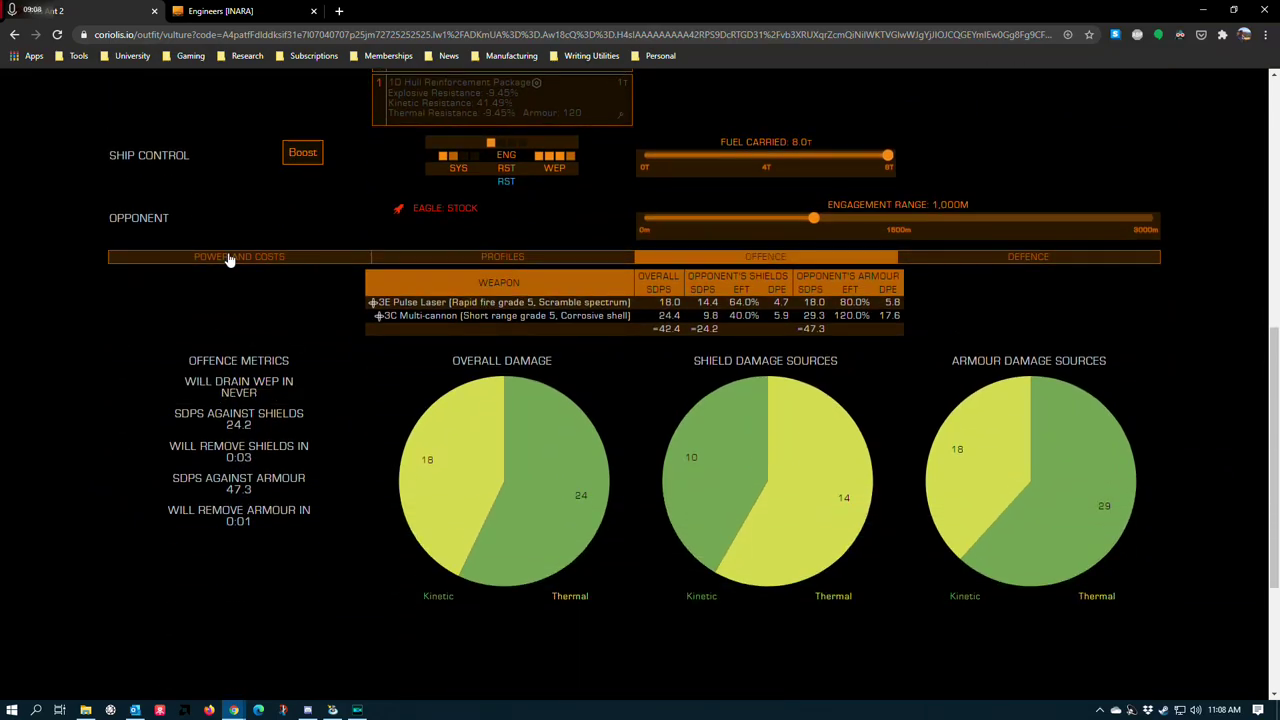
{"action": "left_click", "coordinate": [228, 257]}
{"action": "scroll", "coordinate": [357, 317], "scroll_direction": "down", "scroll_amount": 2}
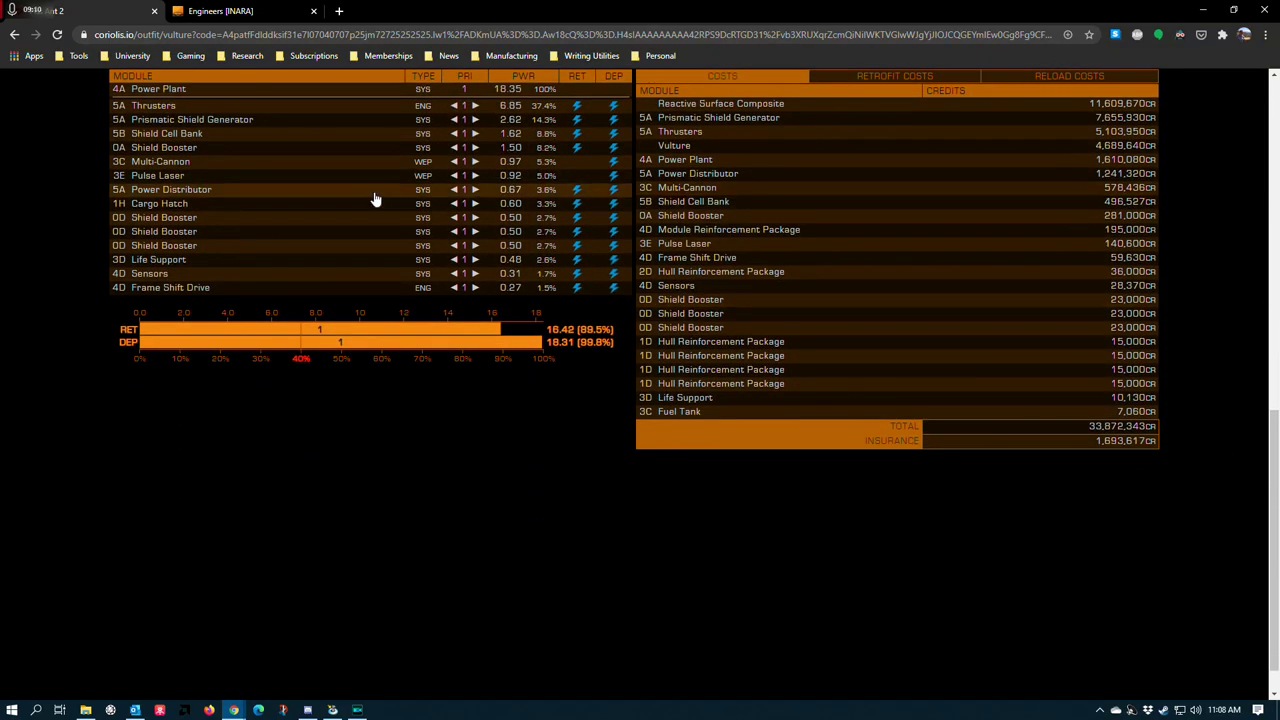
{"action": "scroll", "coordinate": [374, 200], "scroll_direction": "up", "scroll_amount": 2}
{"action": "scroll", "coordinate": [297, 448], "scroll_direction": "up", "scroll_amount": 5}
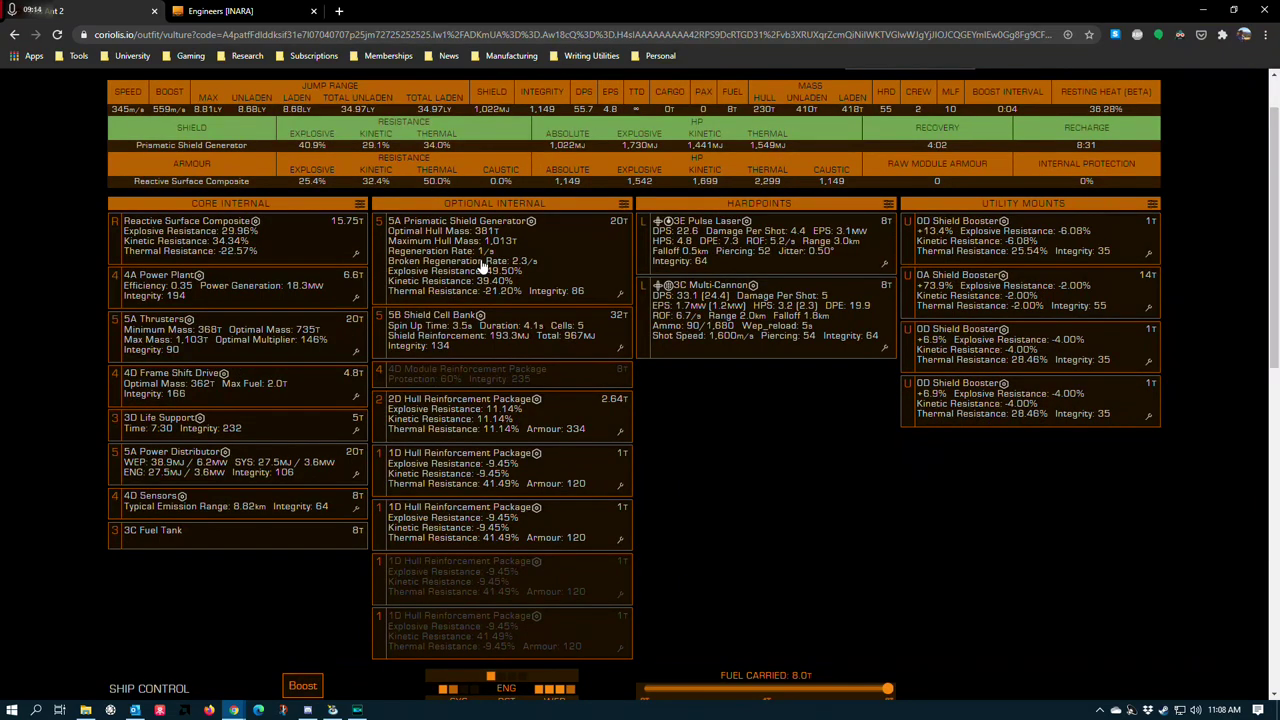
{"action": "scroll", "coordinate": [45, 334], "scroll_direction": "up", "scroll_amount": 1}
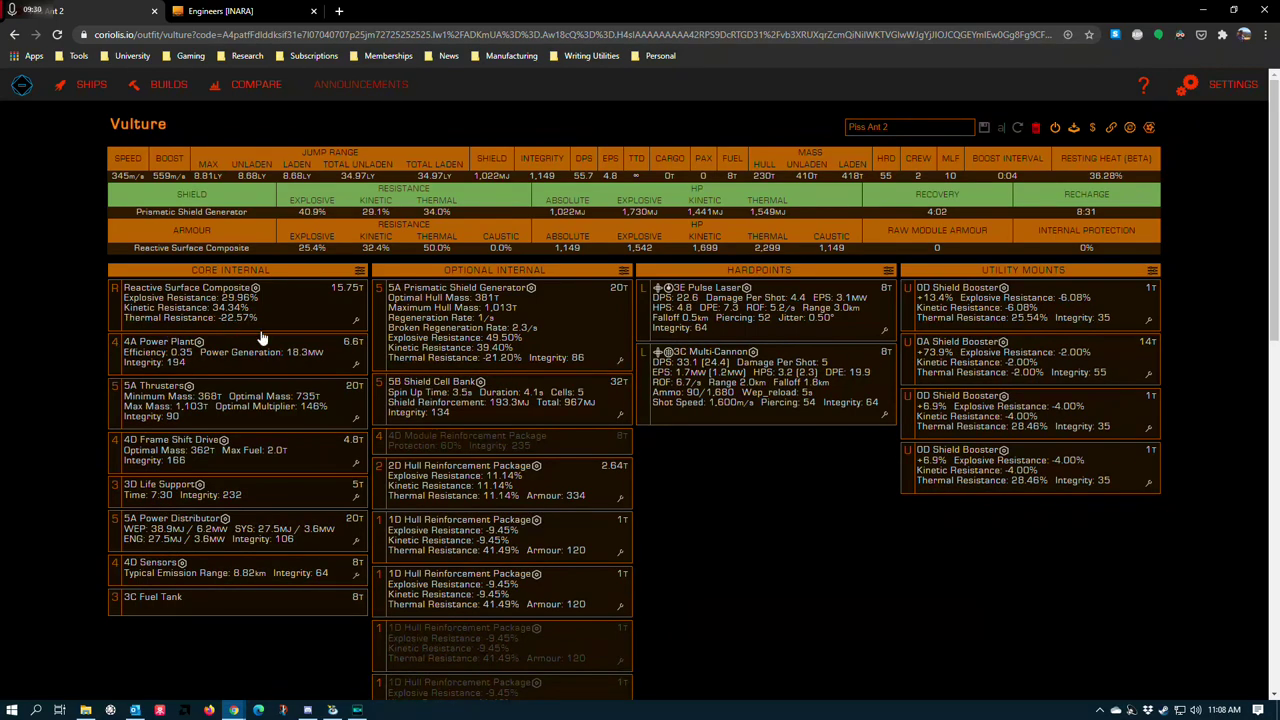
Step: Inspect the 4A Power Plant's engineering blueprint, experimental effect and modified values
{"action": "left_click", "coordinate": [357, 364]}
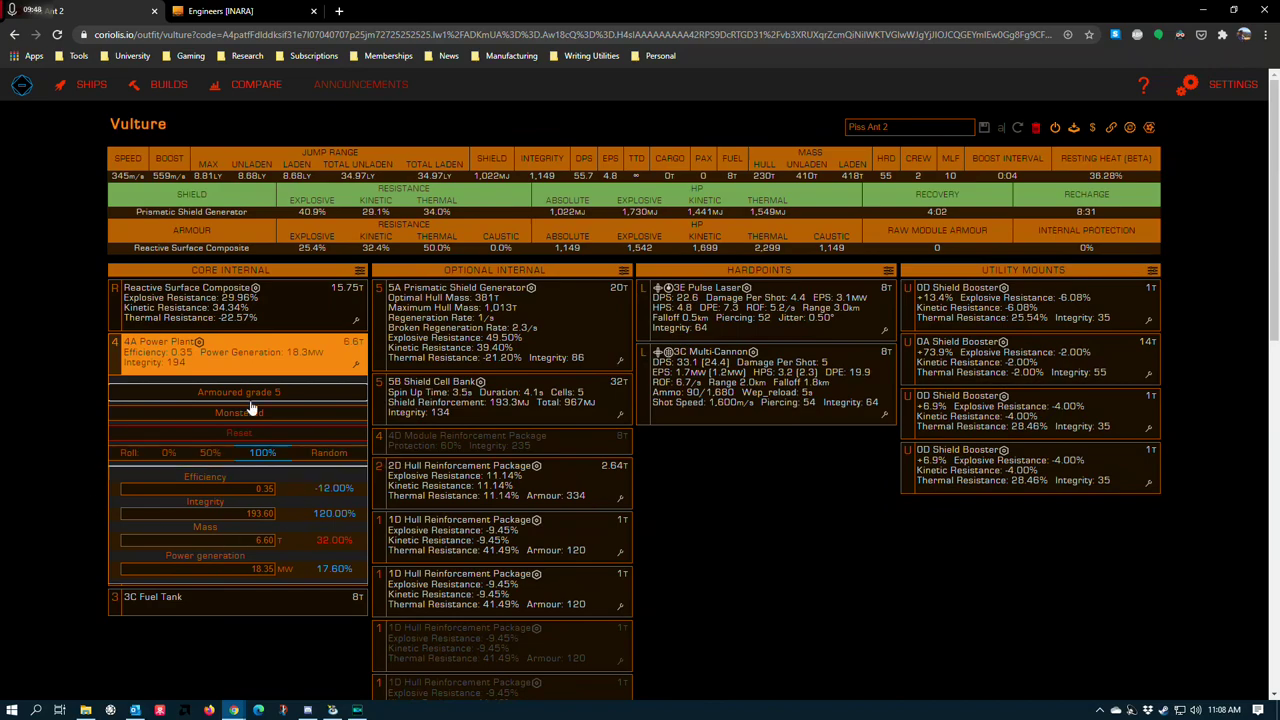
{"action": "left_click", "coordinate": [356, 366]}
{"action": "left_click", "coordinate": [356, 367]}
{"action": "left_click", "coordinate": [44, 342]}
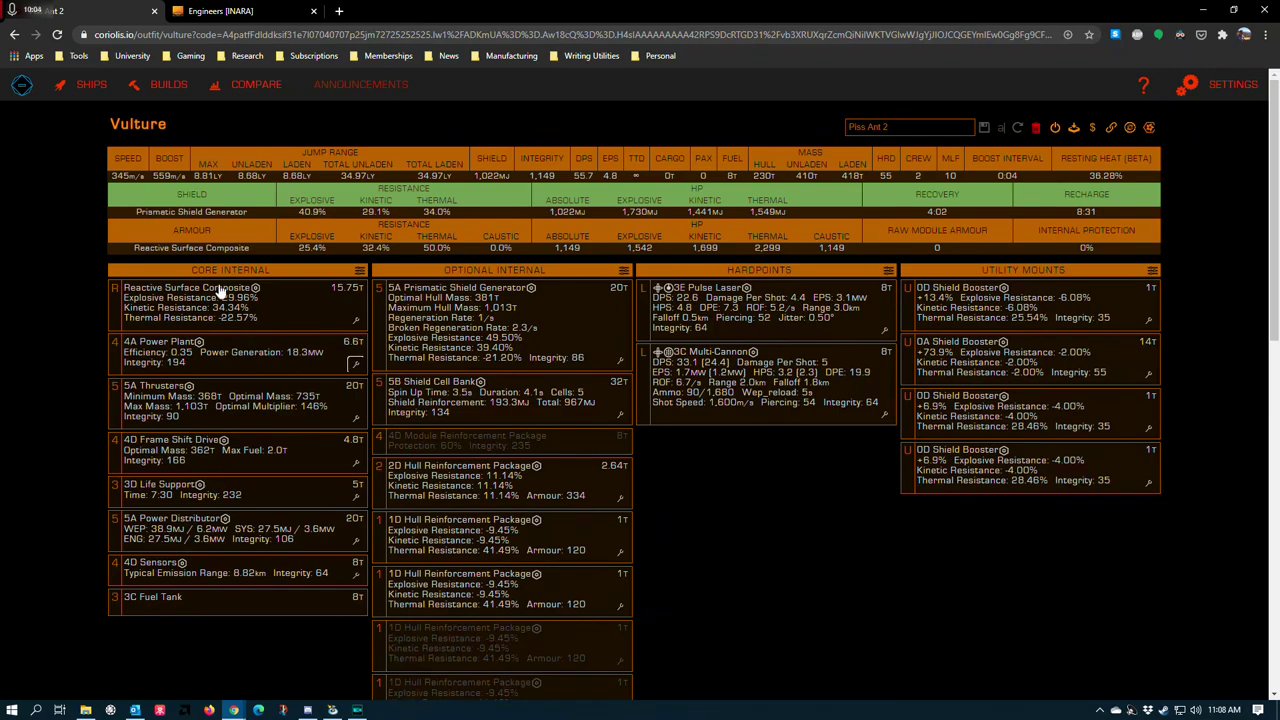
Step: Inspect the 5A Thrusters' engineering blueprint, experimental effect and modified values
{"action": "left_click", "coordinate": [227, 418]}
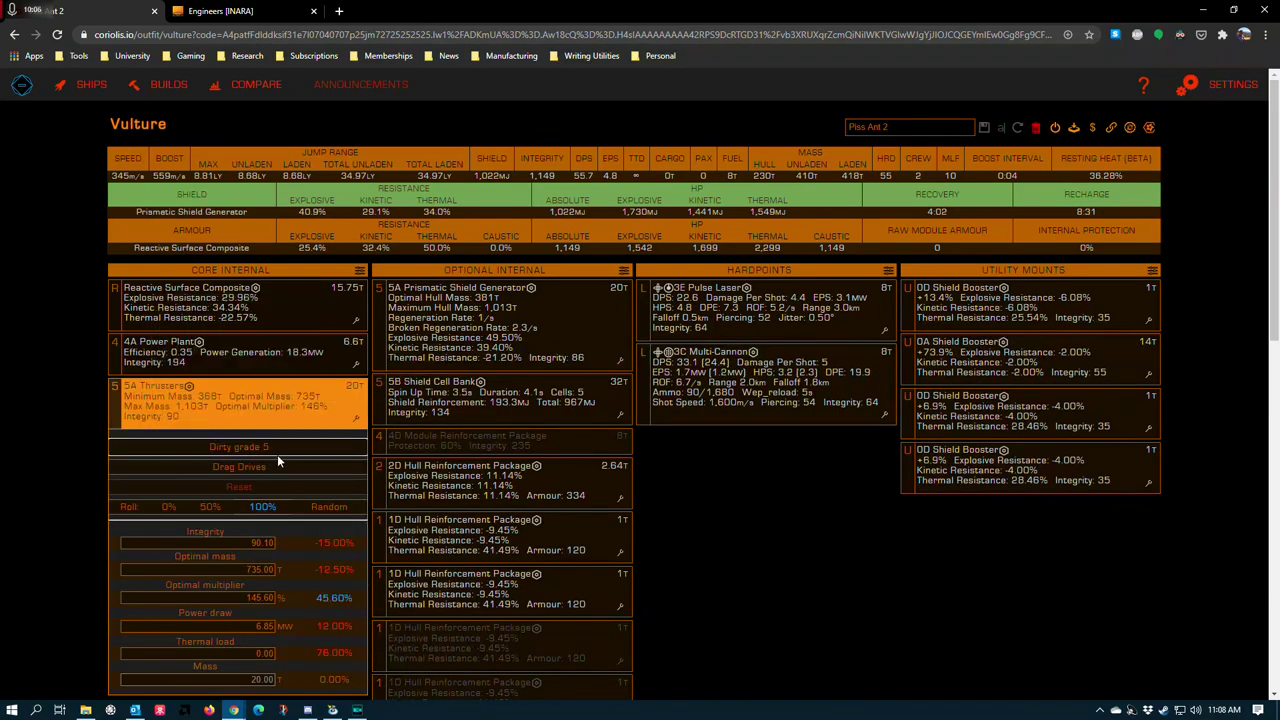
{"action": "left_click", "coordinate": [227, 422]}
{"action": "left_click", "coordinate": [227, 428]}
{"action": "left_click", "coordinate": [227, 428]}
{"action": "left_click", "coordinate": [227, 428]}
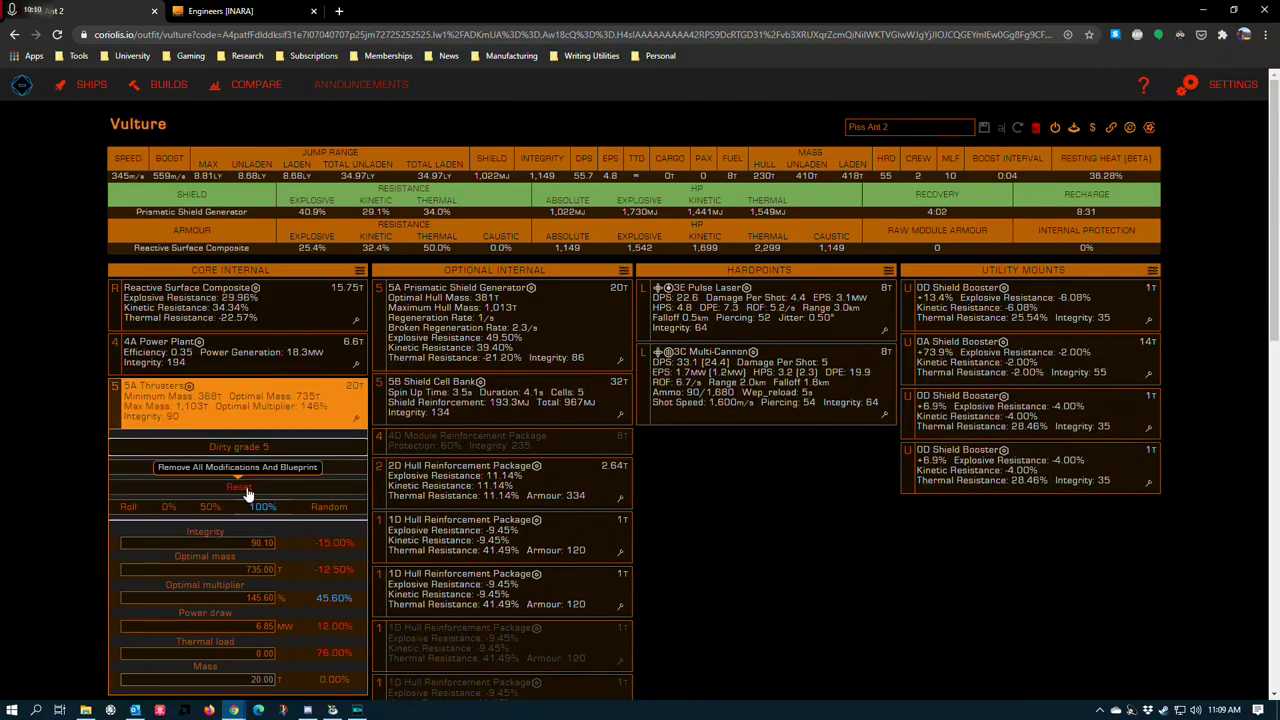
{"action": "mouse_move", "coordinate": [202, 451]}
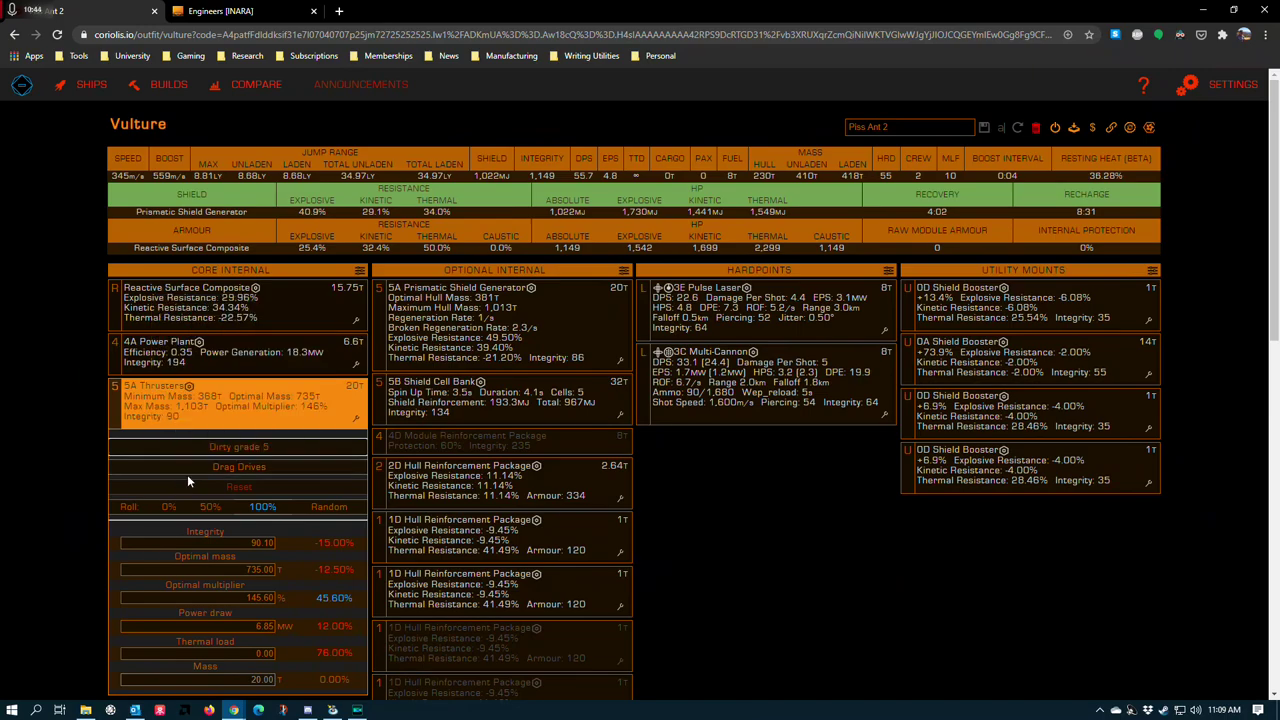
{"action": "mouse_move", "coordinate": [216, 472]}
{"action": "left_click", "coordinate": [42, 423]}
Step: Check the ship's speed stats and review the retracted and deployed power usage again
{"action": "scroll", "coordinate": [43, 420], "scroll_direction": "down", "scroll_amount": 2}
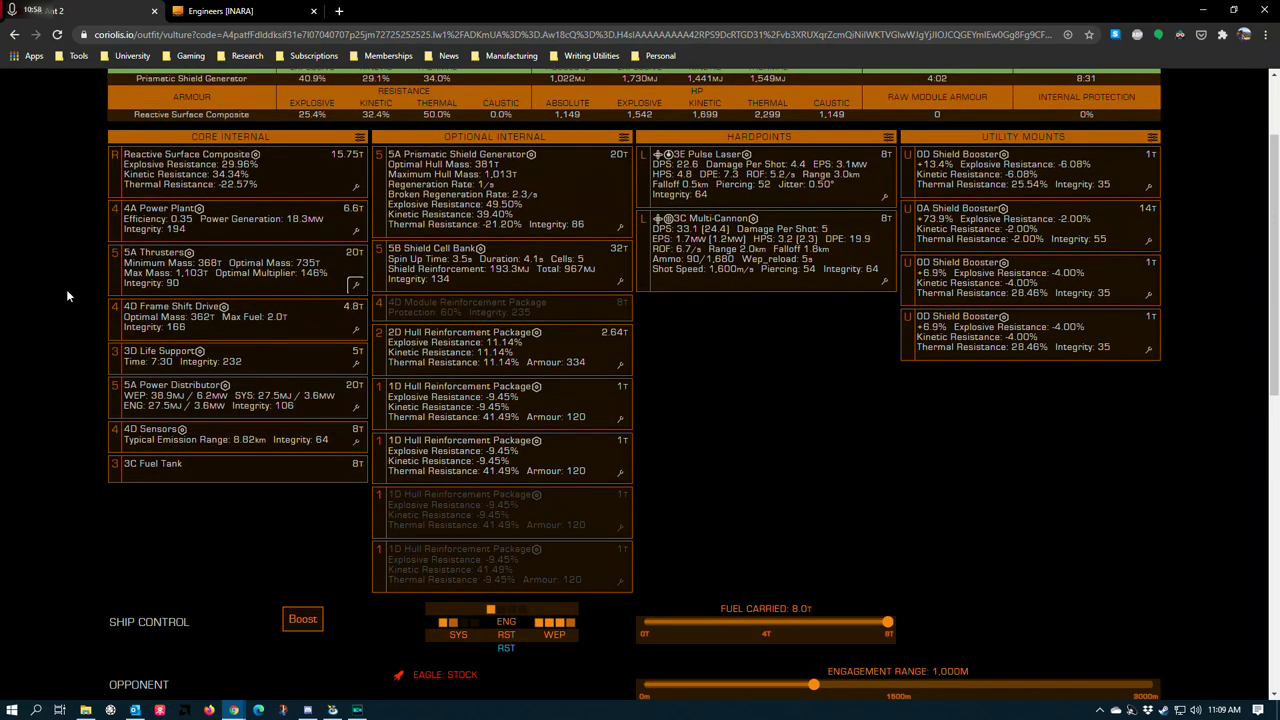
{"action": "scroll", "coordinate": [75, 320], "scroll_direction": "up", "scroll_amount": 2}
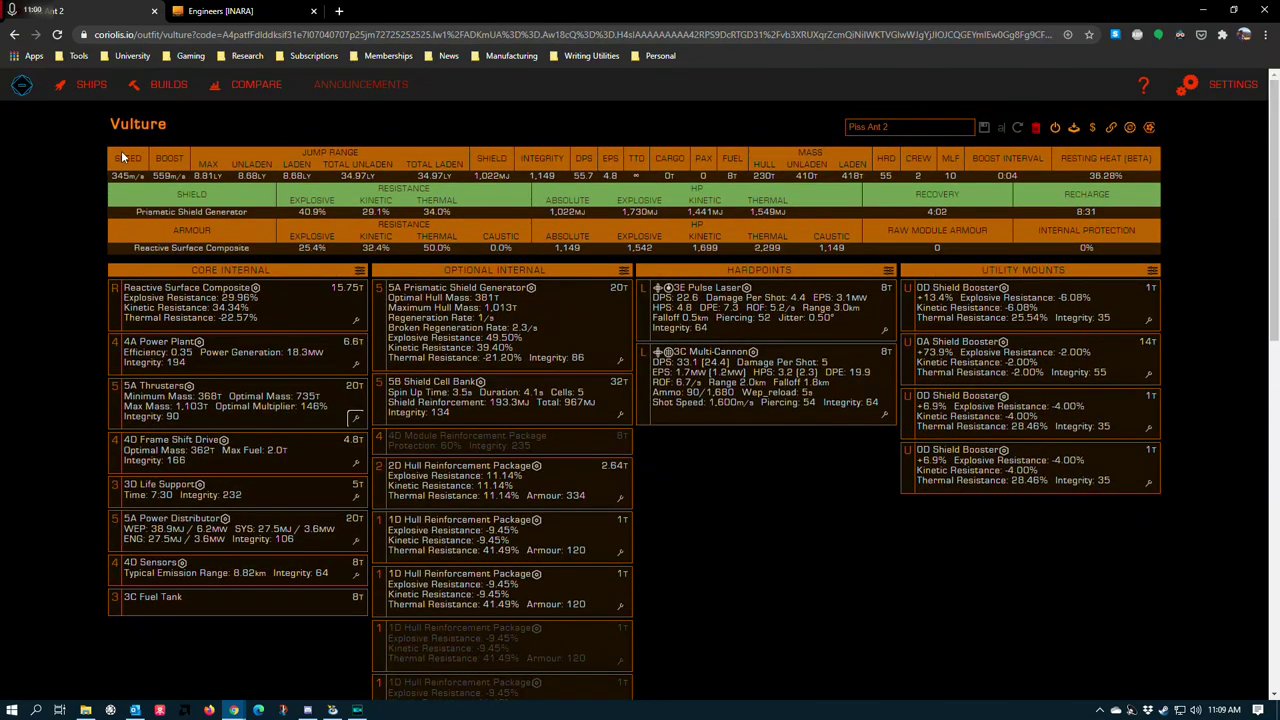
{"action": "scroll", "coordinate": [70, 440], "scroll_direction": "down", "scroll_amount": 5}
{"action": "scroll", "coordinate": [78, 492], "scroll_direction": "down", "scroll_amount": 4}
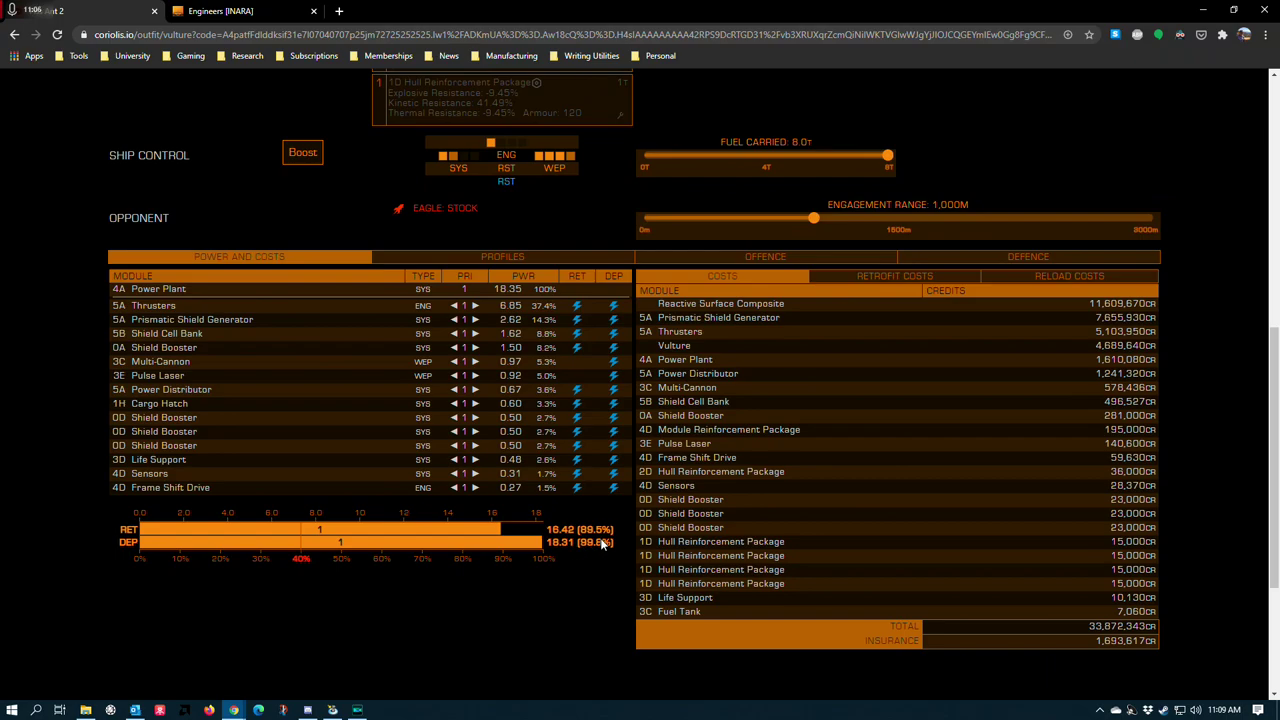
{"action": "scroll", "coordinate": [257, 534], "scroll_direction": "up", "scroll_amount": 8}
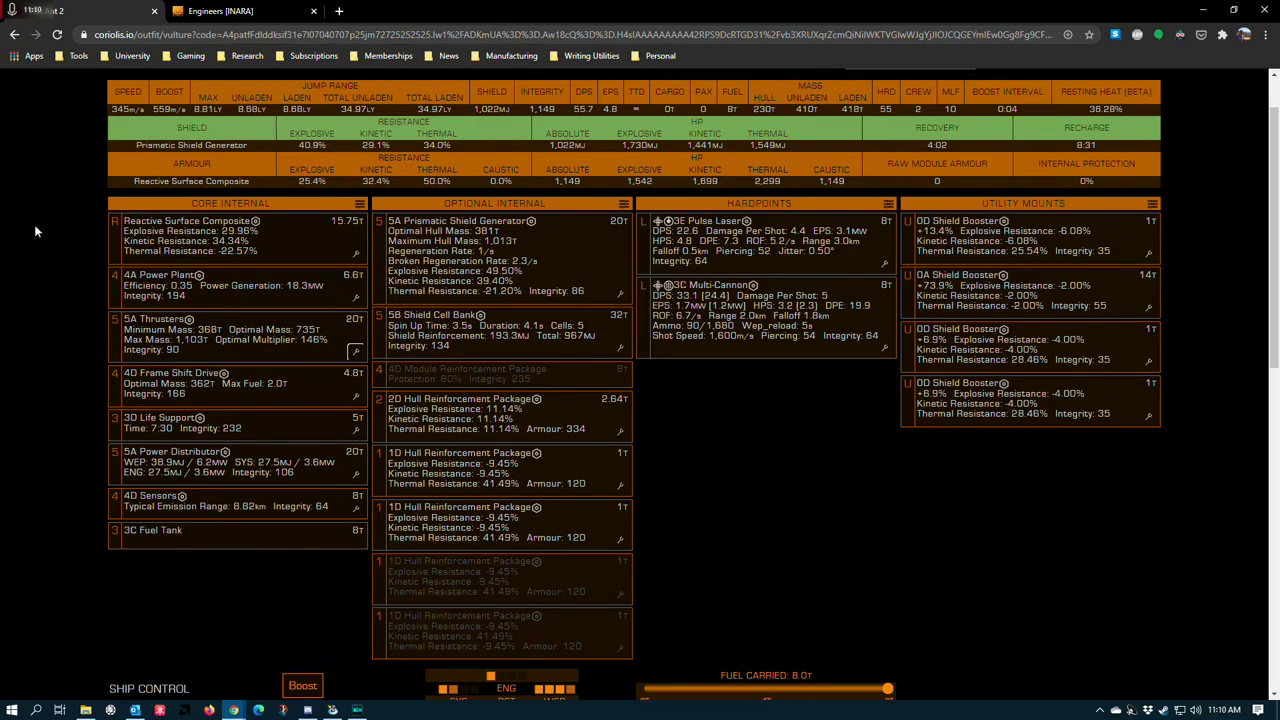
{"action": "scroll", "coordinate": [65, 335], "scroll_direction": "down", "scroll_amount": 1}
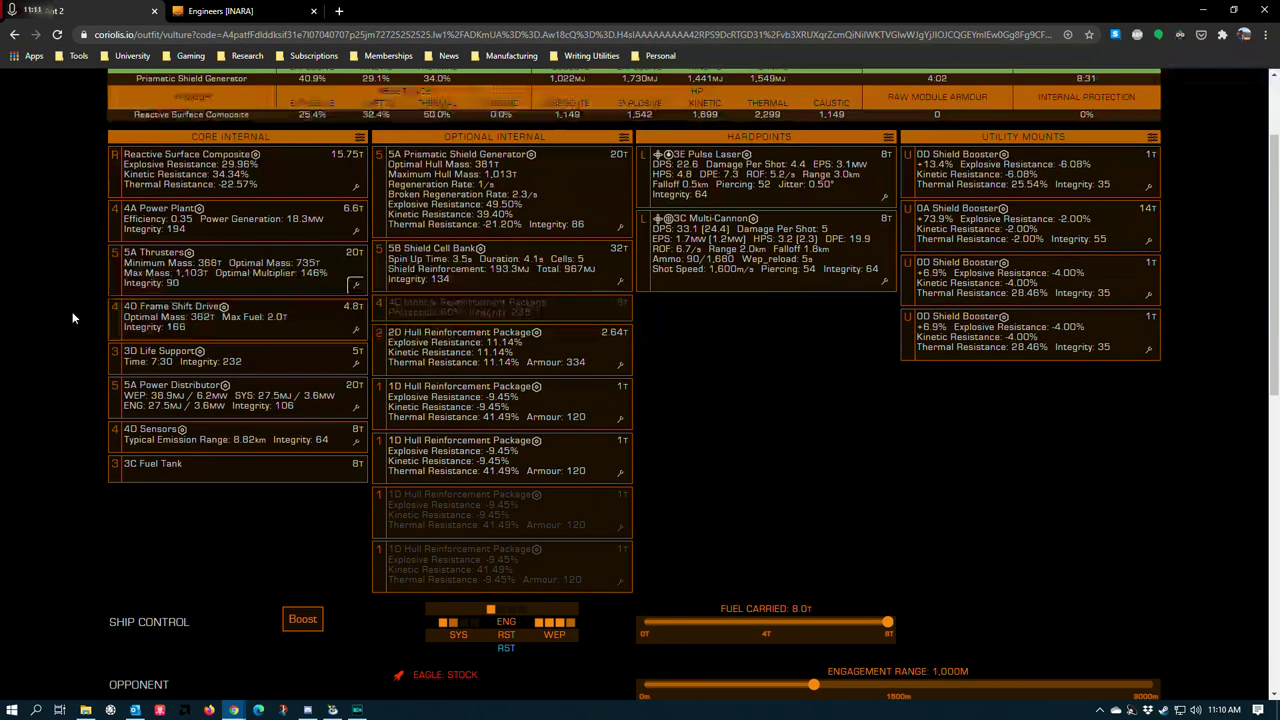
Step: Inspect the 4D Frame Shift Drive's engineering blueprint and modified values, and check the ship's jump range stats
{"action": "left_click", "coordinate": [355, 331]}
{"action": "left_click", "coordinate": [229, 360]}
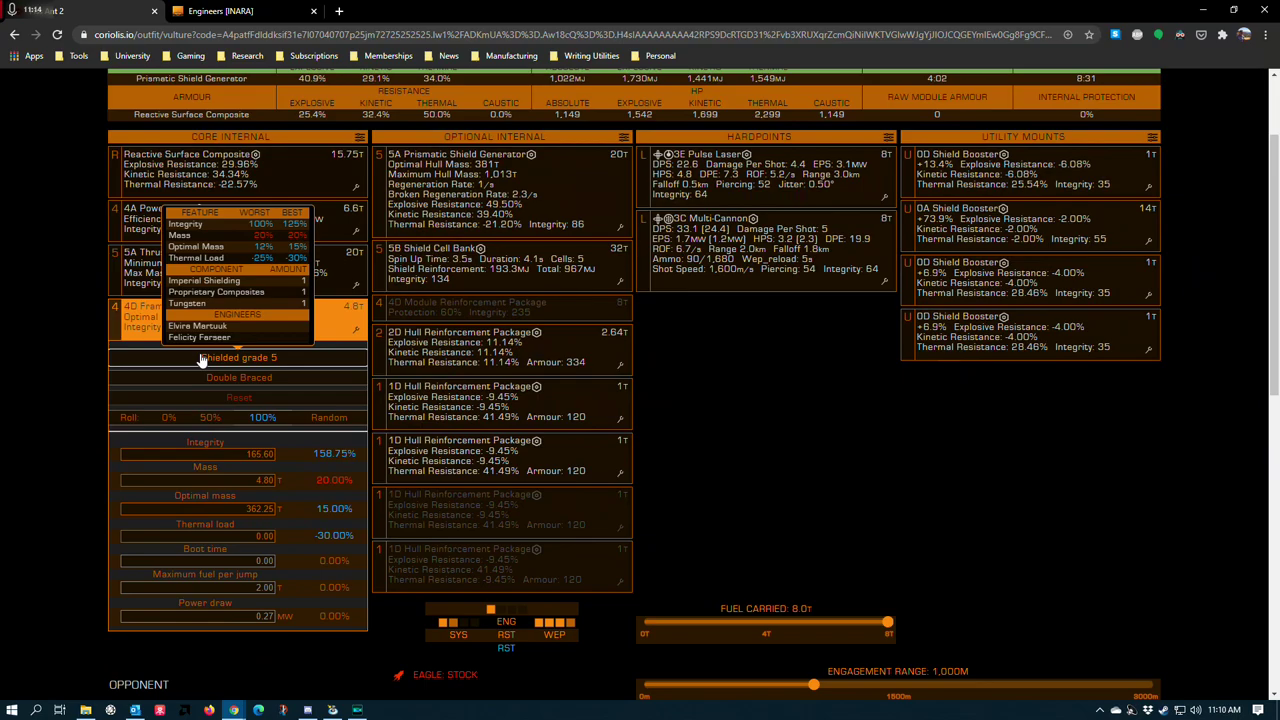
{"action": "left_click", "coordinate": [286, 364]}
{"action": "left_click", "coordinate": [54, 354]}
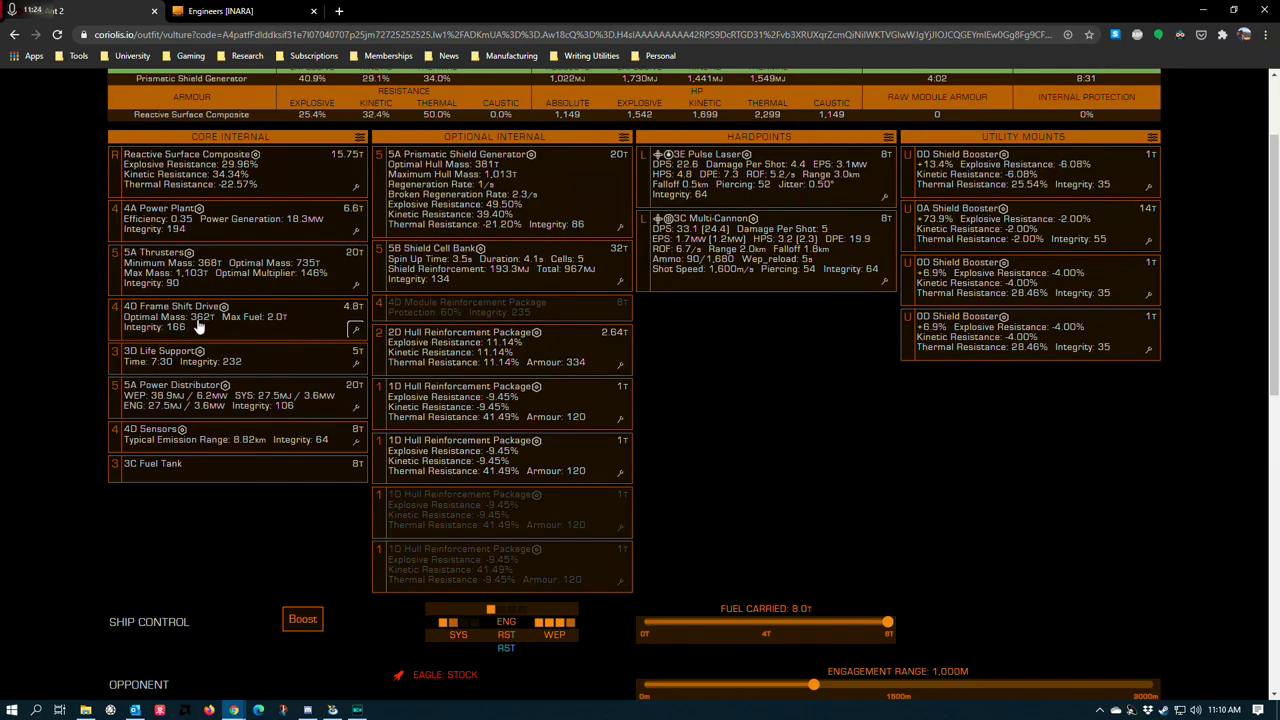
{"action": "left_click", "coordinate": [355, 330]}
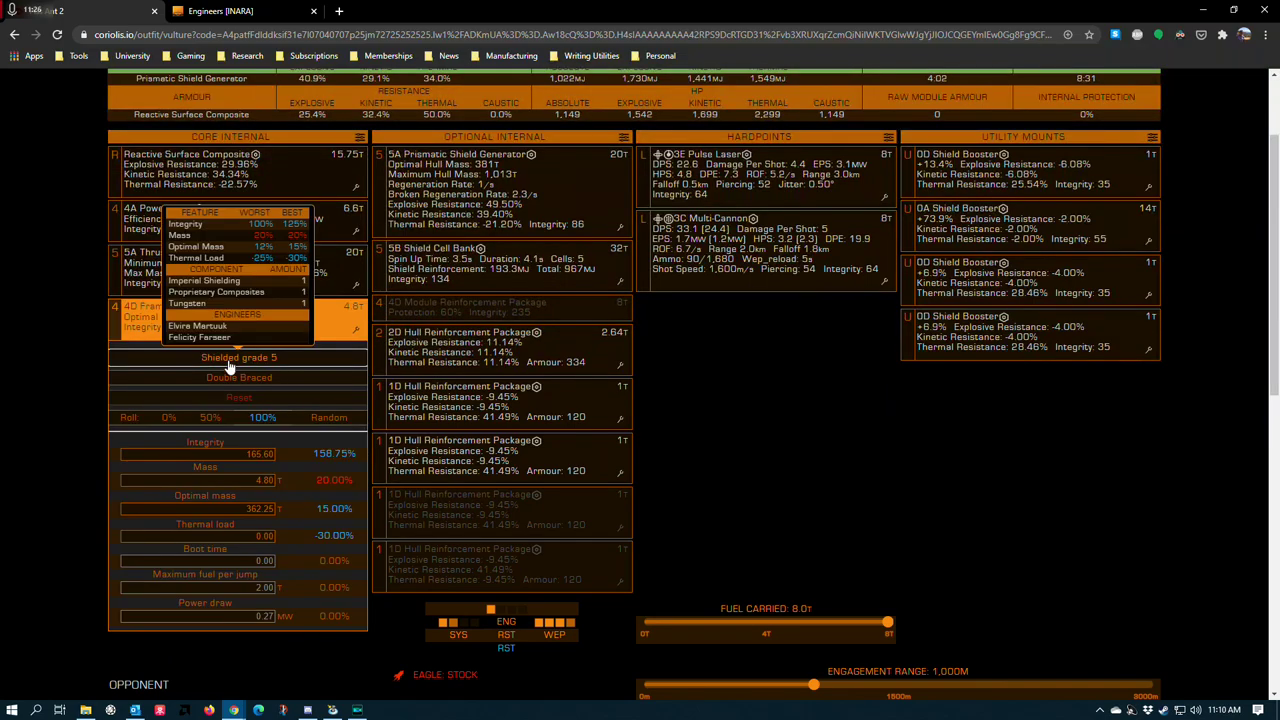
{"action": "left_click", "coordinate": [74, 360]}
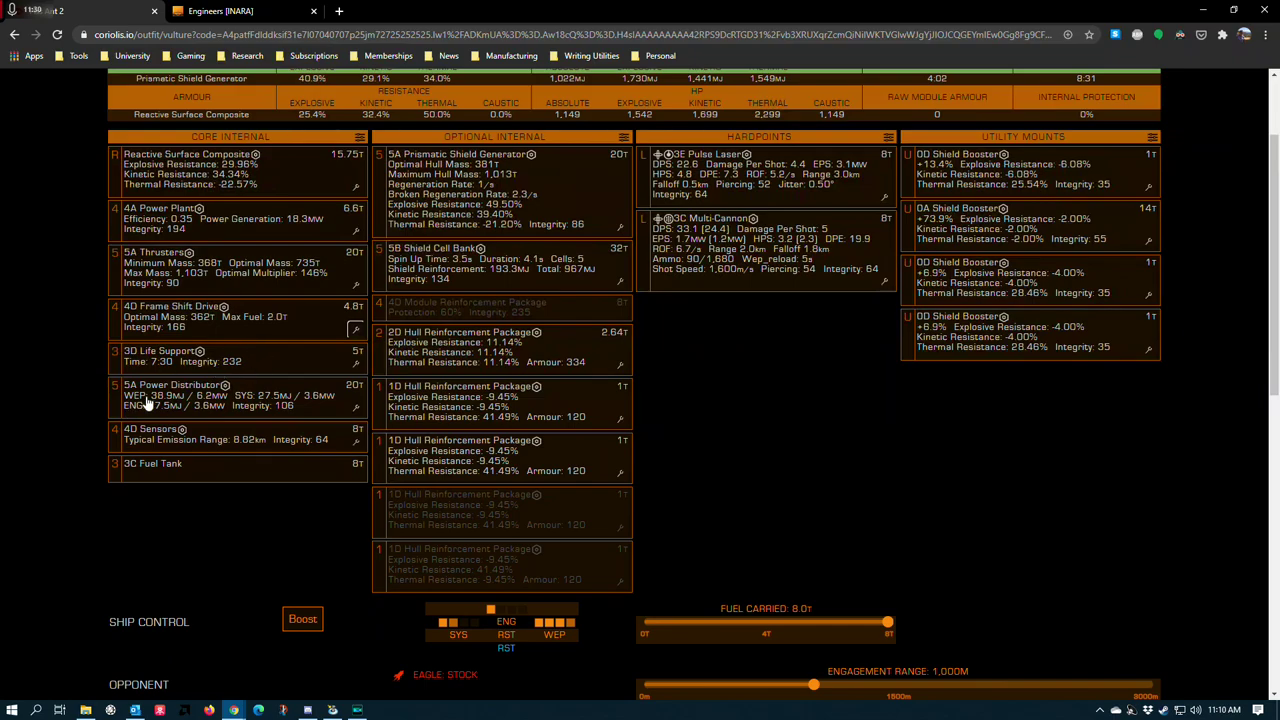
{"action": "scroll", "coordinate": [610, 330], "scroll_direction": "up", "scroll_amount": 2}
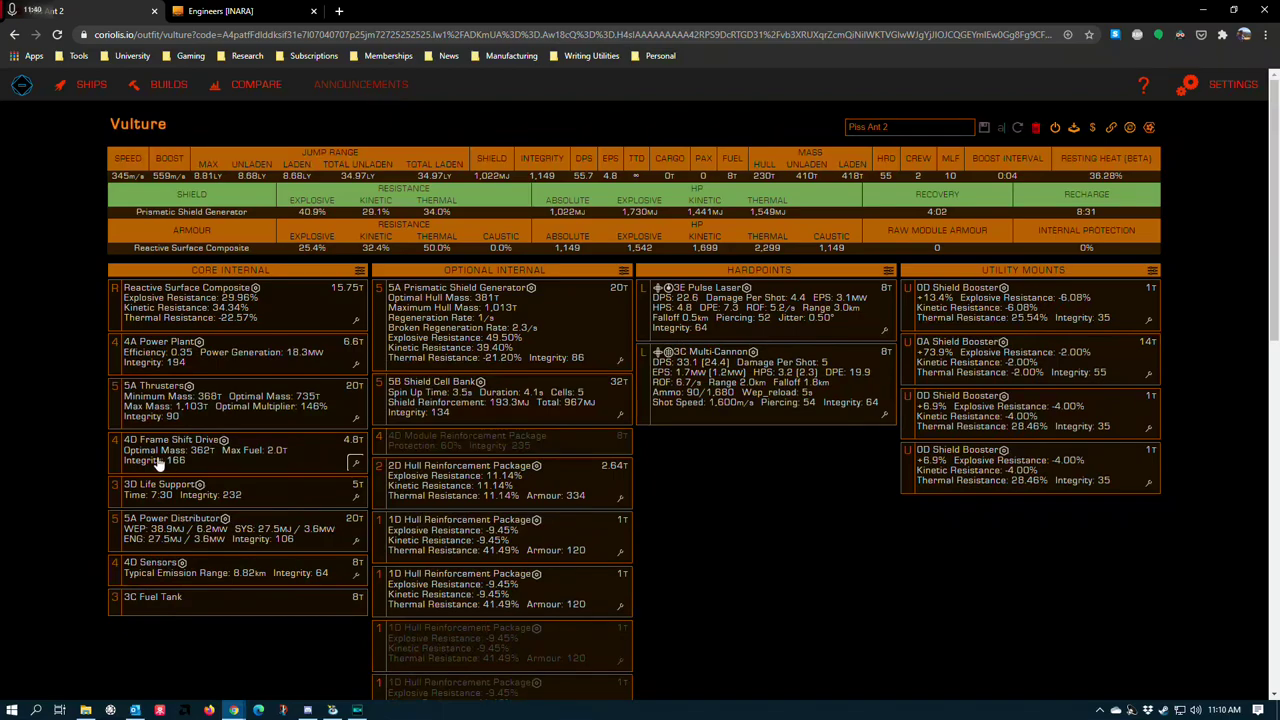
{"action": "scroll", "coordinate": [70, 441], "scroll_direction": "down", "scroll_amount": 1}
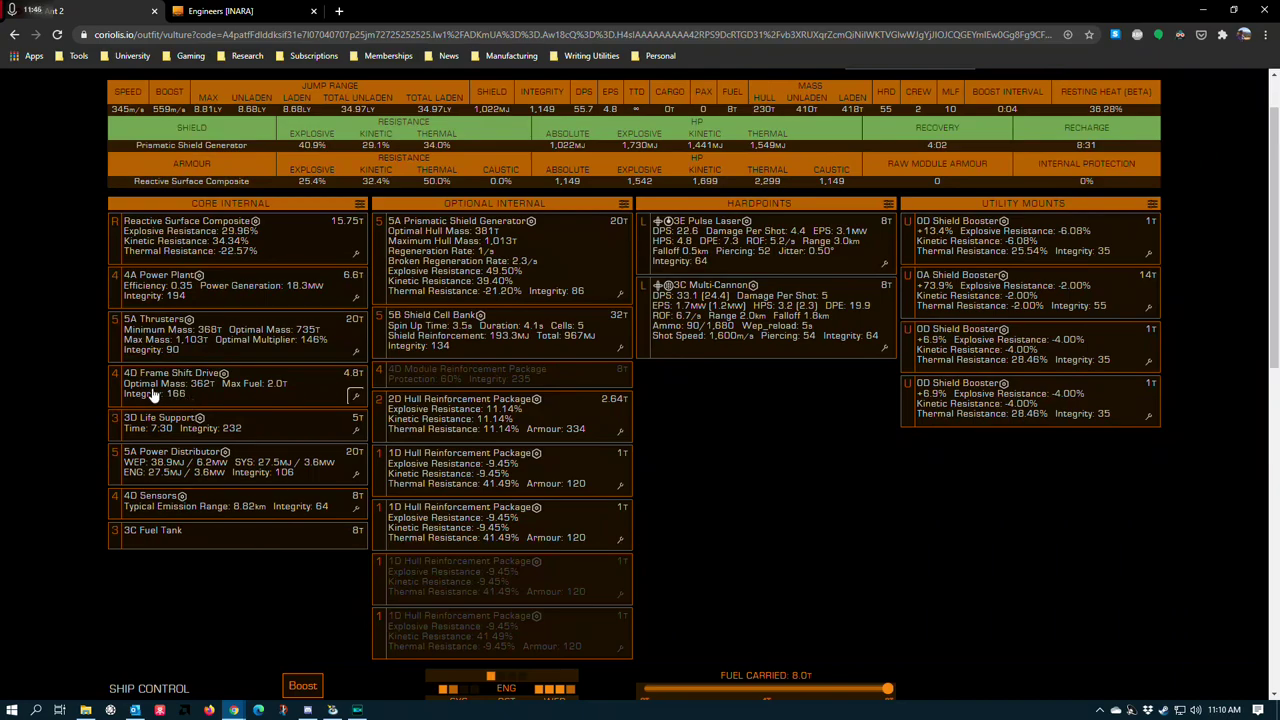
Step: Inspect the 3D Life Support's engineering blueprint and modified values
{"action": "left_click", "coordinate": [355, 429]}
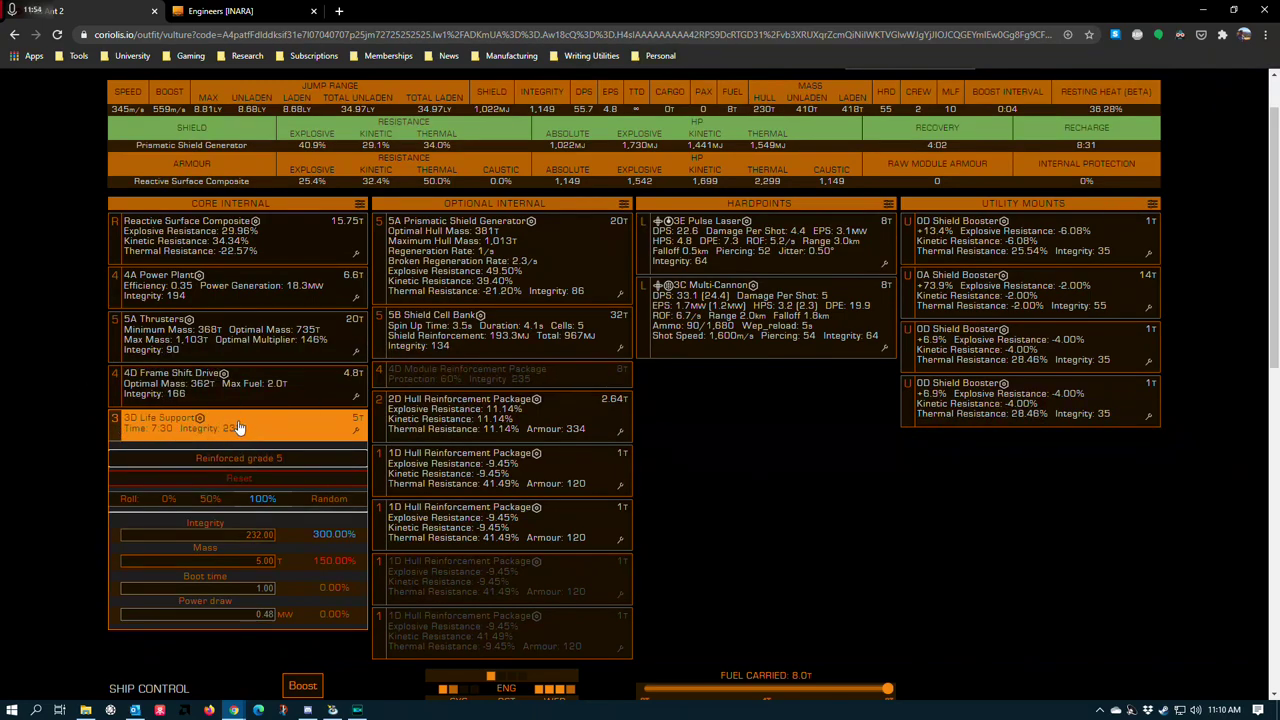
{"action": "left_click", "coordinate": [355, 429]}
{"action": "left_click", "coordinate": [352, 430]}
{"action": "left_click", "coordinate": [80, 439]}
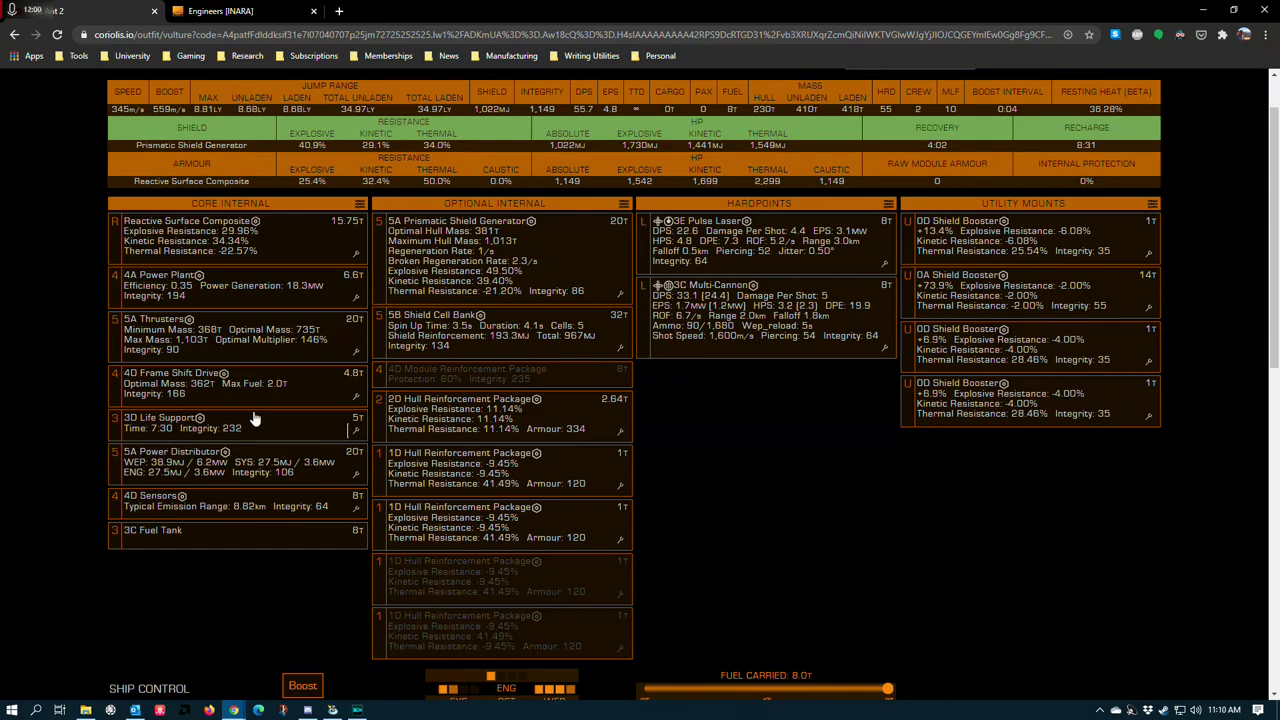
Step: Inspect the 5A Power Distributor's engineering blueprint, experimental effect and modified capacity, recharge and power draw values
{"action": "left_click", "coordinate": [358, 466]}
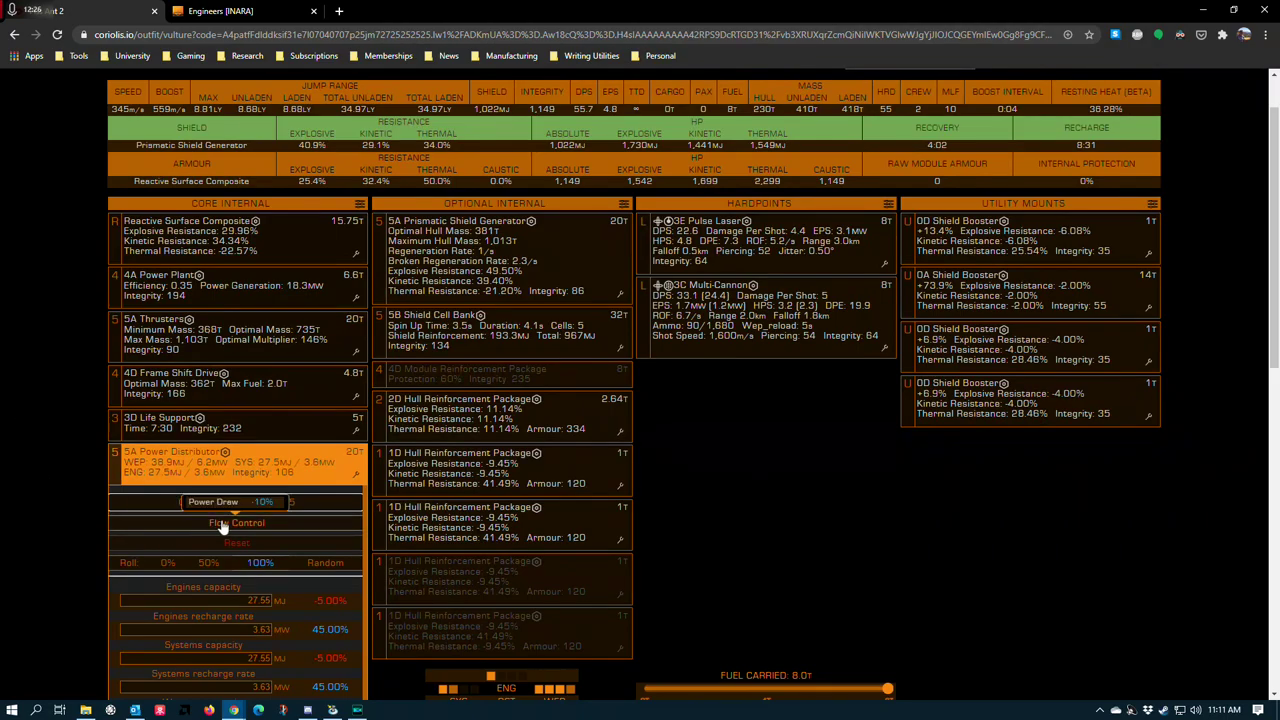
{"action": "scroll", "coordinate": [255, 525], "scroll_direction": "down", "scroll_amount": 1}
{"action": "scroll", "coordinate": [808, 618], "scroll_direction": "down", "scroll_amount": 6}
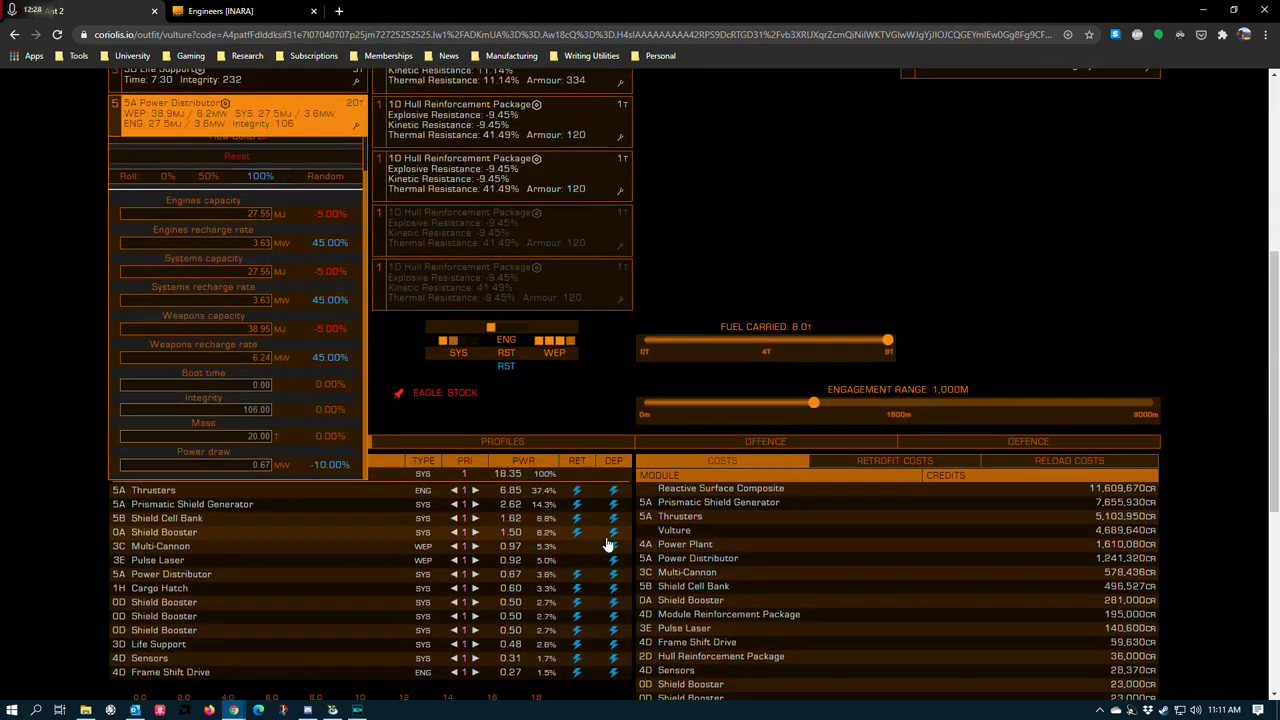
{"action": "scroll", "coordinate": [420, 430], "scroll_direction": "up", "scroll_amount": 3}
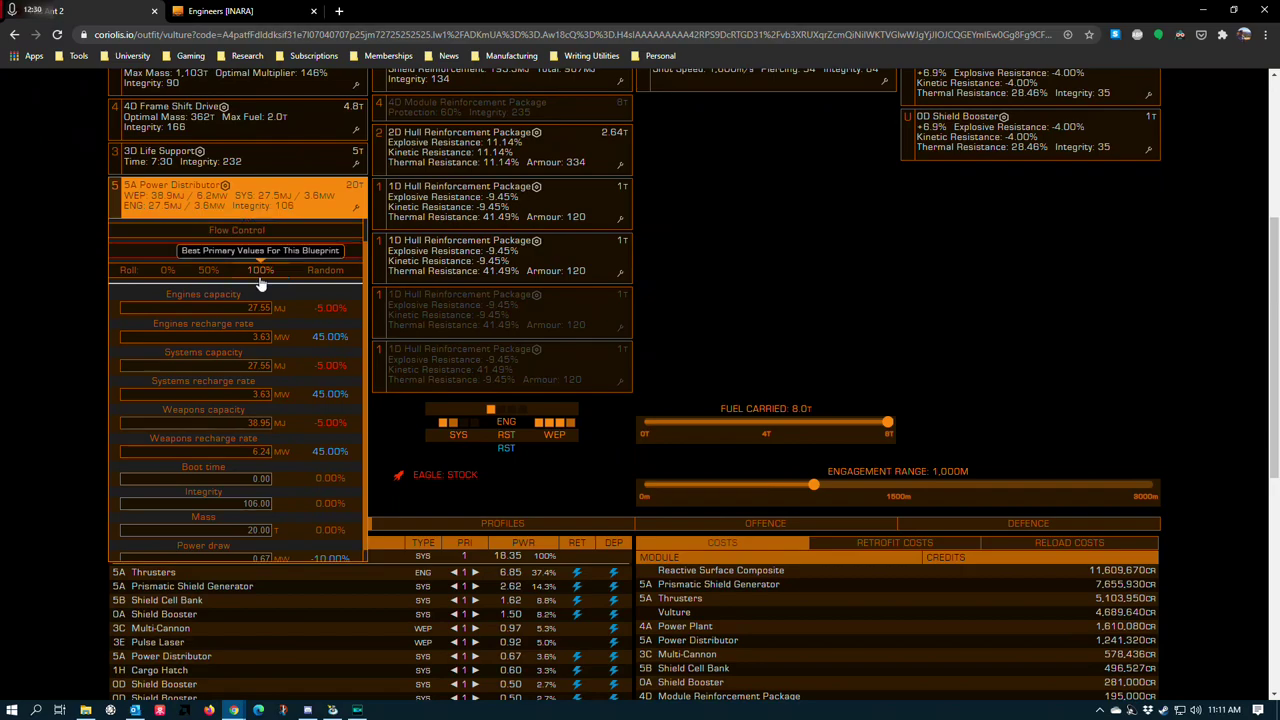
{"action": "scroll", "coordinate": [250, 280], "scroll_direction": "up", "scroll_amount": 1}
{"action": "left_click", "coordinate": [216, 240]}
{"action": "left_click", "coordinate": [691, 338]}
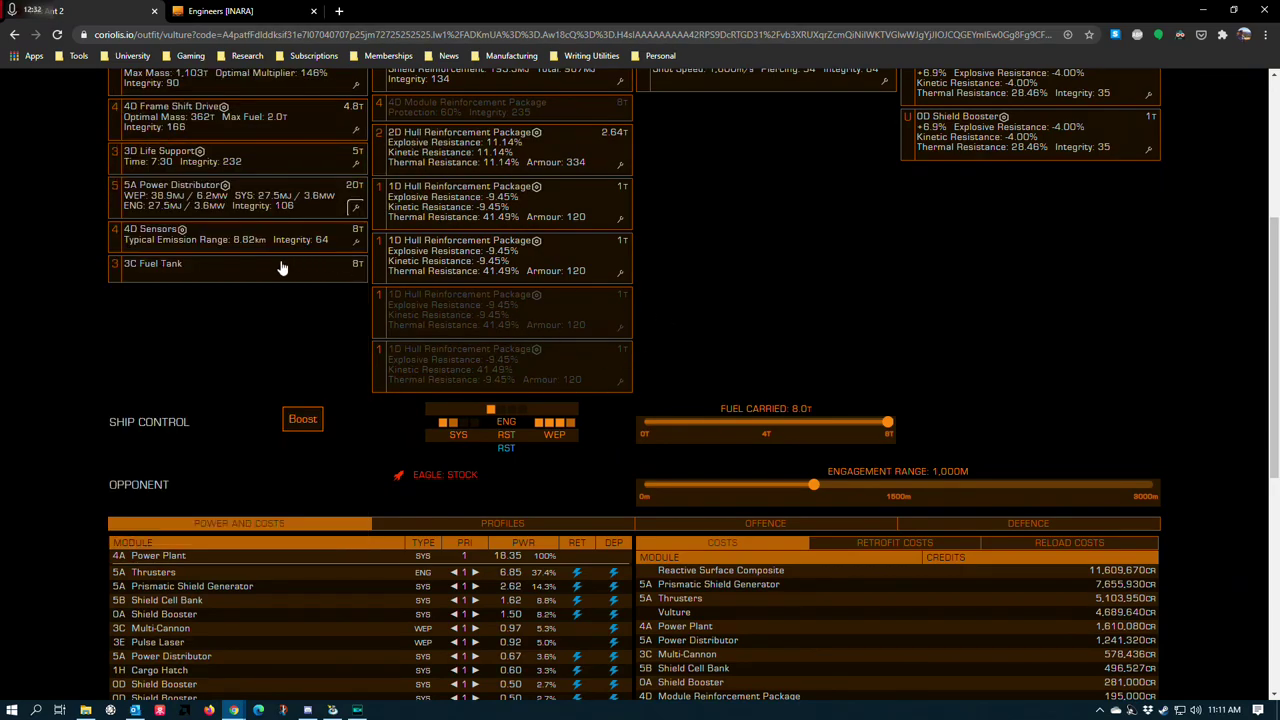
Step: Try the Super Conduits experimental effect on the 5A Power Distributor, and switch it back to Flow Control
{"action": "left_click", "coordinate": [352, 208]}
{"action": "left_click", "coordinate": [246, 254]}
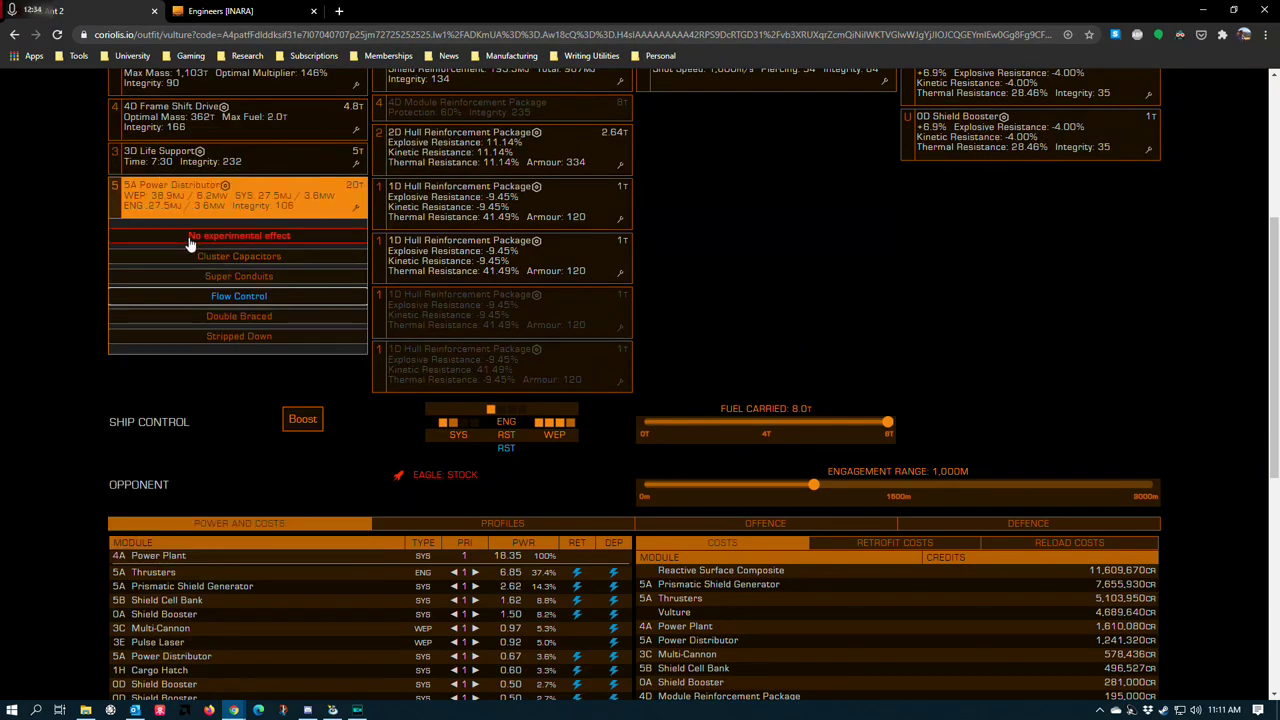
{"action": "left_click", "coordinate": [220, 283]}
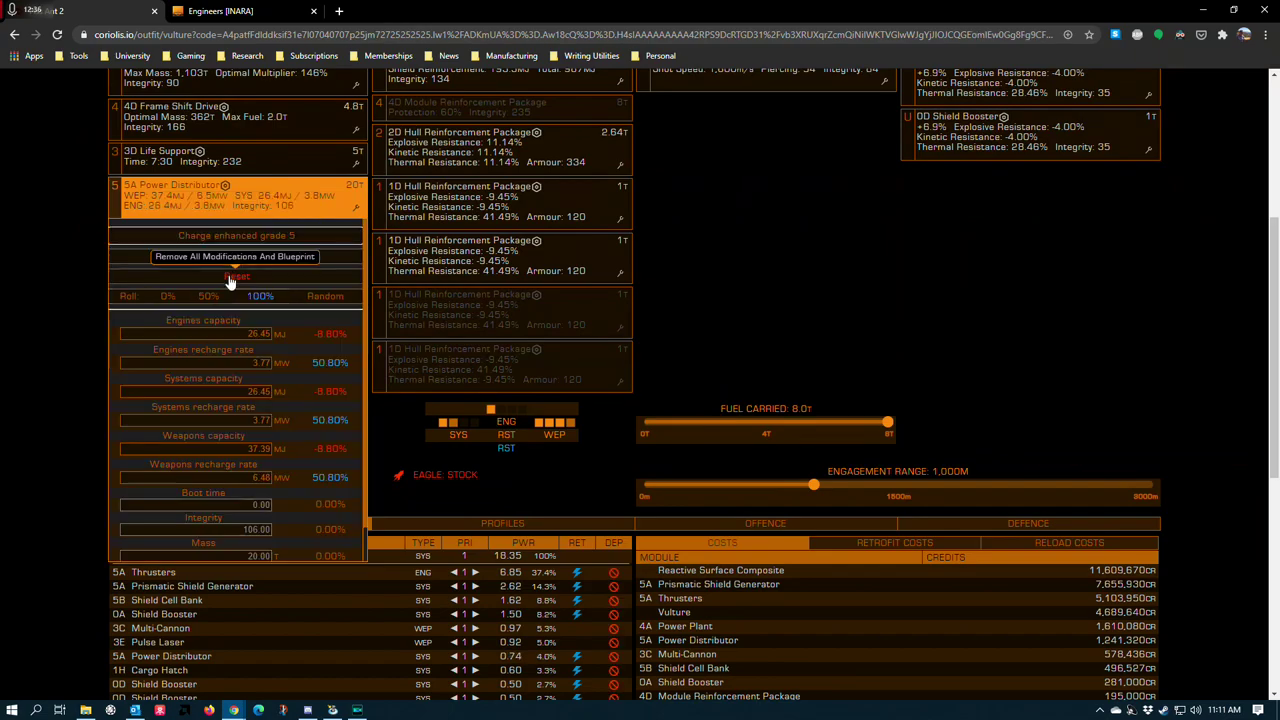
{"action": "scroll", "coordinate": [562, 446], "scroll_direction": "down", "scroll_amount": 4}
{"action": "scroll", "coordinate": [532, 430], "scroll_direction": "up", "scroll_amount": 4}
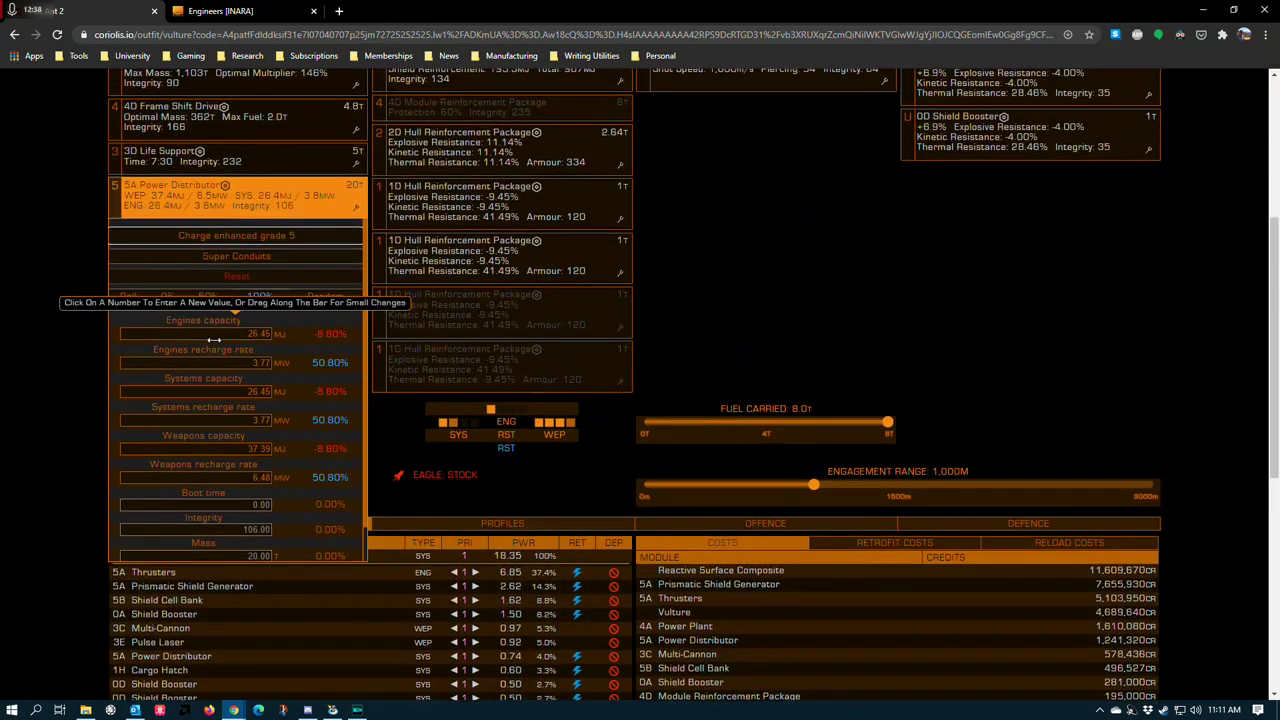
{"action": "left_click", "coordinate": [216, 285]}
{"action": "left_click", "coordinate": [216, 285]}
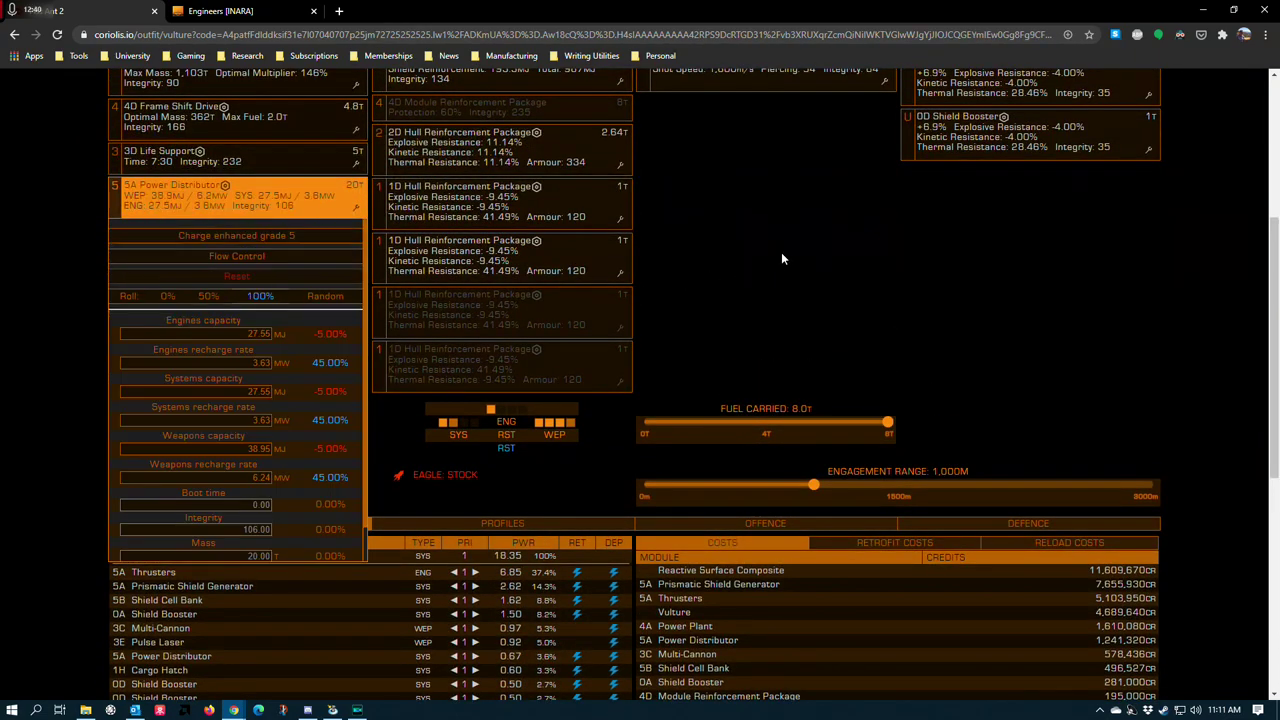
{"action": "left_click", "coordinate": [781, 252]}
Step: Check the build's retracted and deployed power usage with Flow Control on the 5A Power Distributor
{"action": "scroll", "coordinate": [389, 472], "scroll_direction": "up", "scroll_amount": 3}
{"action": "scroll", "coordinate": [389, 472], "scroll_direction": "down", "scroll_amount": 2}
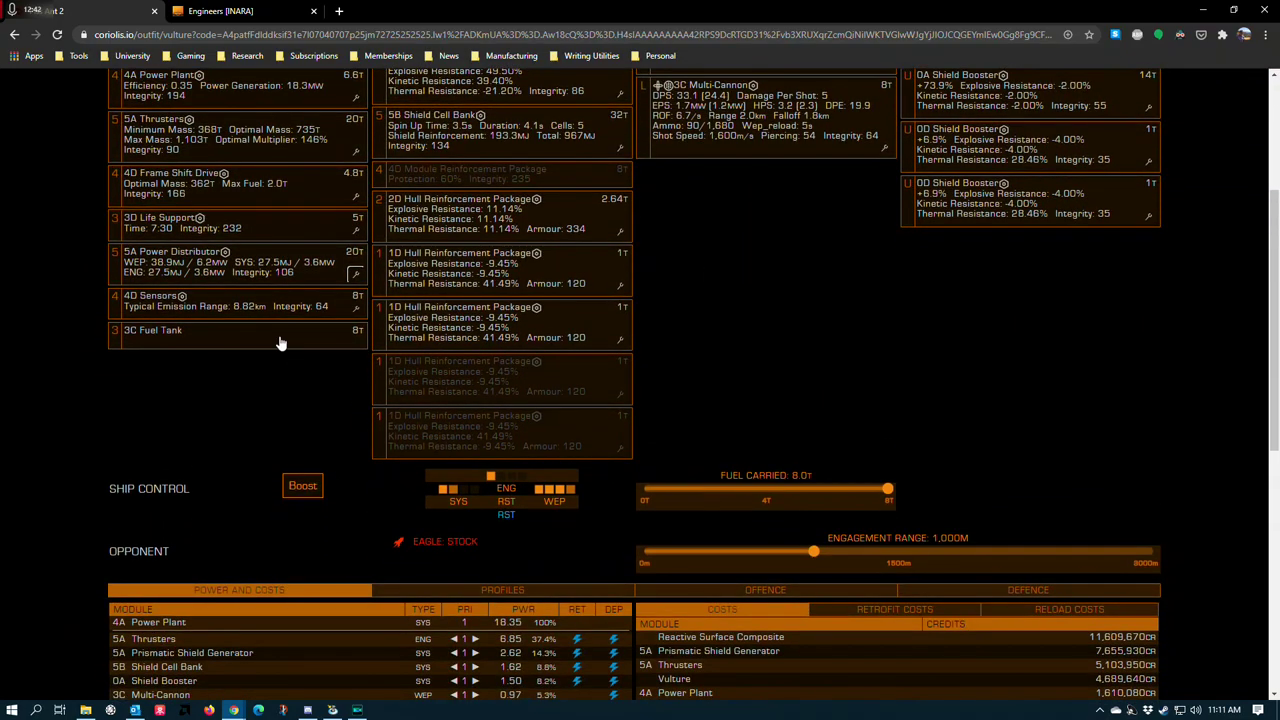
{"action": "scroll", "coordinate": [363, 337], "scroll_direction": "down", "scroll_amount": 4}
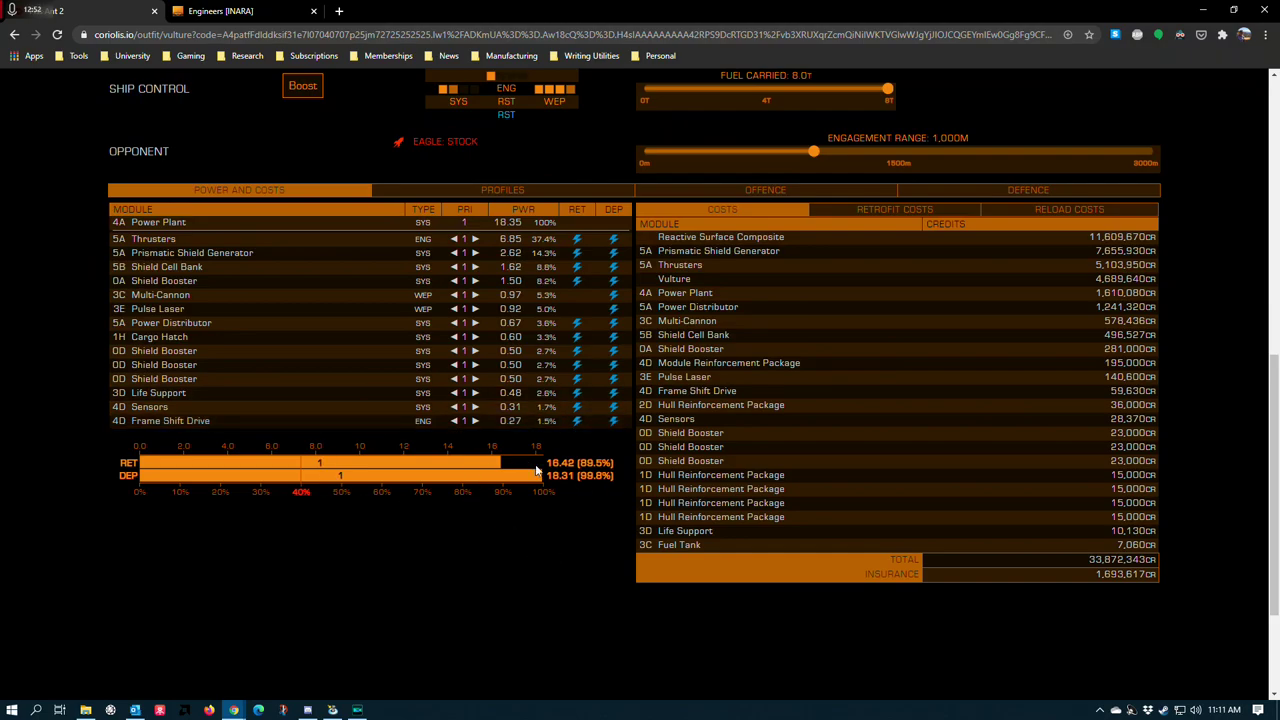
Step: Set the 5A Power Distributor's experimental effect to Super Conduits and check the retracted and deployed power usage
{"action": "scroll", "coordinate": [515, 470], "scroll_direction": "up", "scroll_amount": 6}
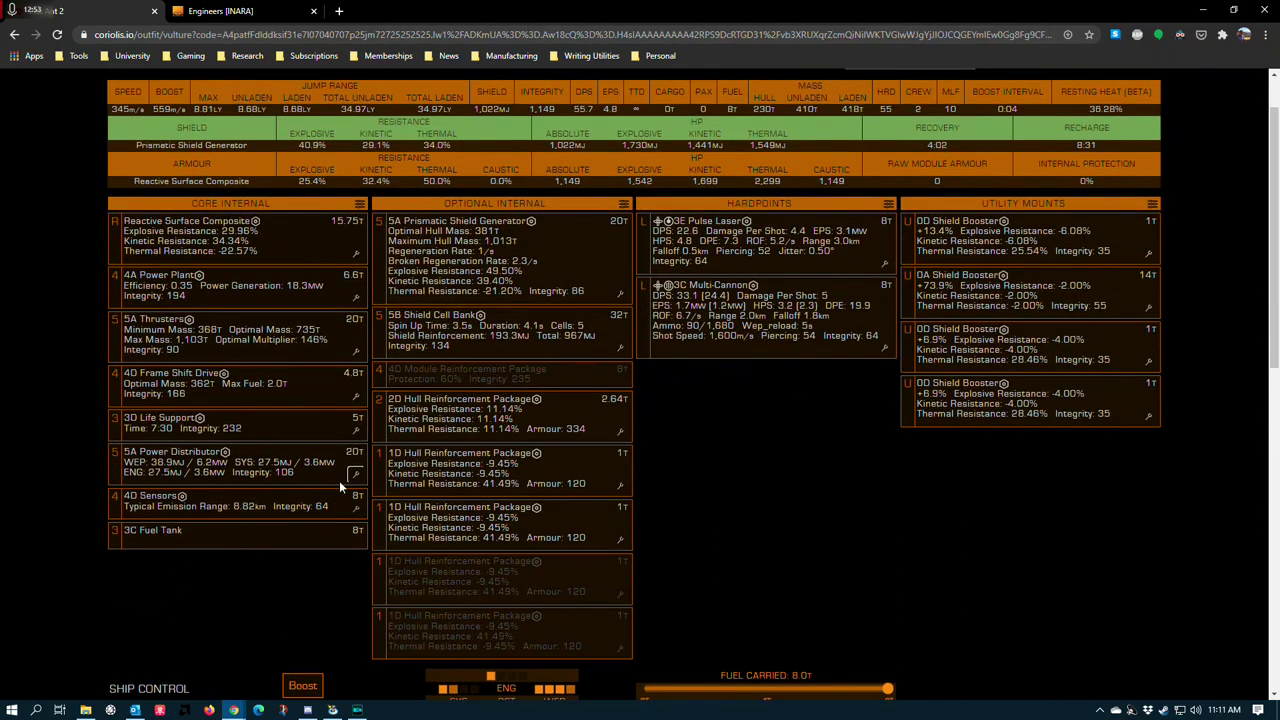
{"action": "left_click", "coordinate": [352, 480]}
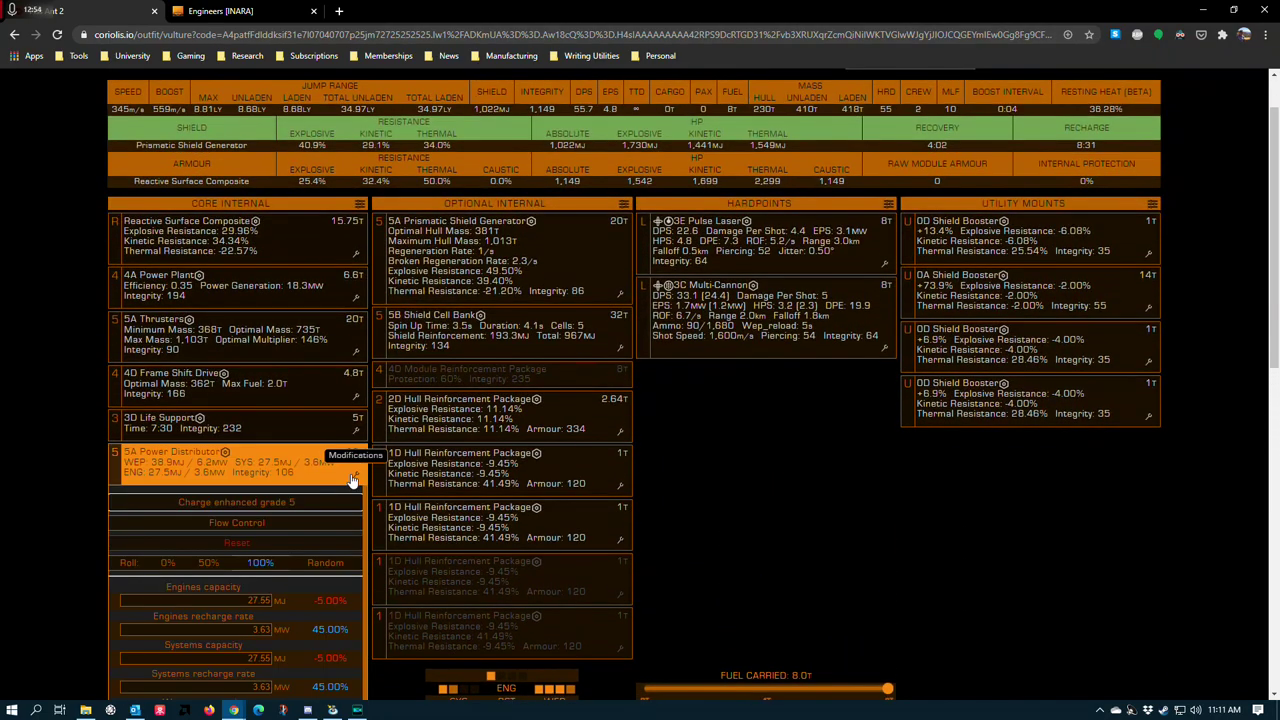
{"action": "left_click", "coordinate": [237, 522]}
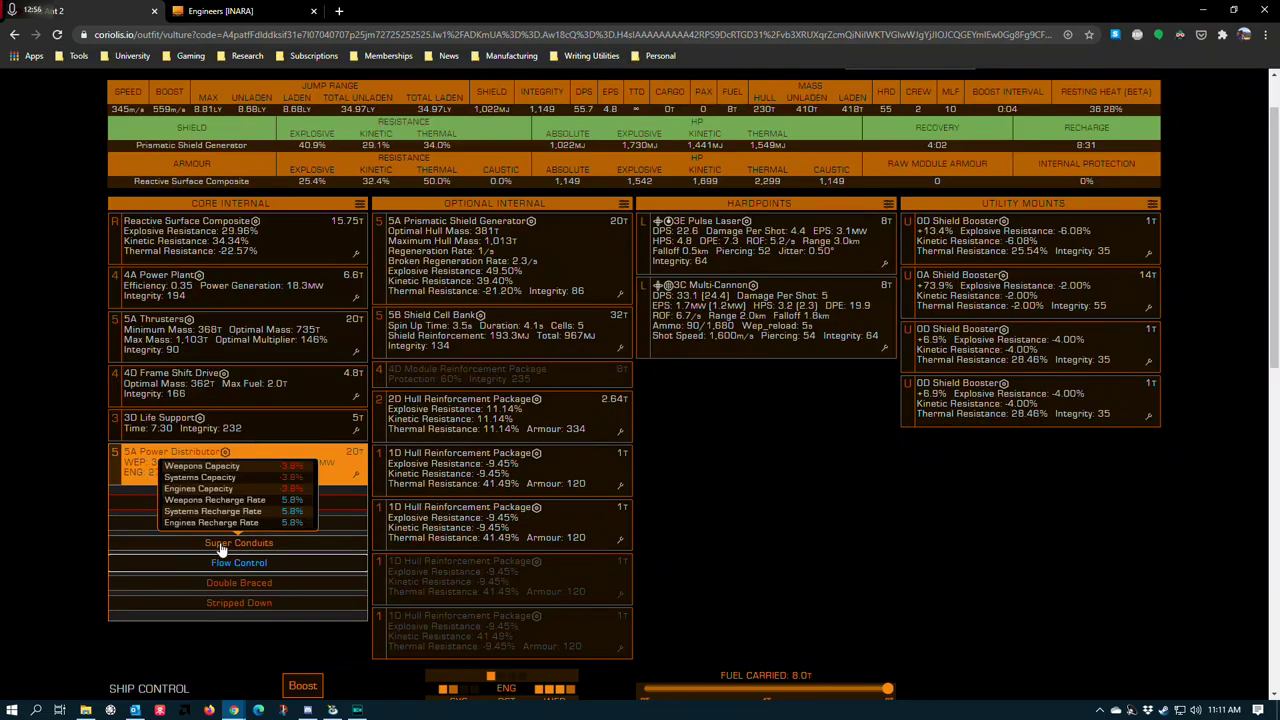
{"action": "left_click", "coordinate": [220, 545]}
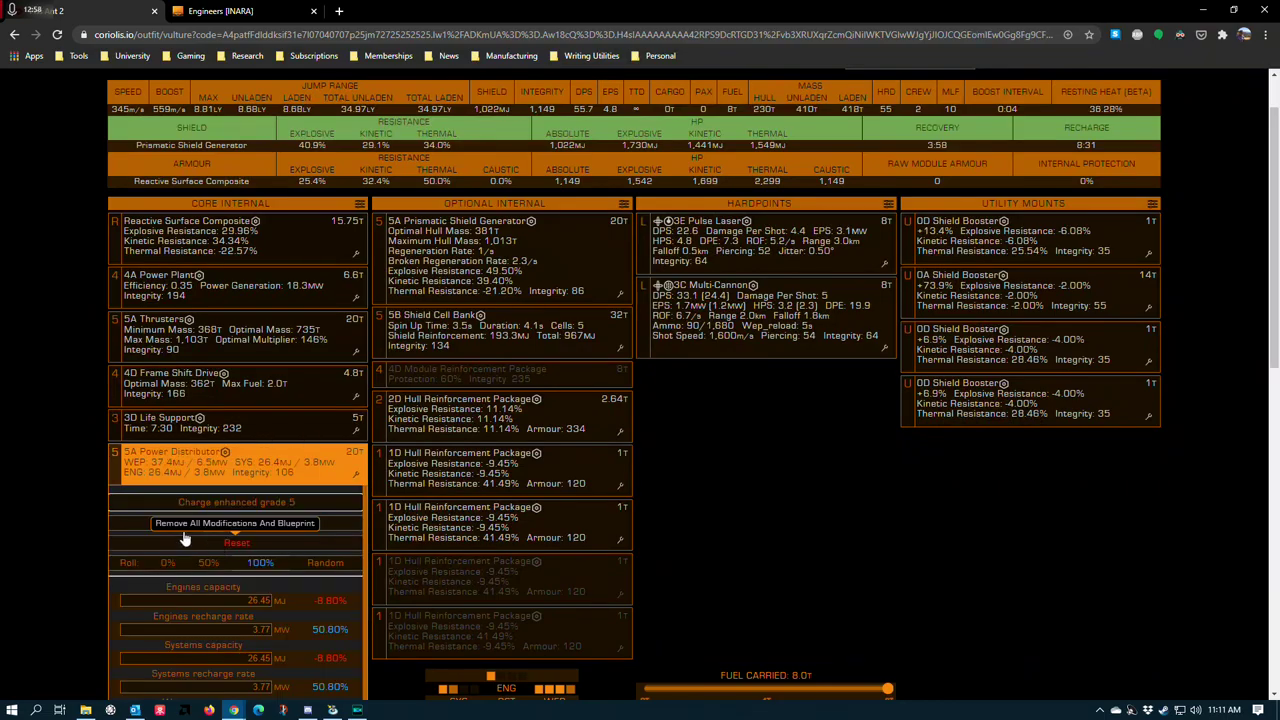
{"action": "left_click", "coordinate": [50, 477]}
{"action": "scroll", "coordinate": [67, 513], "scroll_direction": "down", "scroll_amount": 10}
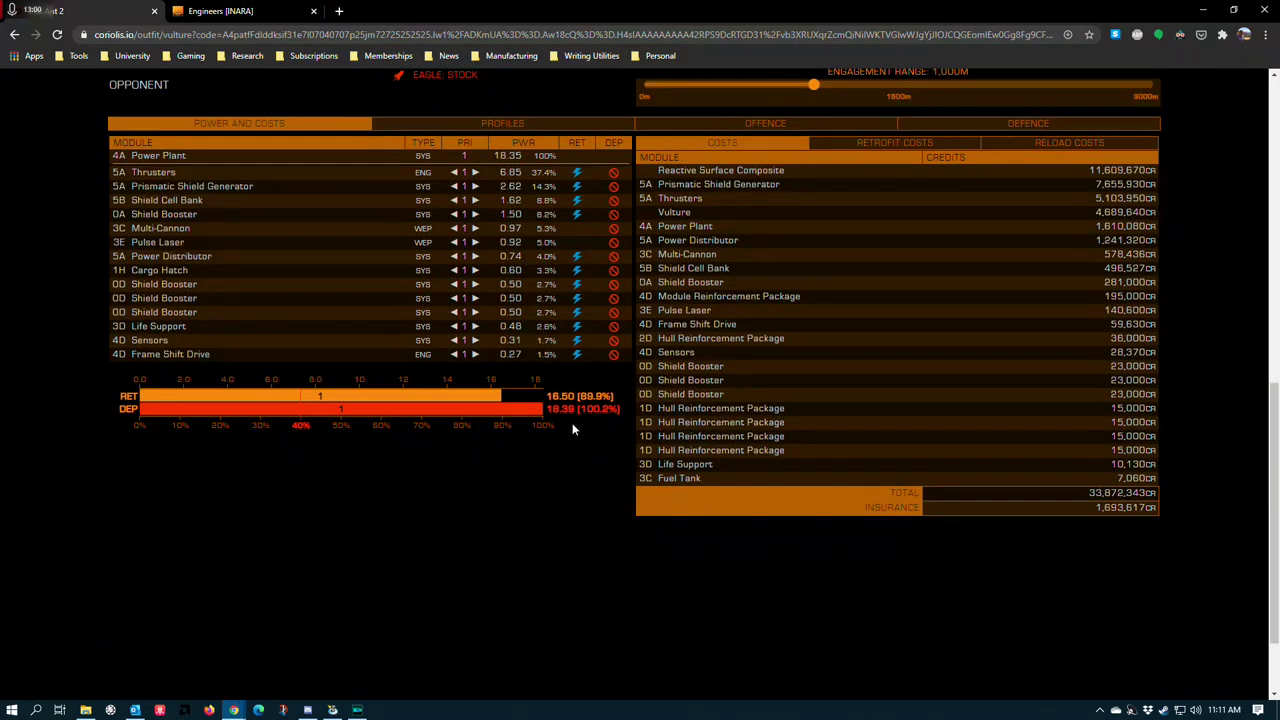
Step: Try disabling the Cargo Hatch in the power breakdown to compare the power usage, and enable it again
{"action": "scroll", "coordinate": [197, 534], "scroll_direction": "up", "scroll_amount": 5}
{"action": "scroll", "coordinate": [286, 583], "scroll_direction": "down", "scroll_amount": 3}
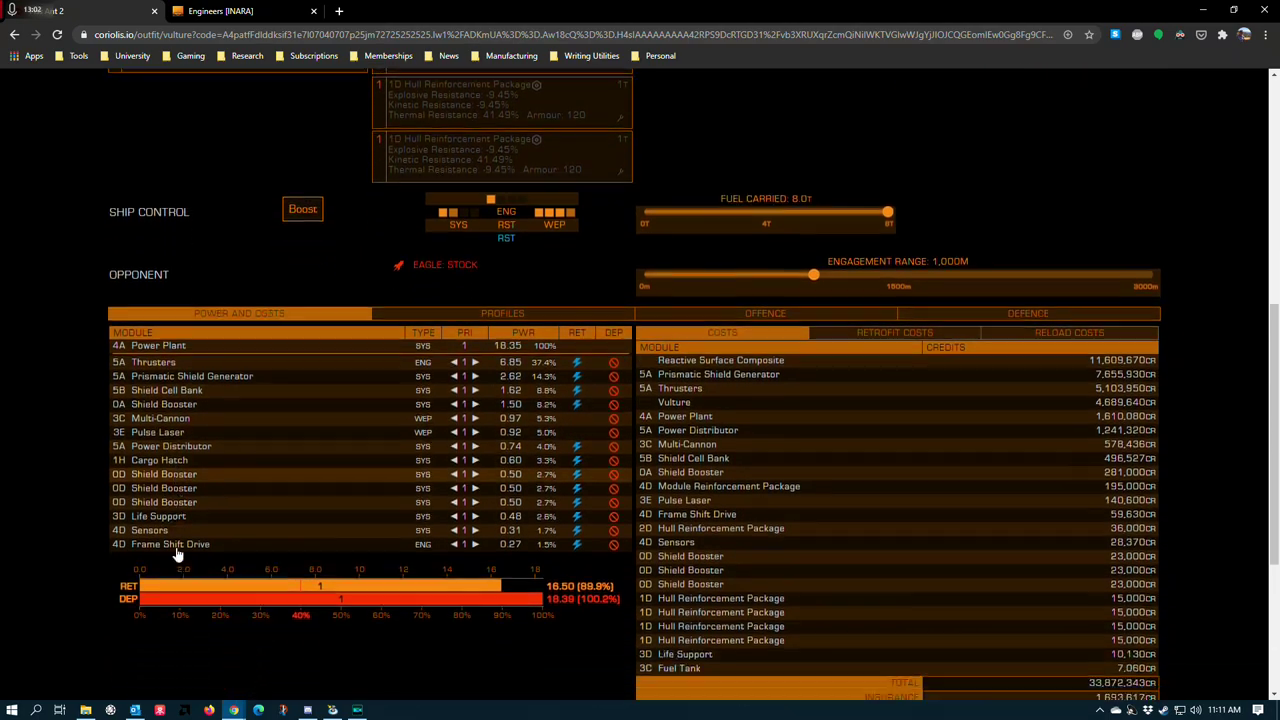
{"action": "scroll", "coordinate": [178, 554], "scroll_direction": "down", "scroll_amount": 1}
{"action": "left_click", "coordinate": [186, 404]}
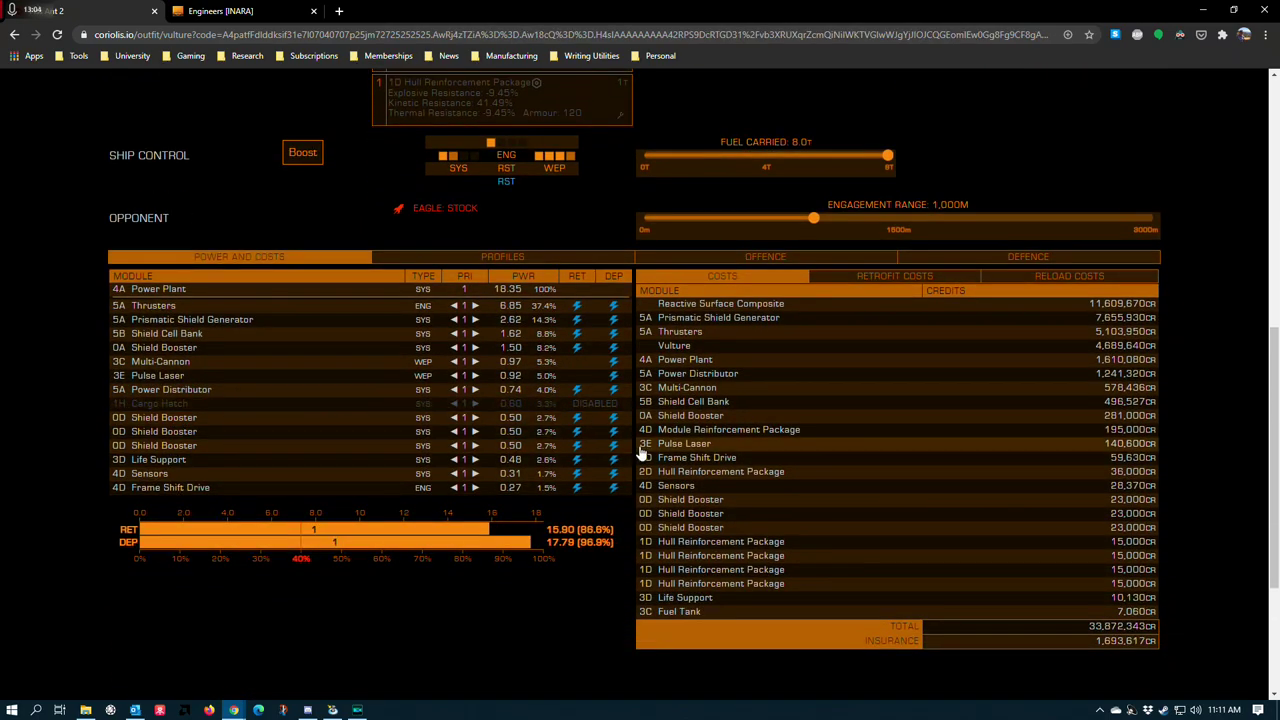
{"action": "left_click", "coordinate": [577, 405]}
Step: Examine the core modules' stats alongside the power breakdown and the retracted and deployed power usage
{"action": "scroll", "coordinate": [193, 521], "scroll_direction": "up", "scroll_amount": 3}
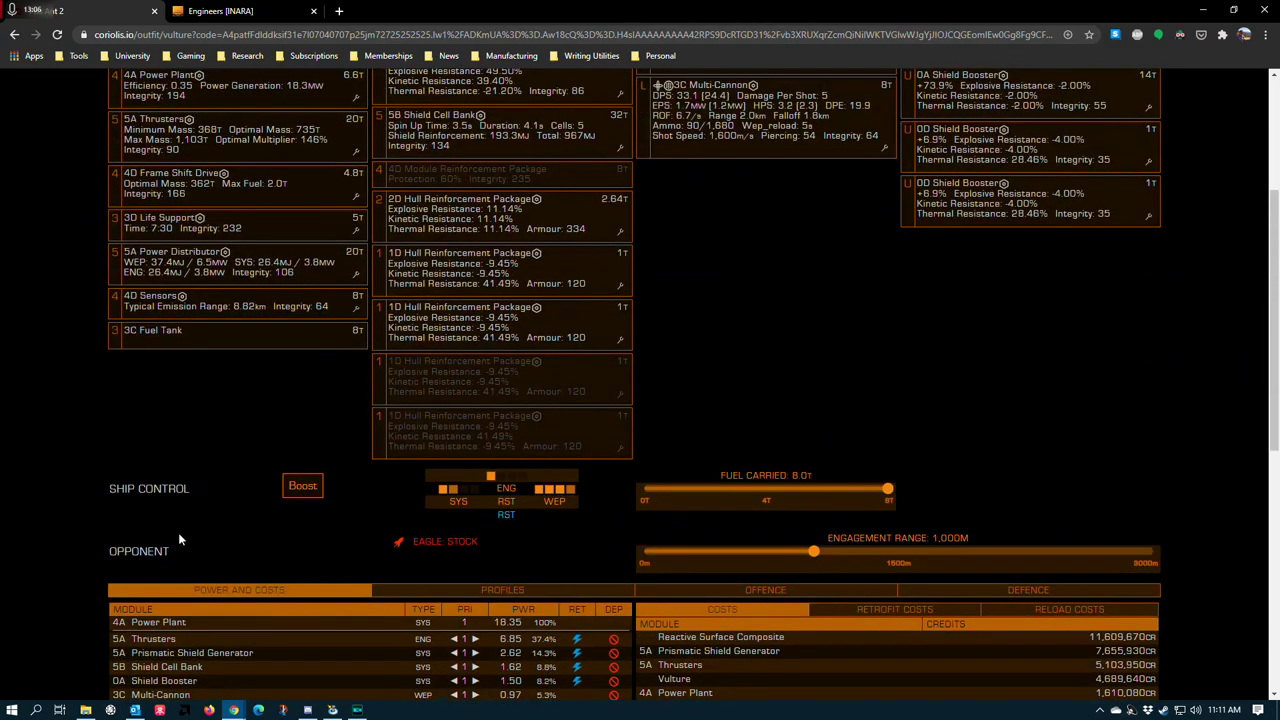
{"action": "scroll", "coordinate": [180, 538], "scroll_direction": "up", "scroll_amount": 3}
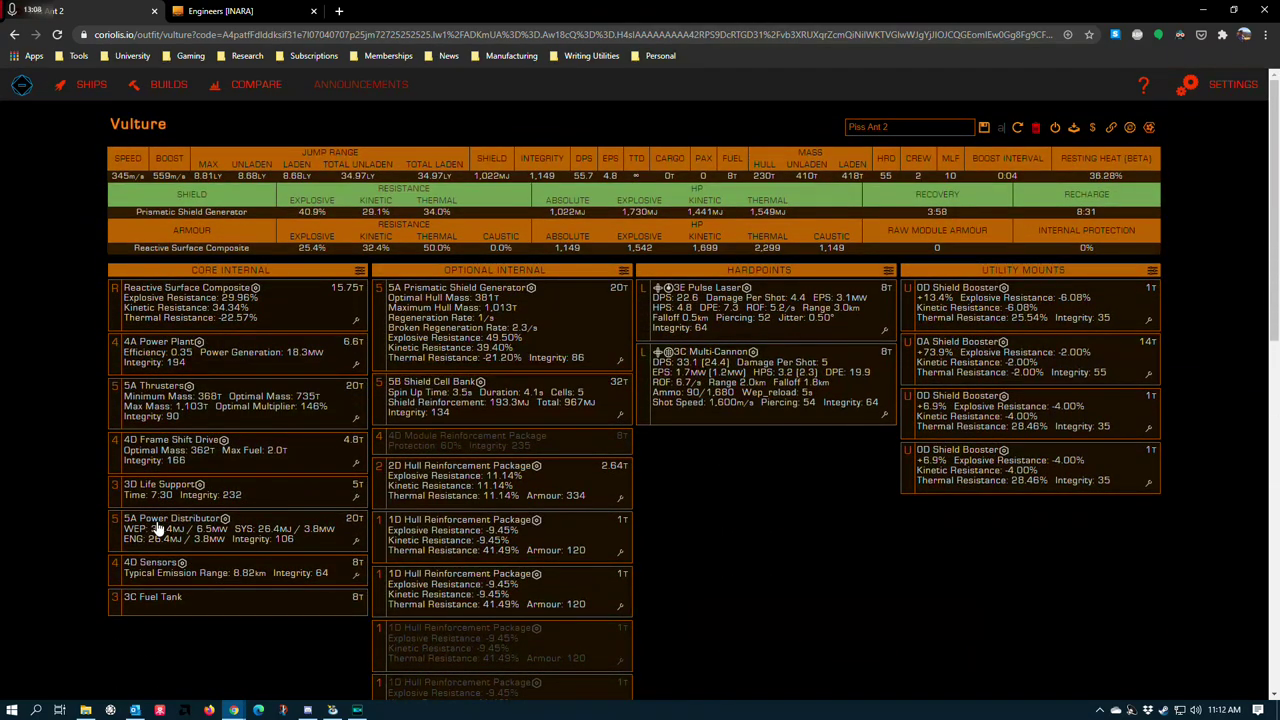
{"action": "scroll", "coordinate": [250, 530], "scroll_direction": "down", "scroll_amount": 5}
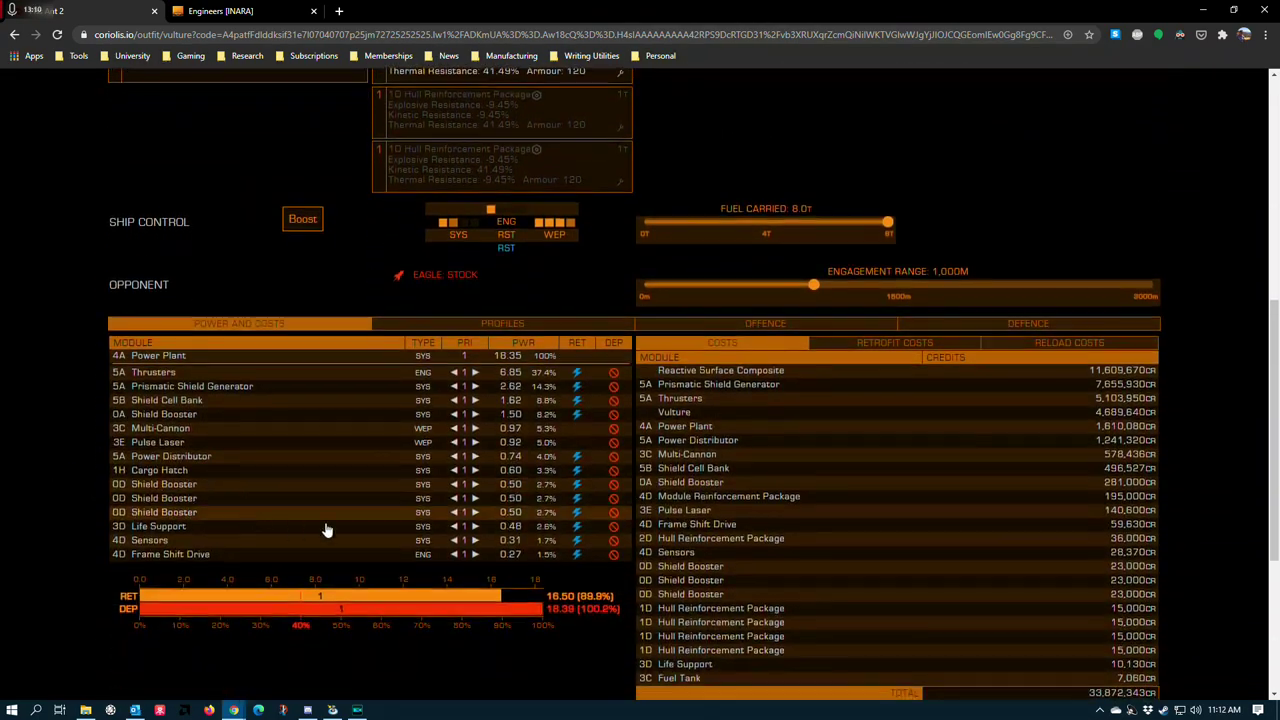
{"action": "scroll", "coordinate": [380, 411], "scroll_direction": "up", "scroll_amount": 1}
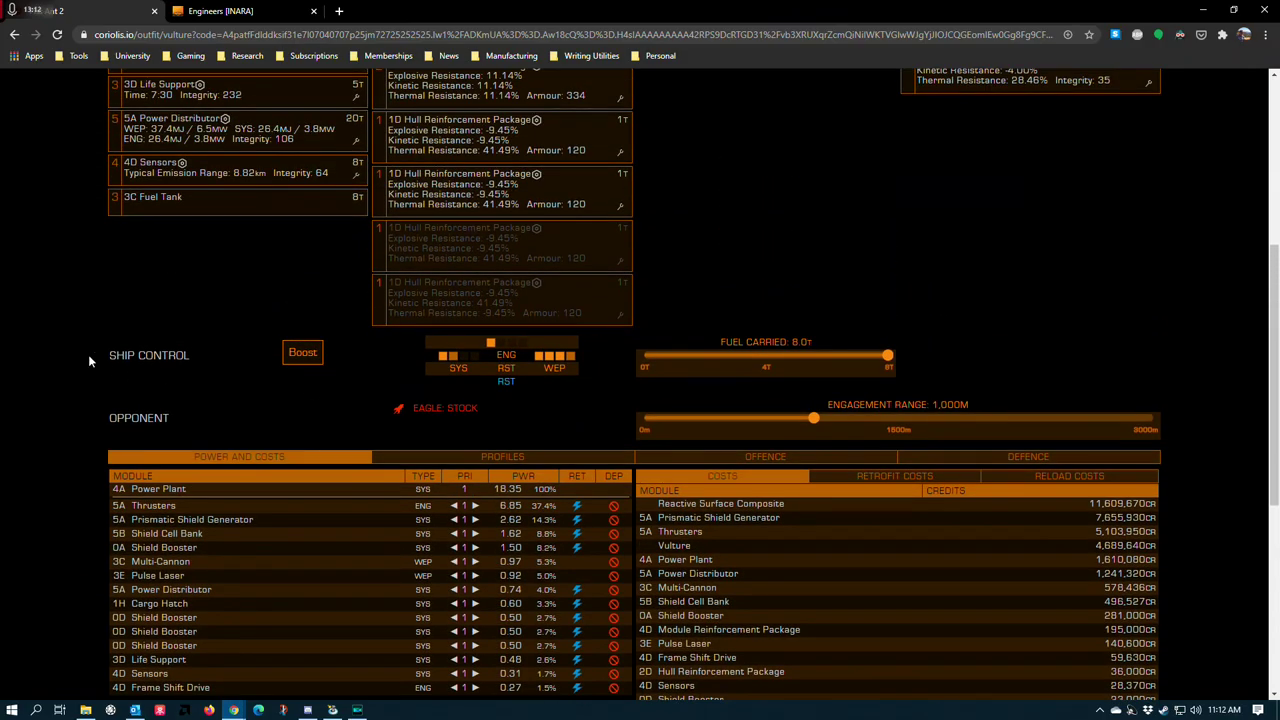
{"action": "scroll", "coordinate": [100, 390], "scroll_direction": "up", "scroll_amount": 2}
{"action": "scroll", "coordinate": [155, 470], "scroll_direction": "down", "scroll_amount": 4}
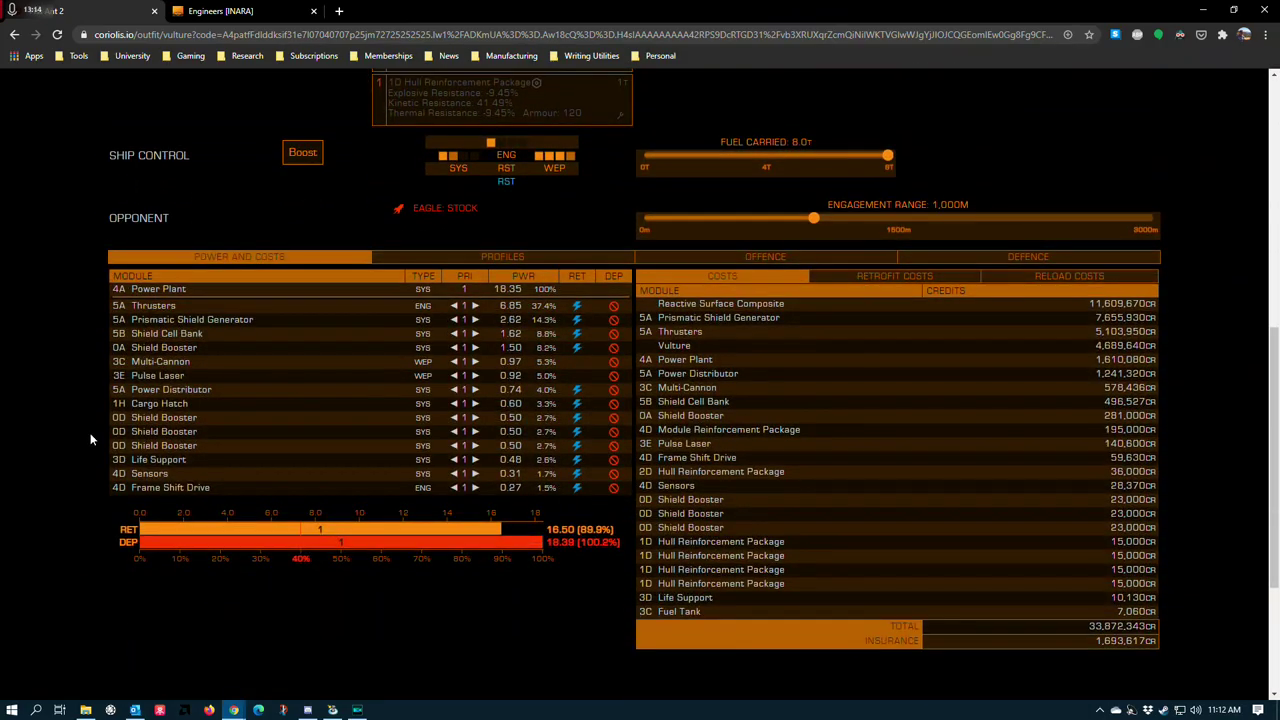
{"action": "scroll", "coordinate": [90, 440], "scroll_direction": "up", "scroll_amount": 5}
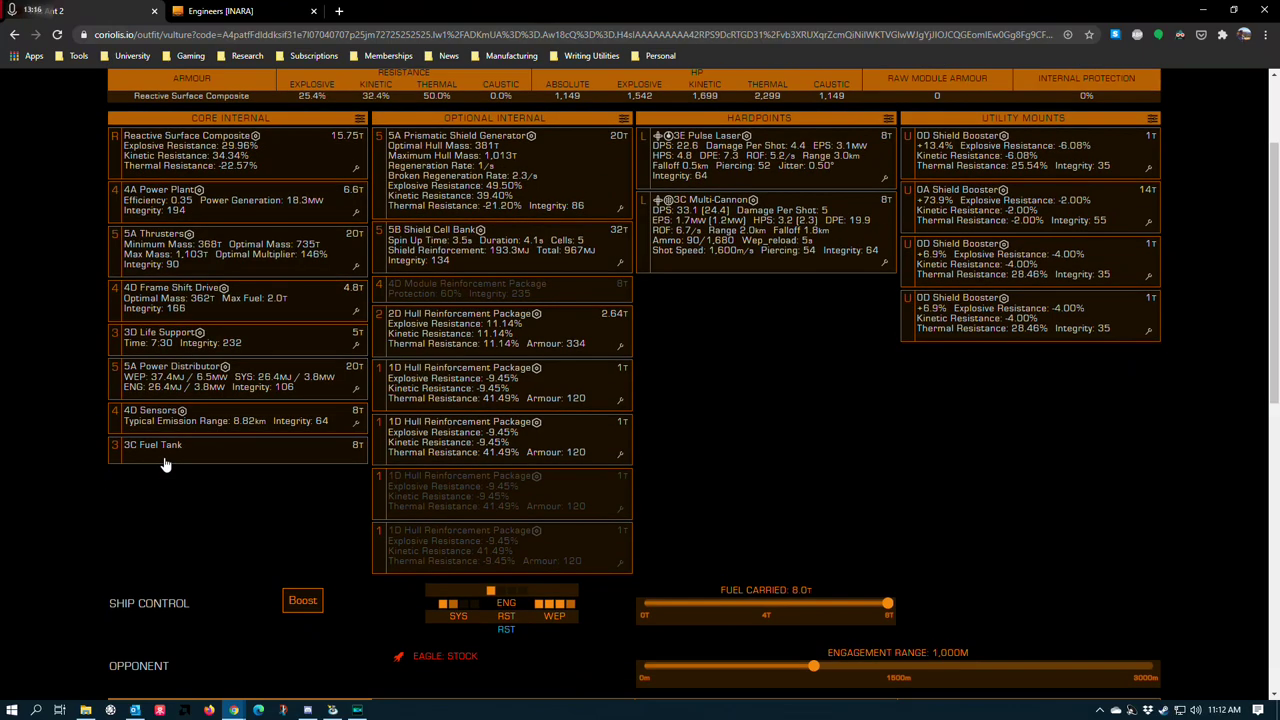
{"action": "scroll", "coordinate": [158, 456], "scroll_direction": "down", "scroll_amount": 5}
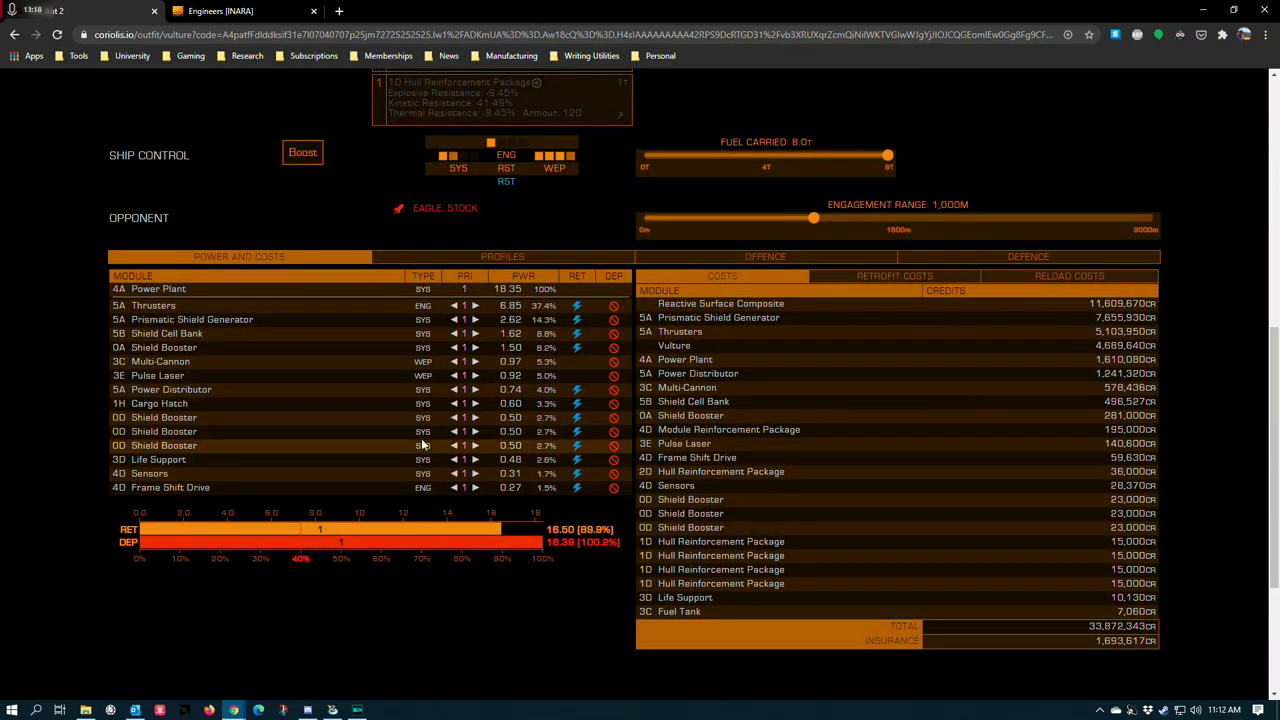
{"action": "scroll", "coordinate": [413, 447], "scroll_direction": "up", "scroll_amount": 9}
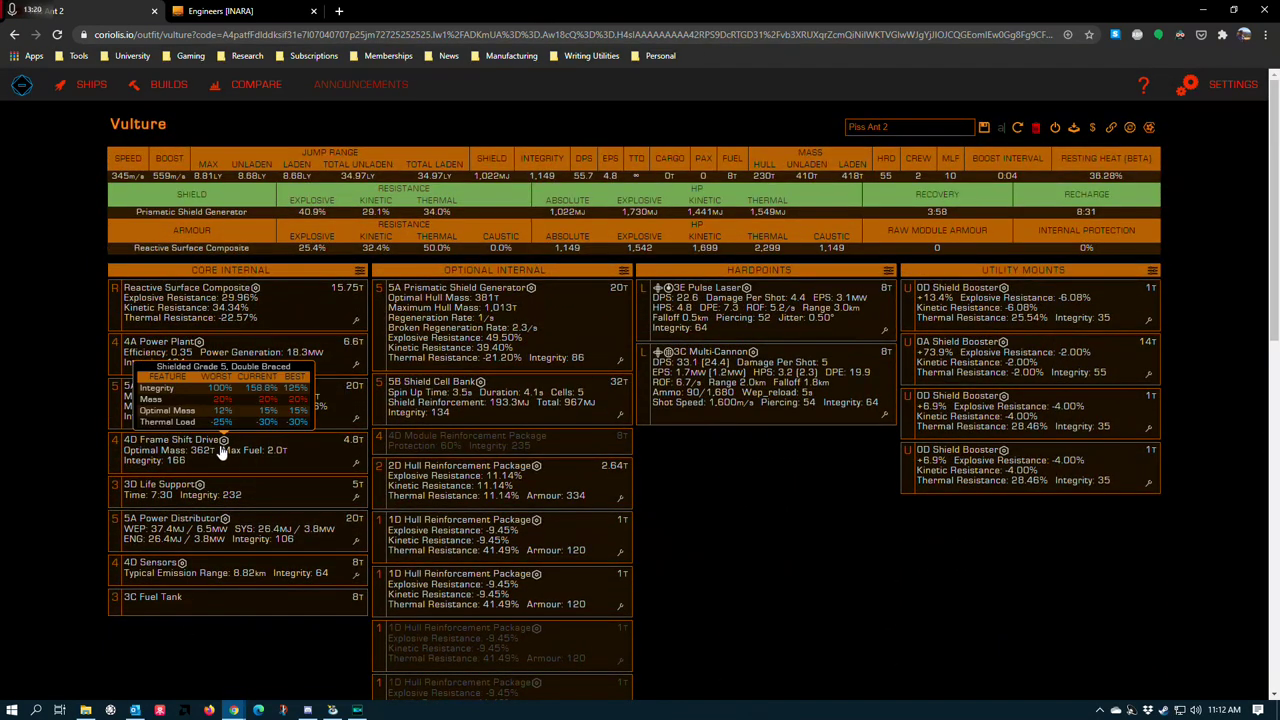
{"action": "scroll", "coordinate": [220, 452], "scroll_direction": "down", "scroll_amount": 1}
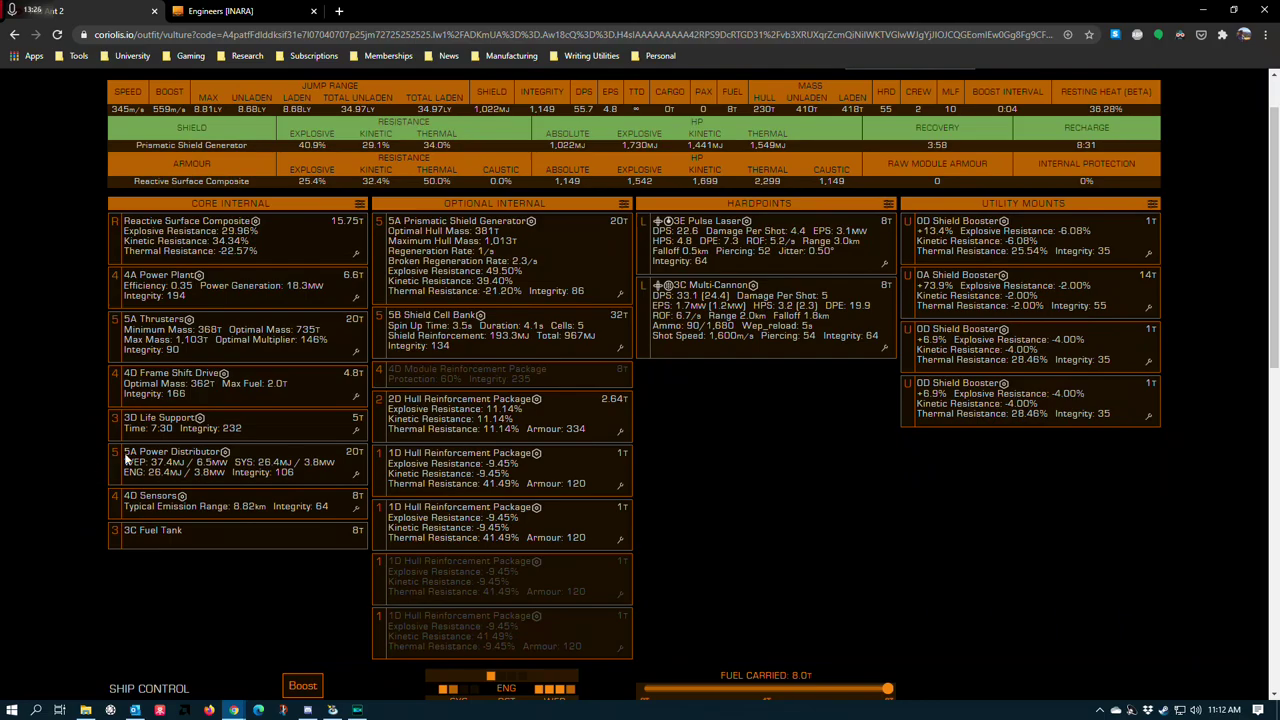
{"action": "scroll", "coordinate": [250, 440], "scroll_direction": "down", "scroll_amount": 5}
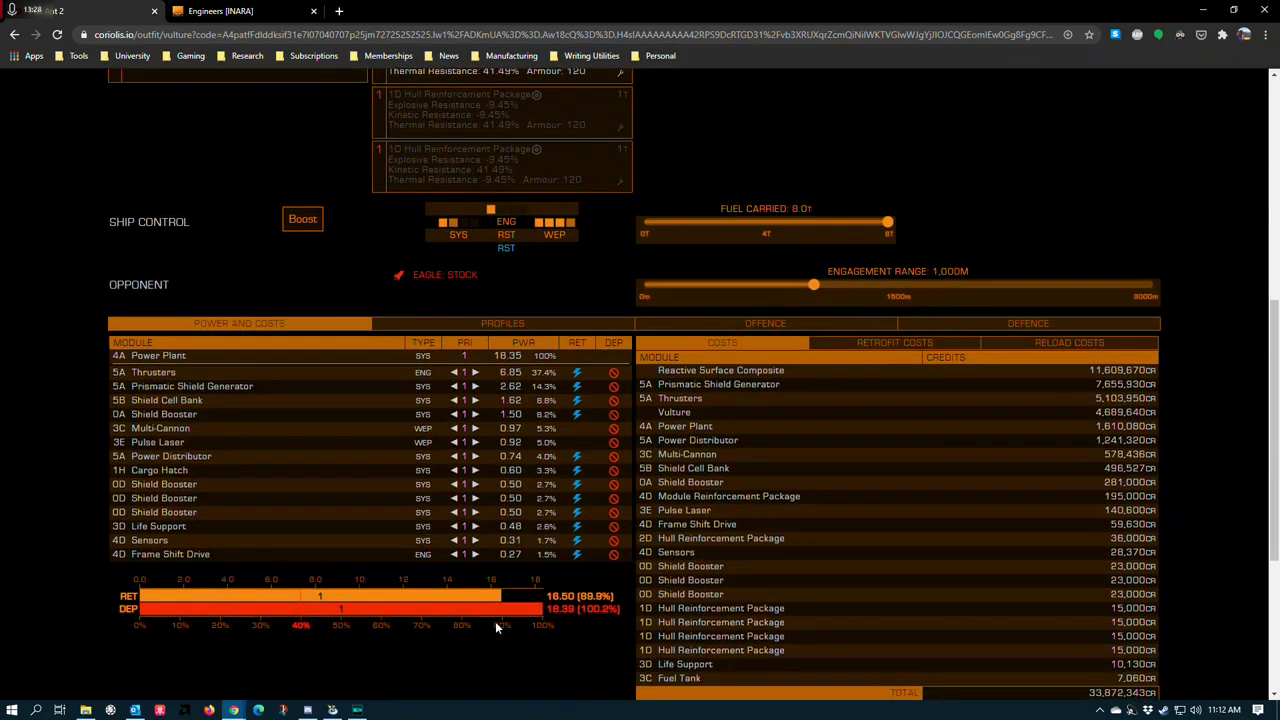
Step: Set the 5A Power Distributor's experimental effect to Flow Control after reviewing the retracted and deployed power usage
{"action": "scroll", "coordinate": [476, 614], "scroll_direction": "up", "scroll_amount": 6}
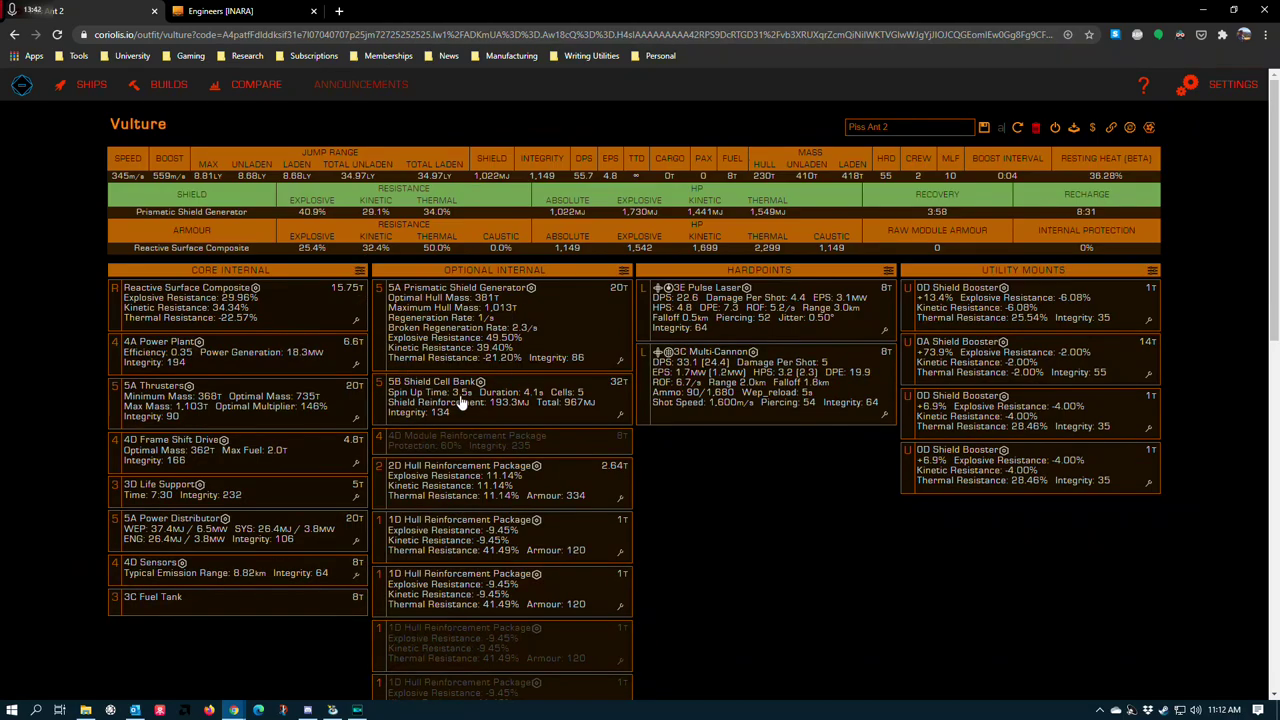
{"action": "scroll", "coordinate": [470, 400], "scroll_direction": "down", "scroll_amount": 10}
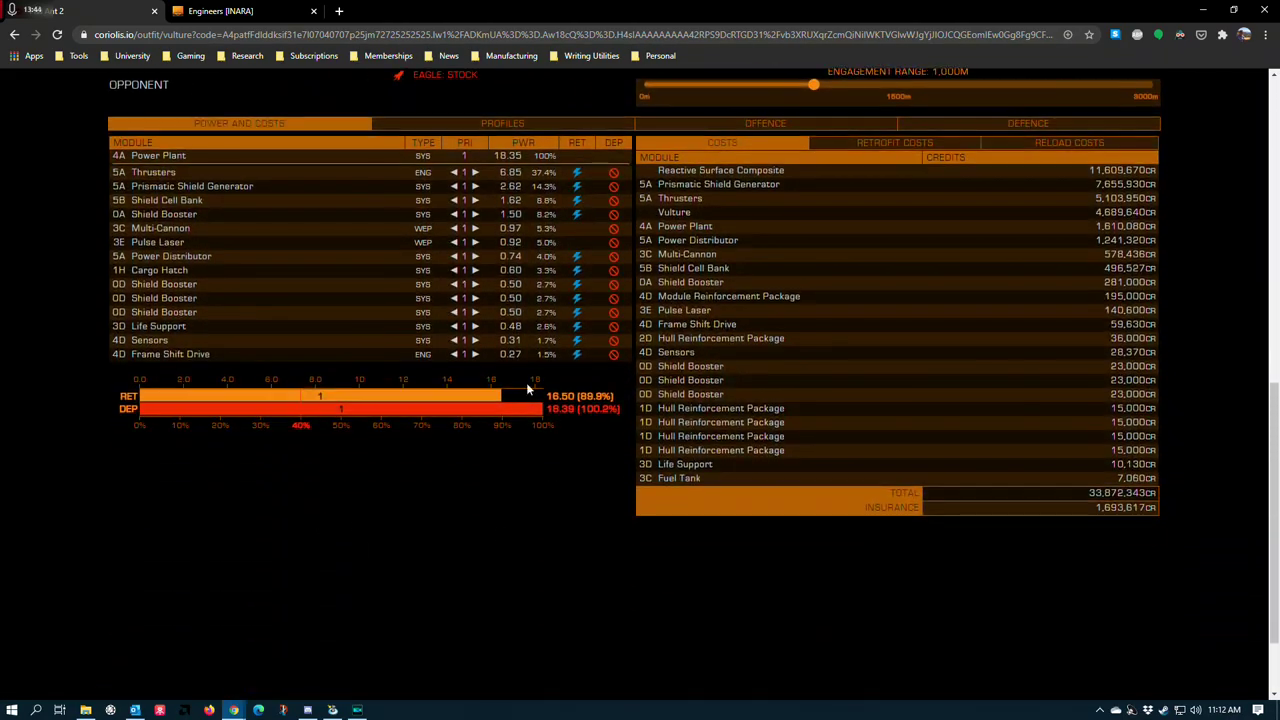
{"action": "scroll", "coordinate": [274, 451], "scroll_direction": "up", "scroll_amount": 6}
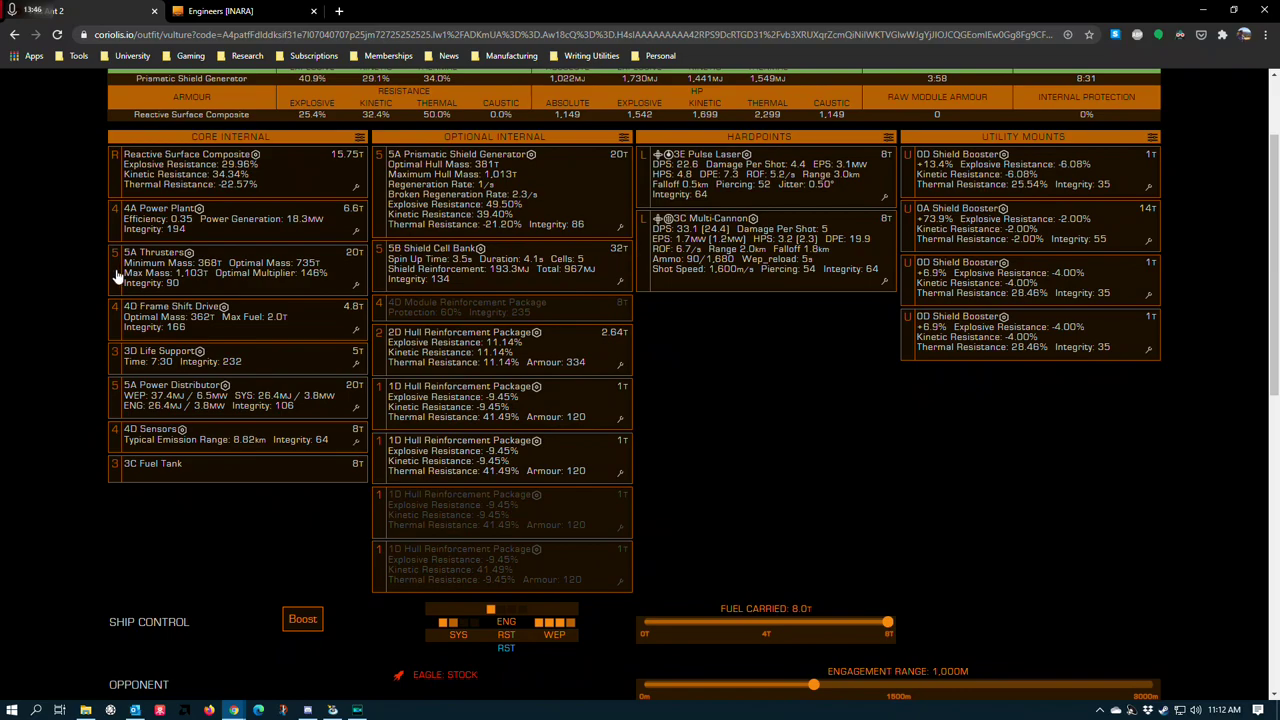
{"action": "left_click", "coordinate": [354, 404]}
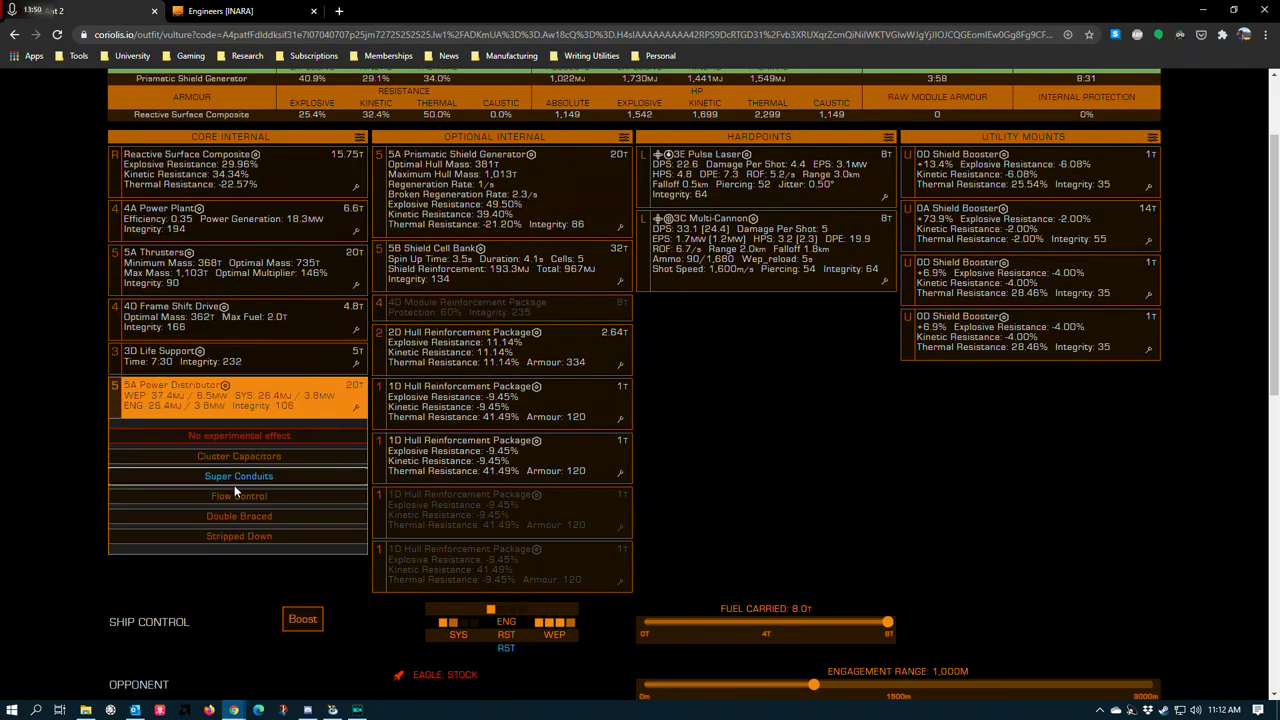
{"action": "left_click", "coordinate": [234, 482]}
{"action": "left_click", "coordinate": [58, 428]}
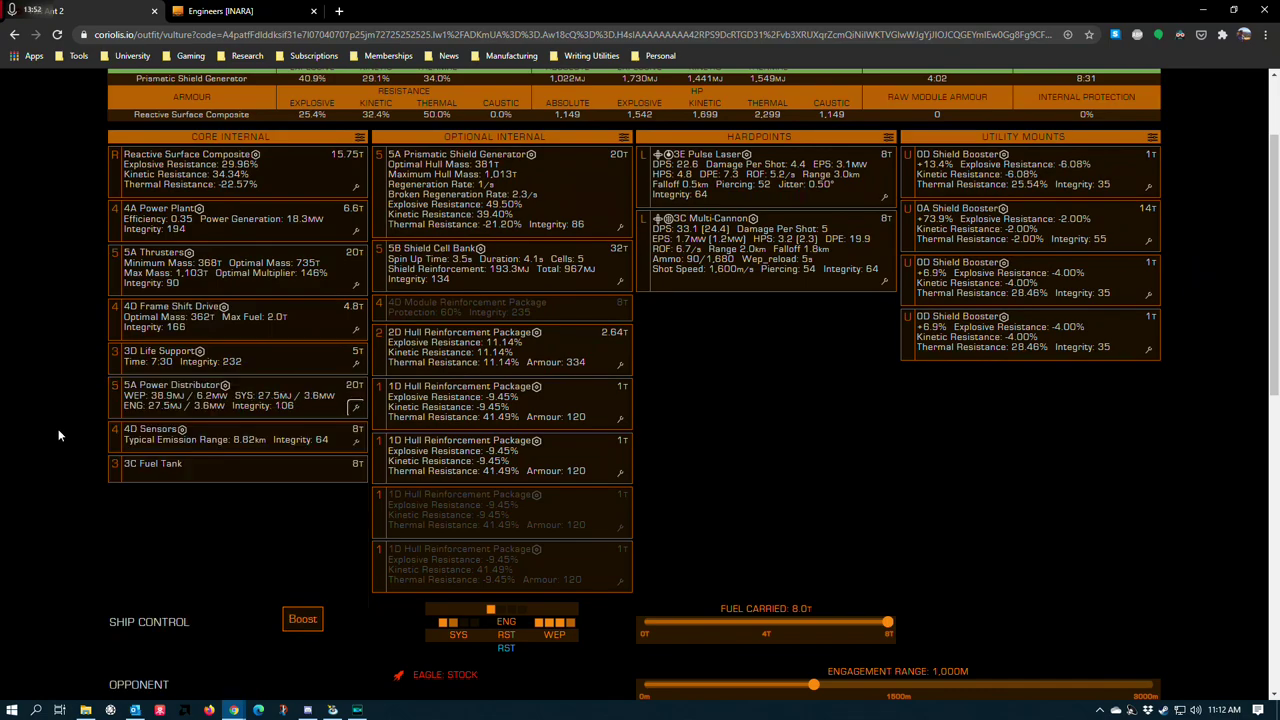
{"action": "scroll", "coordinate": [163, 349], "scroll_direction": "down", "scroll_amount": 2}
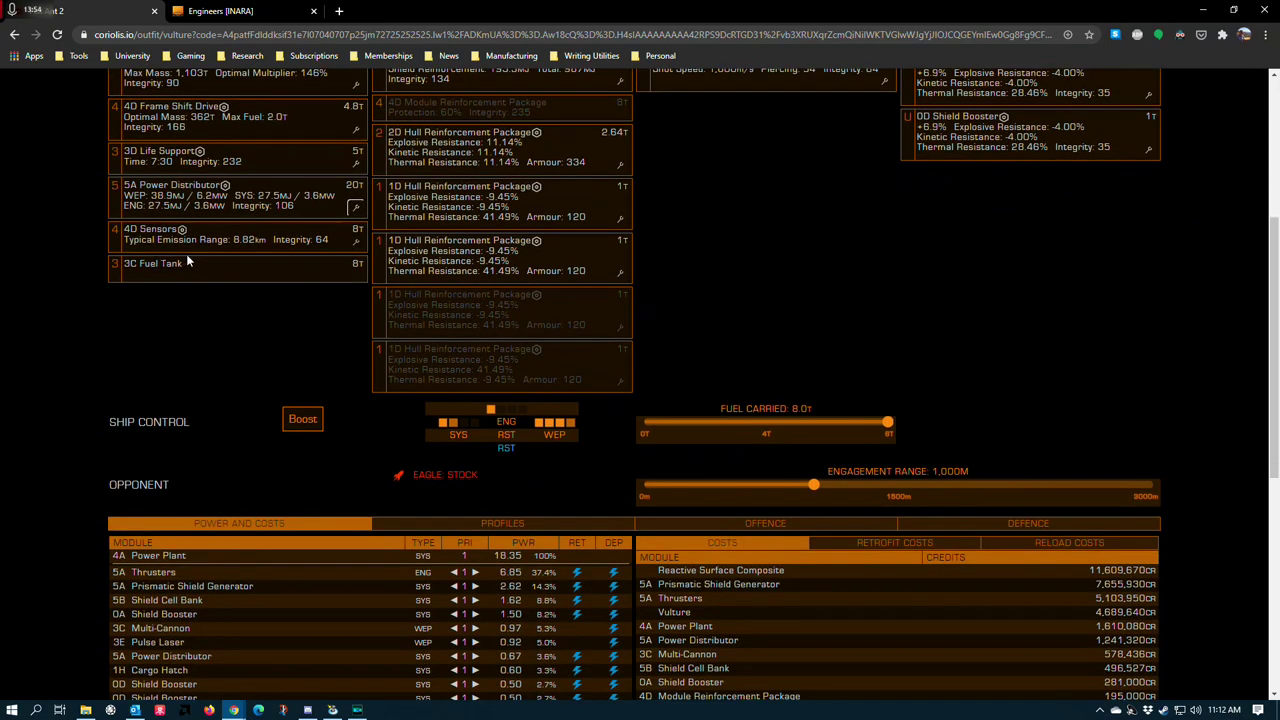
Step: Examine the 4D Sensors' Long range grade 5 modification and its stat changes, leaving it as is
{"action": "scroll", "coordinate": [188, 256], "scroll_direction": "up", "scroll_amount": 1}
{"action": "left_click", "coordinate": [354, 375]}
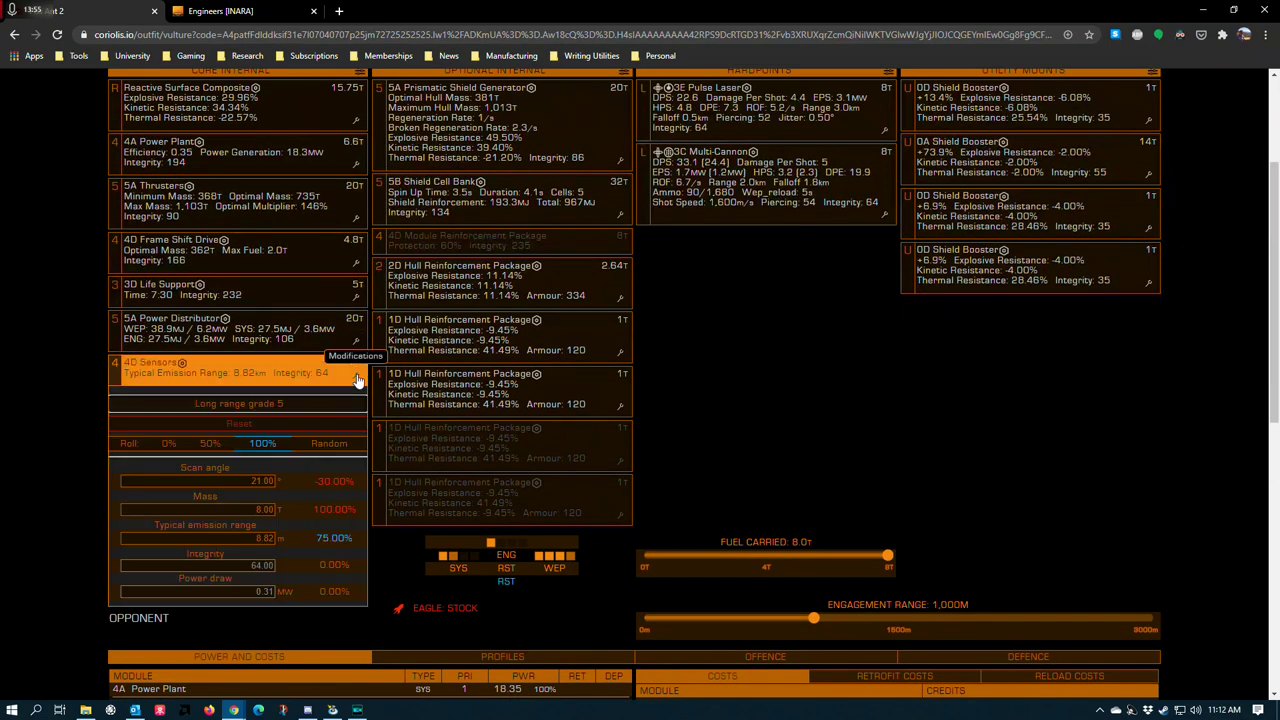
{"action": "left_click", "coordinate": [213, 402]}
{"action": "left_click", "coordinate": [230, 405]}
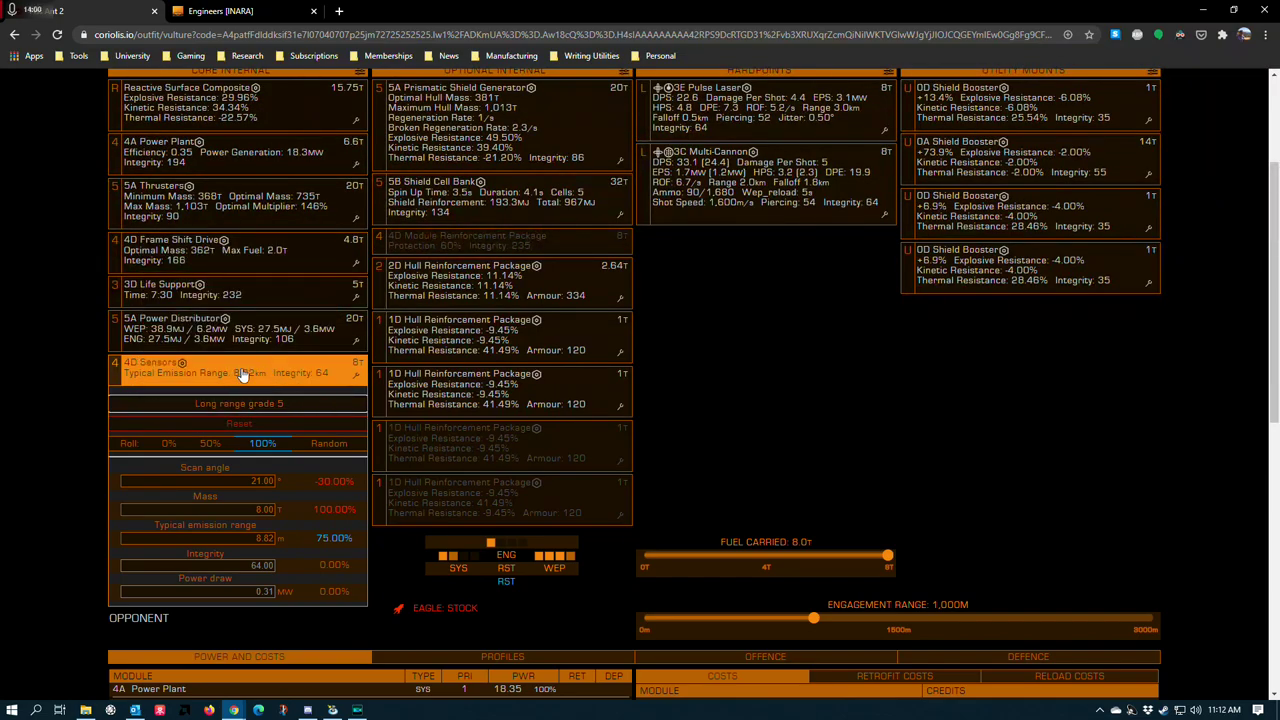
{"action": "left_click", "coordinate": [72, 374]}
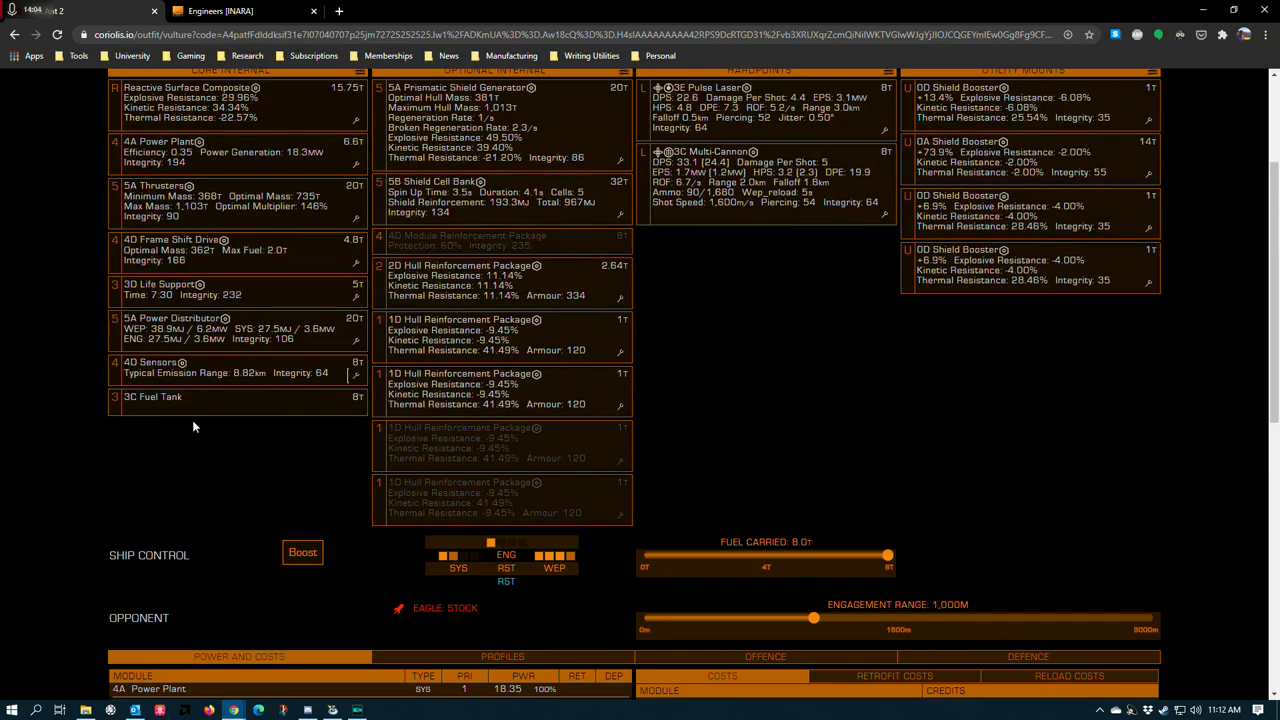
Step: Look over the power breakdown, the core modules and the ship's summary stats, including speed and boost
{"action": "scroll", "coordinate": [192, 420], "scroll_direction": "down", "scroll_amount": 5}
{"action": "scroll", "coordinate": [128, 485], "scroll_direction": "up", "scroll_amount": 4}
{"action": "scroll", "coordinate": [128, 485], "scroll_direction": "up", "scroll_amount": 3}
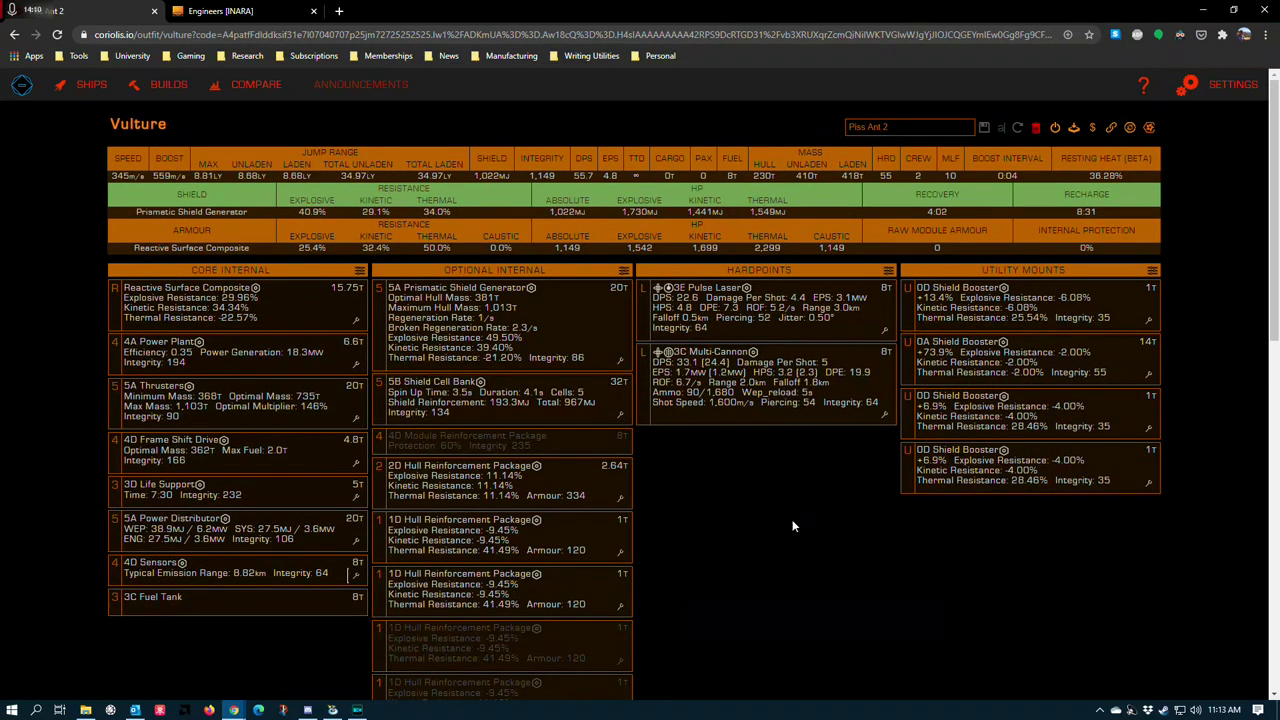
{"action": "scroll", "coordinate": [540, 330], "scroll_direction": "down", "scroll_amount": 1}
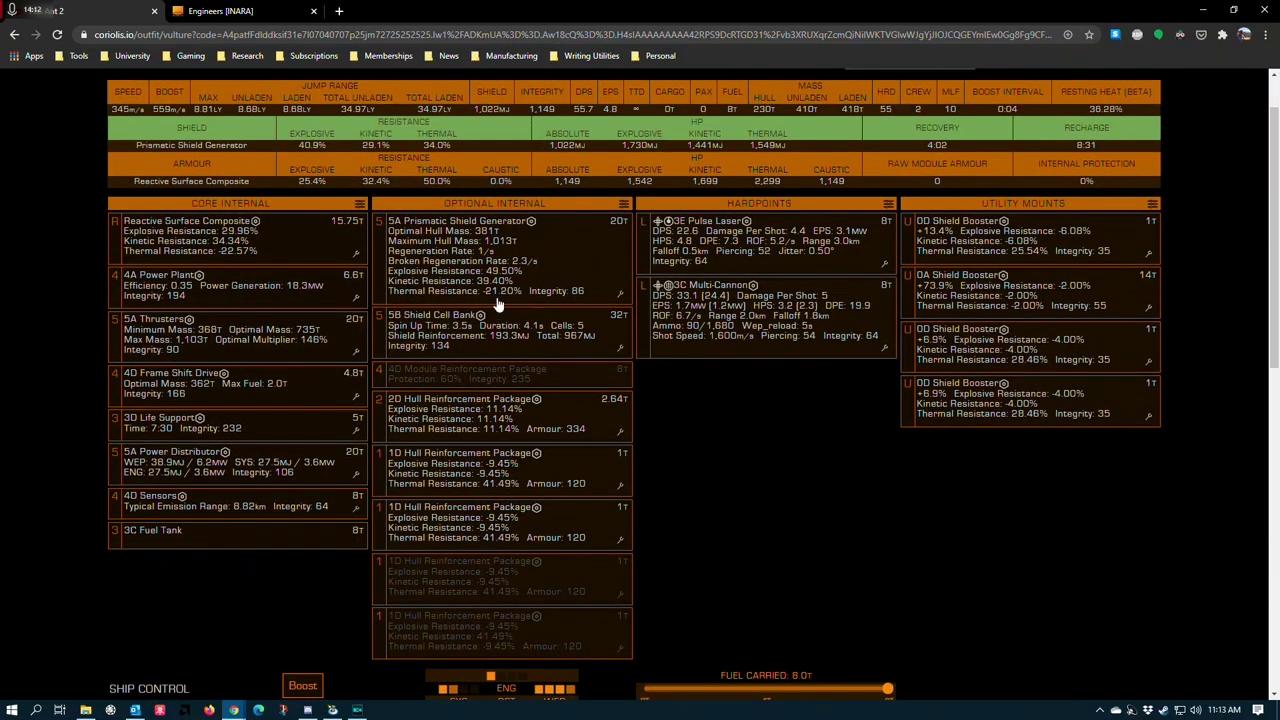
{"action": "scroll", "coordinate": [475, 277], "scroll_direction": "up", "scroll_amount": 1}
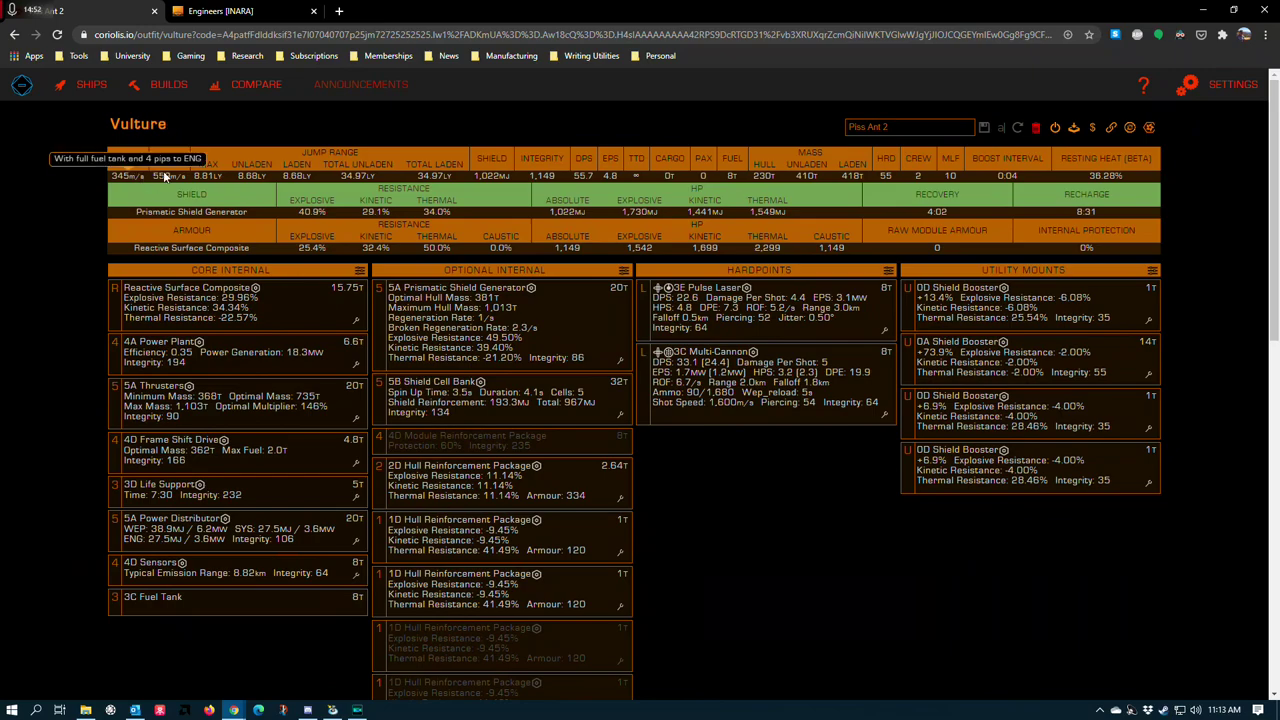
{"action": "scroll", "coordinate": [688, 486], "scroll_direction": "down", "scroll_amount": 2}
{"action": "scroll", "coordinate": [450, 234], "scroll_direction": "up", "scroll_amount": 2}
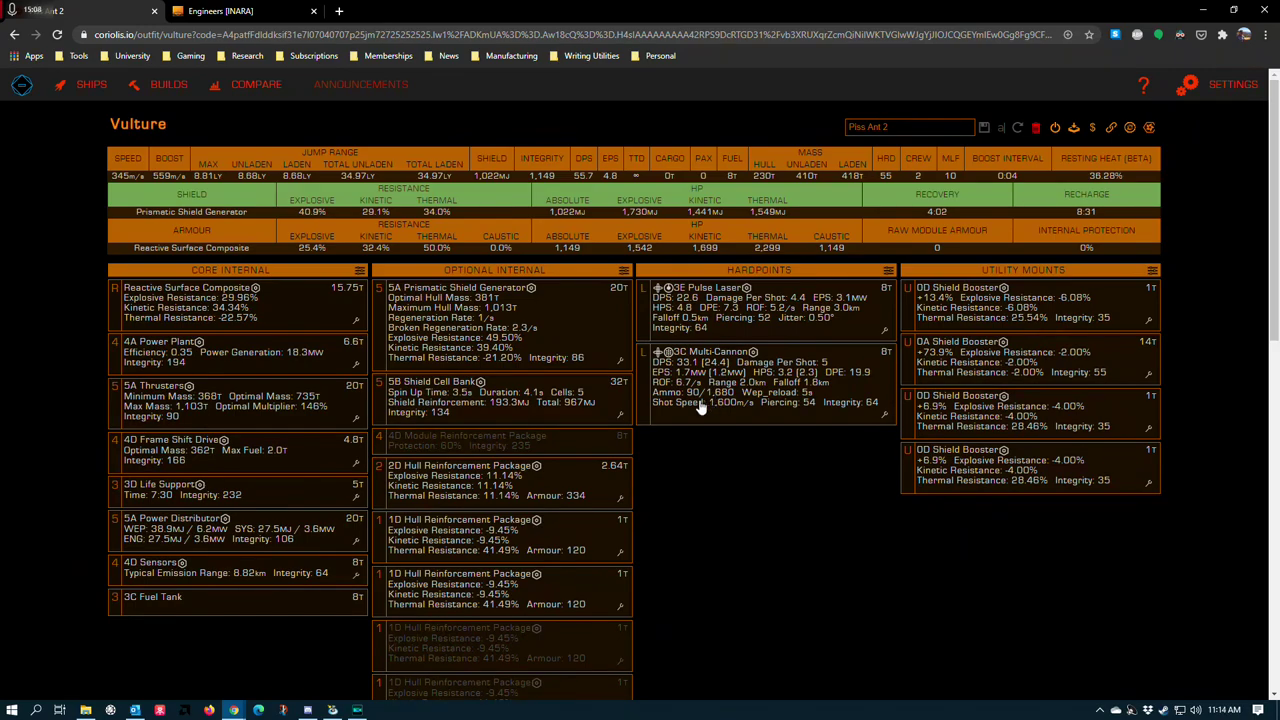
Step: Examine the 5A Prismatic Shield Generator's modification values and check the retracted and deployed power usage
{"action": "left_click", "coordinate": [619, 358]}
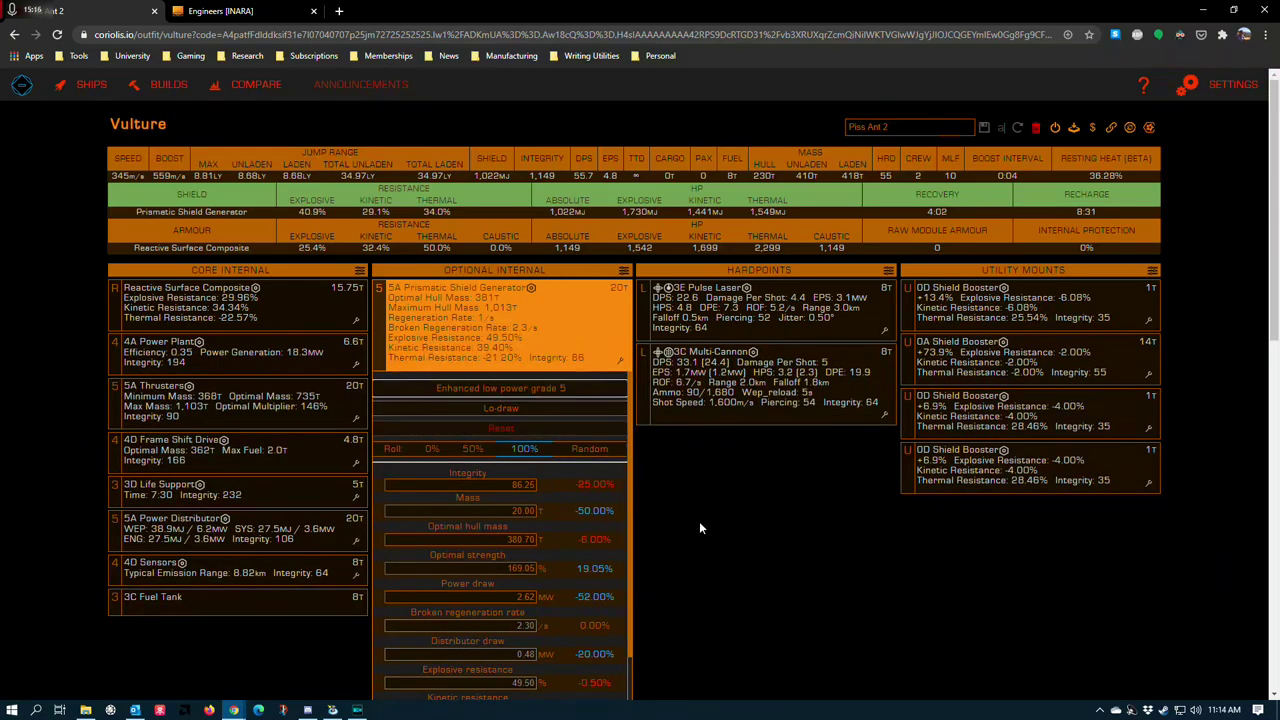
{"action": "left_click", "coordinate": [617, 360]}
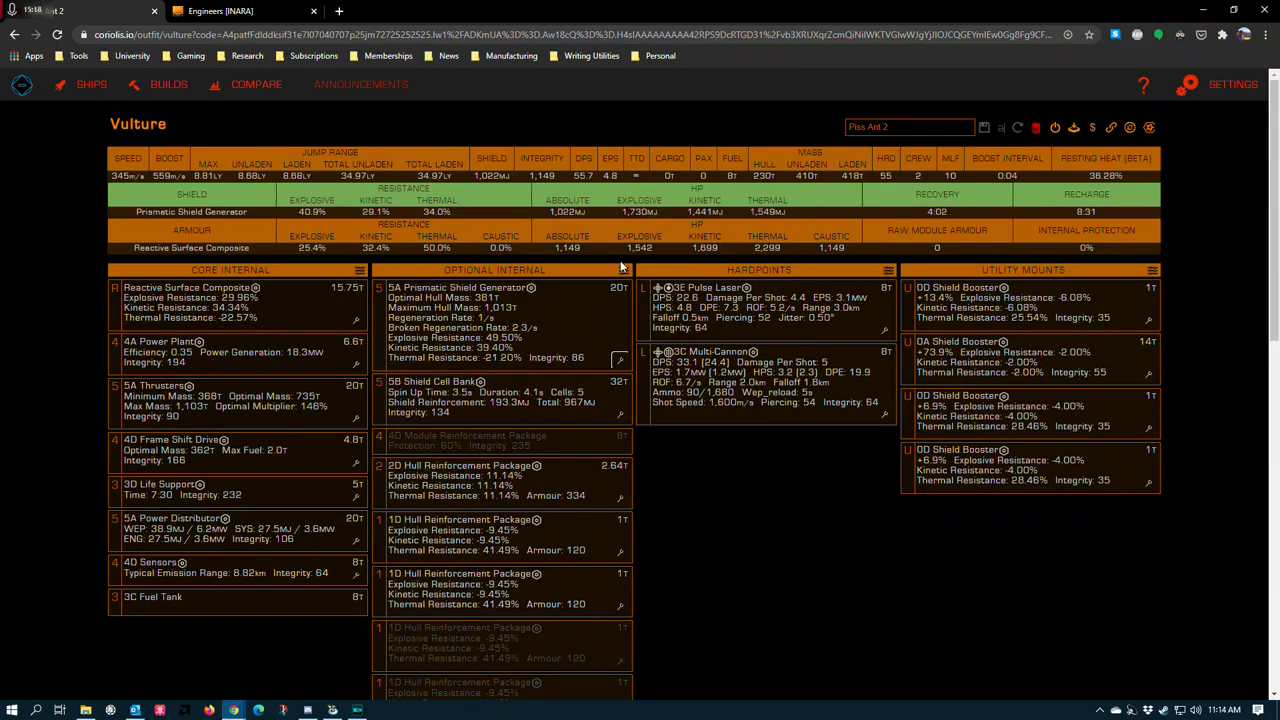
{"action": "scroll", "coordinate": [472, 436], "scroll_direction": "down", "scroll_amount": 3}
{"action": "scroll", "coordinate": [472, 436], "scroll_direction": "down", "scroll_amount": 3}
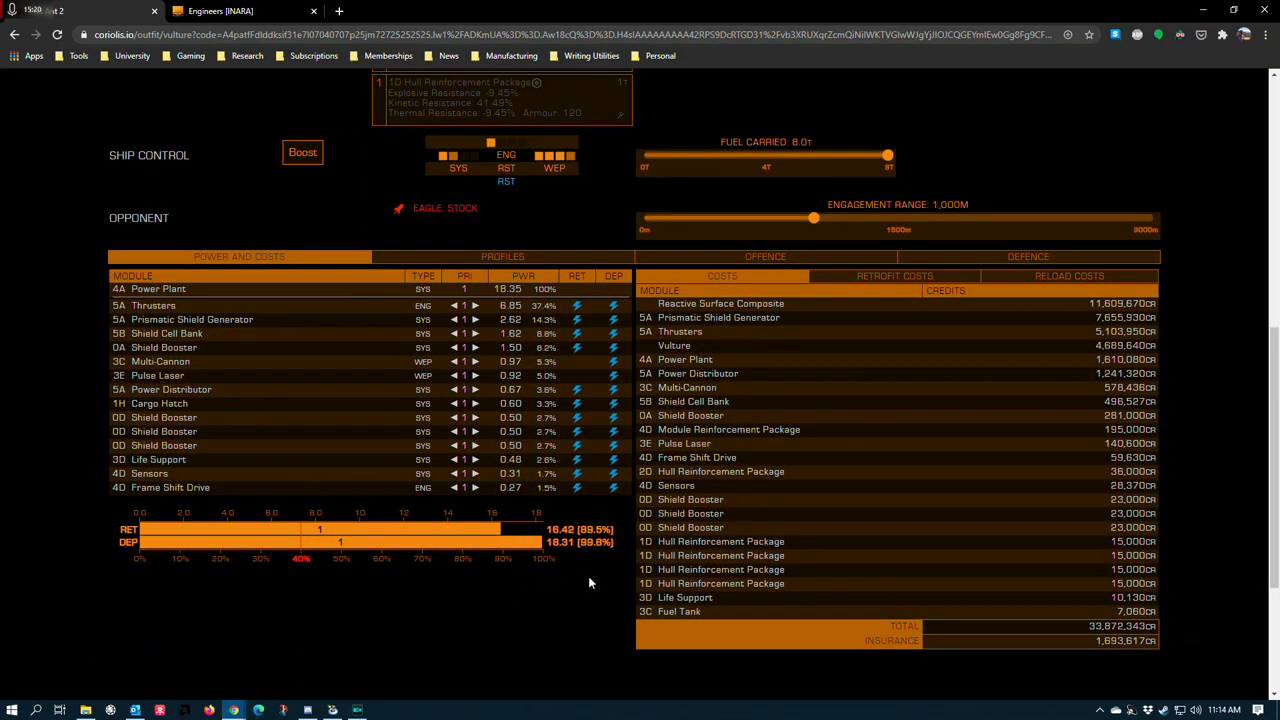
{"action": "scroll", "coordinate": [574, 552], "scroll_direction": "up", "scroll_amount": 6}
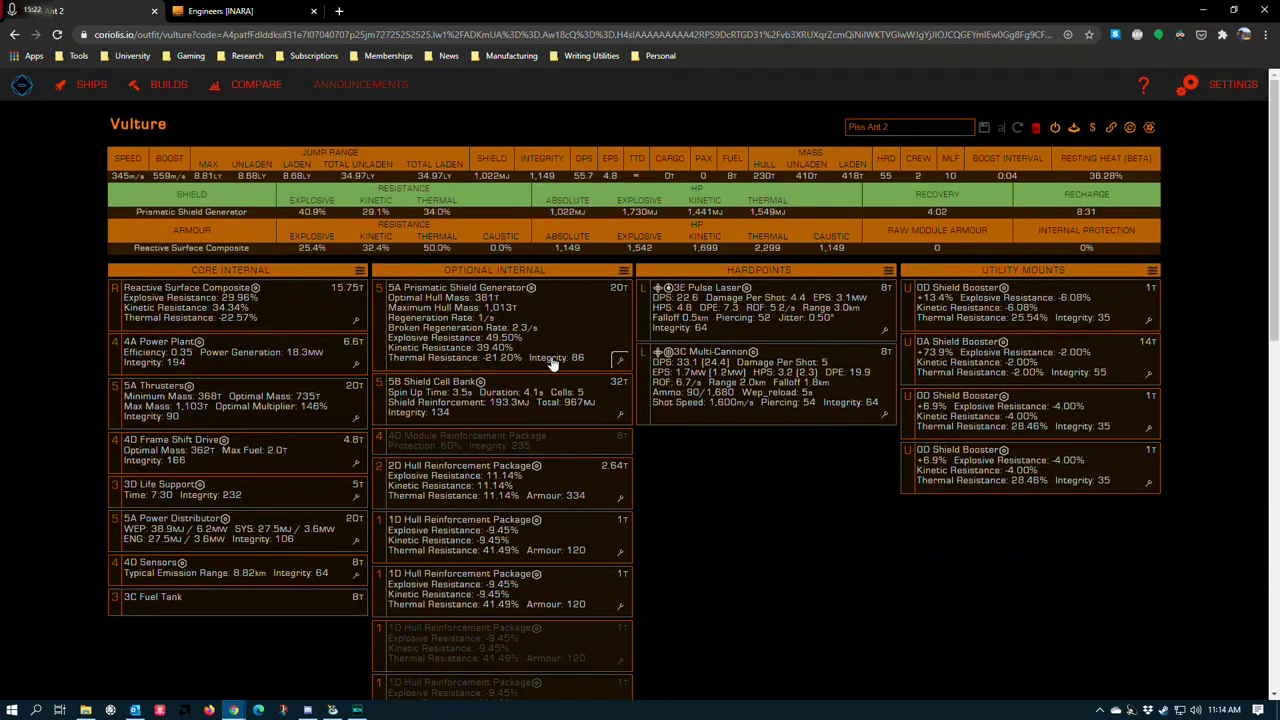
Step: Review the Enhanced low power grade 5 blueprint details on the 5A Prismatic Shield Generator, the shield stats and the power usage
{"action": "left_click", "coordinate": [619, 359]}
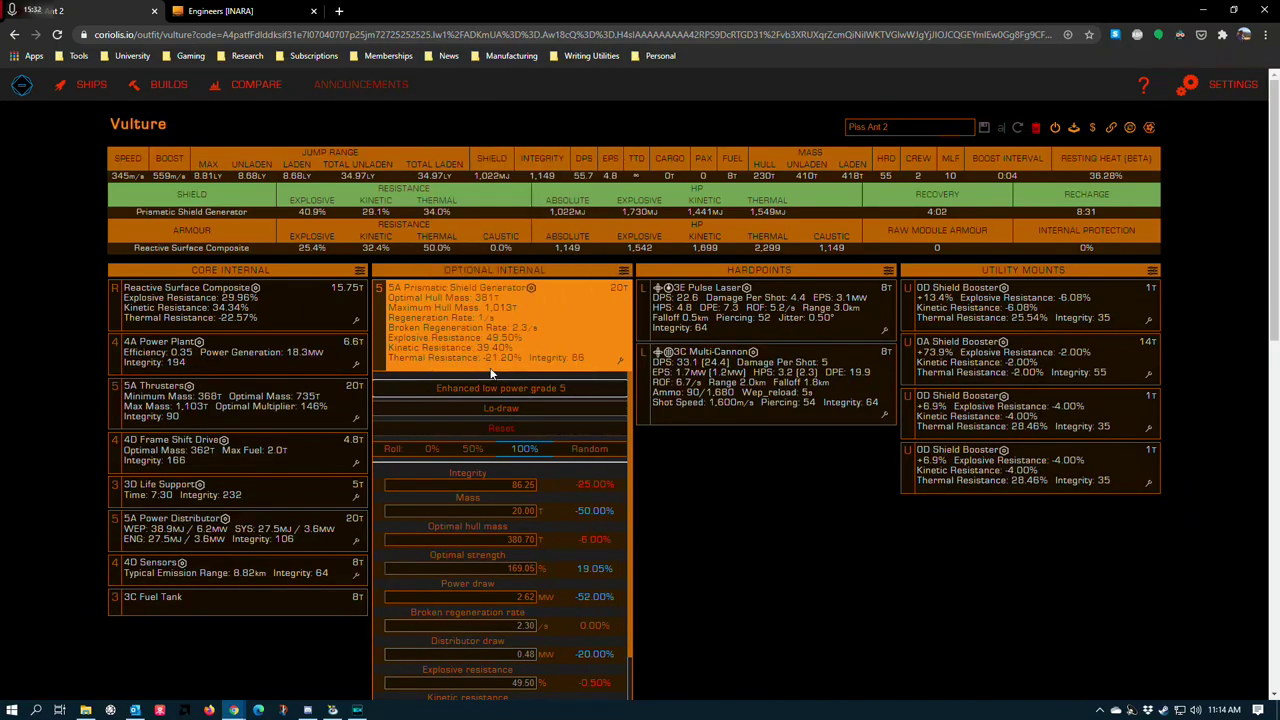
{"action": "left_click", "coordinate": [500, 286]}
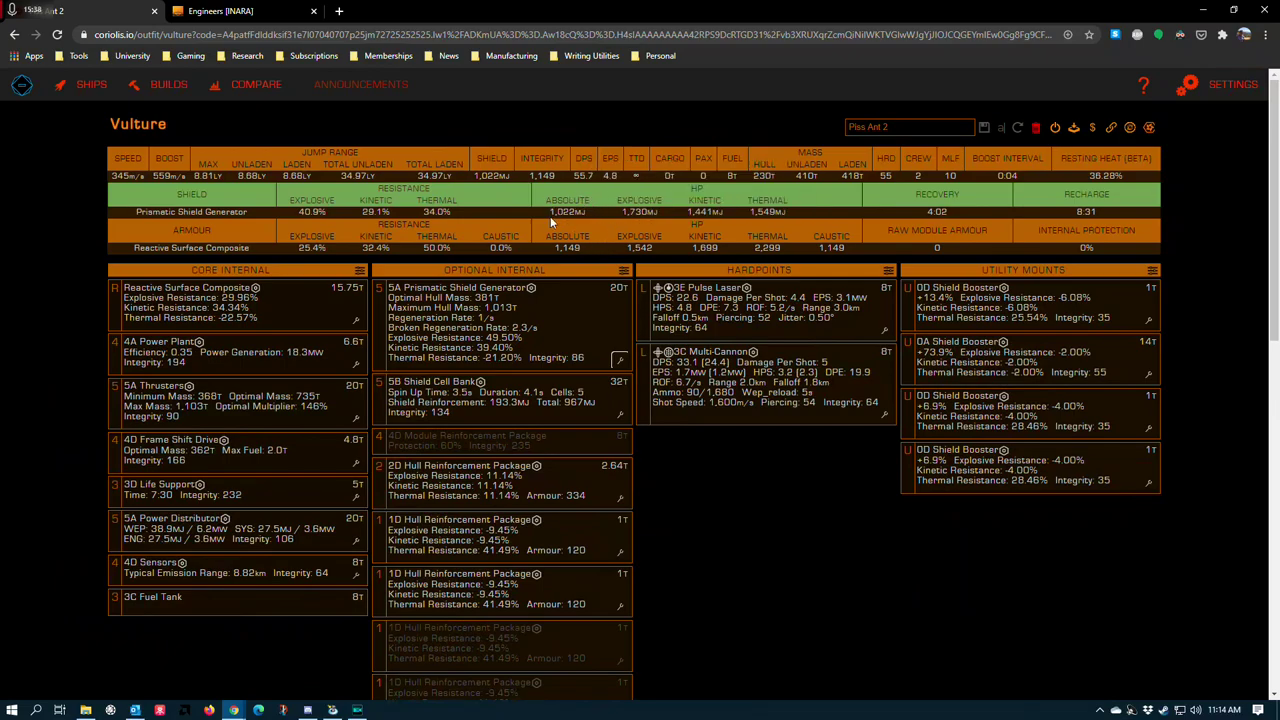
{"action": "left_click", "coordinate": [619, 358]}
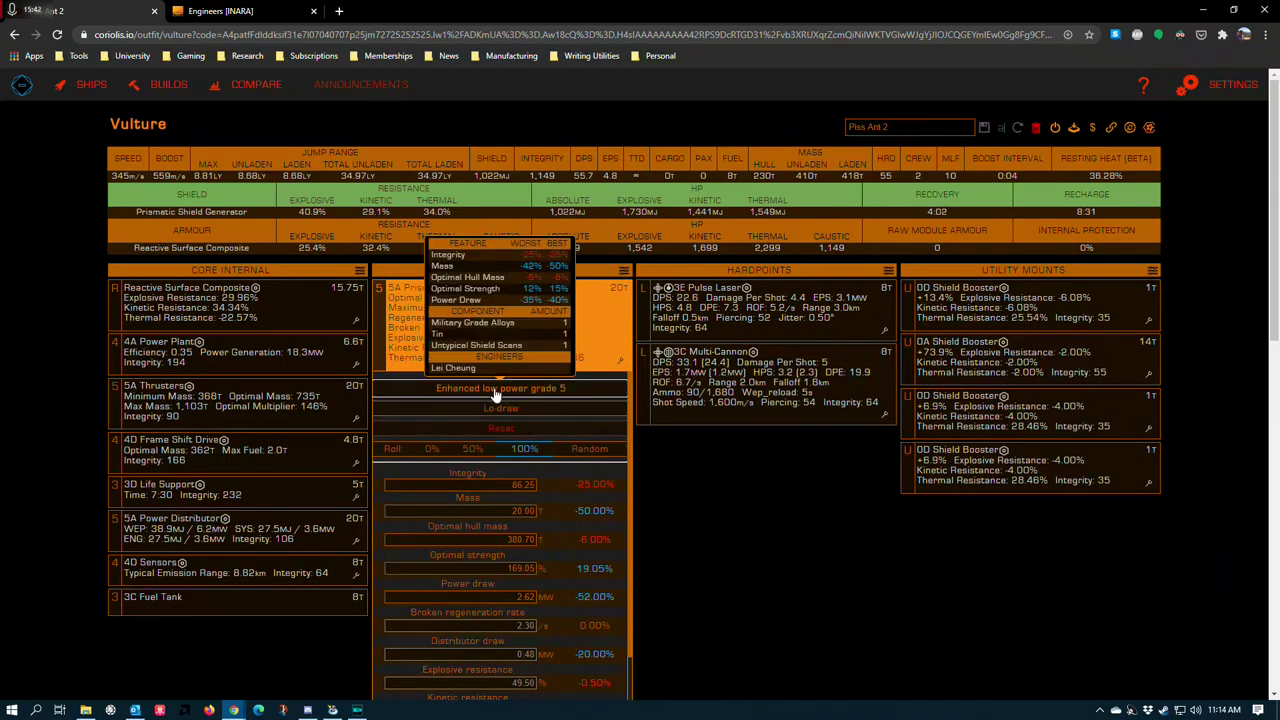
{"action": "left_click", "coordinate": [744, 504]}
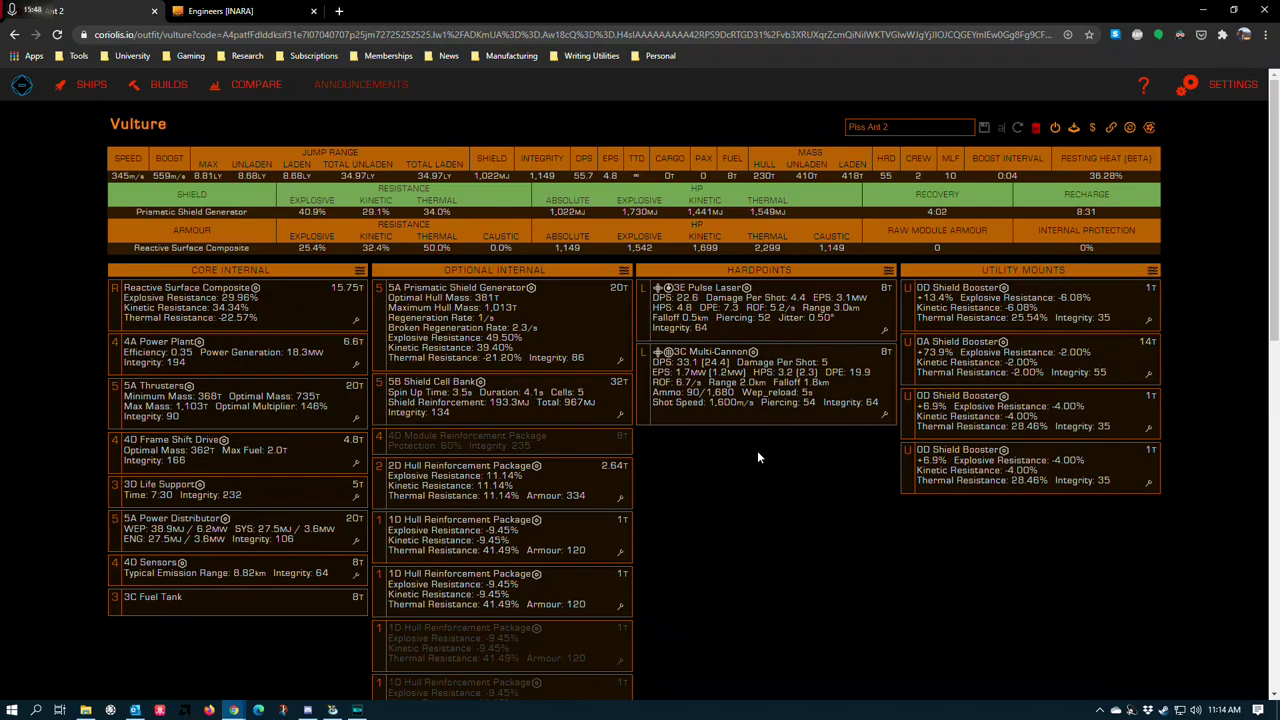
{"action": "scroll", "coordinate": [612, 491], "scroll_direction": "down", "scroll_amount": 3}
{"action": "scroll", "coordinate": [612, 491], "scroll_direction": "down", "scroll_amount": 5}
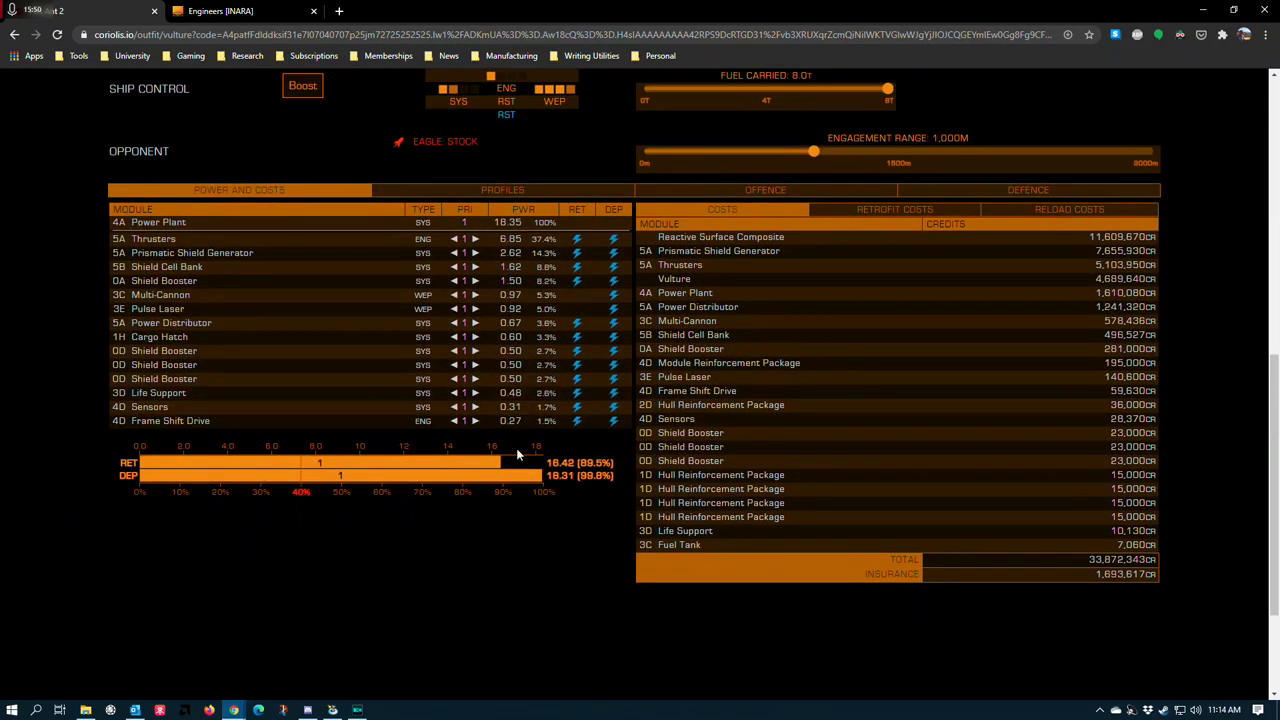
{"action": "scroll", "coordinate": [532, 480], "scroll_direction": "up", "scroll_amount": 8}
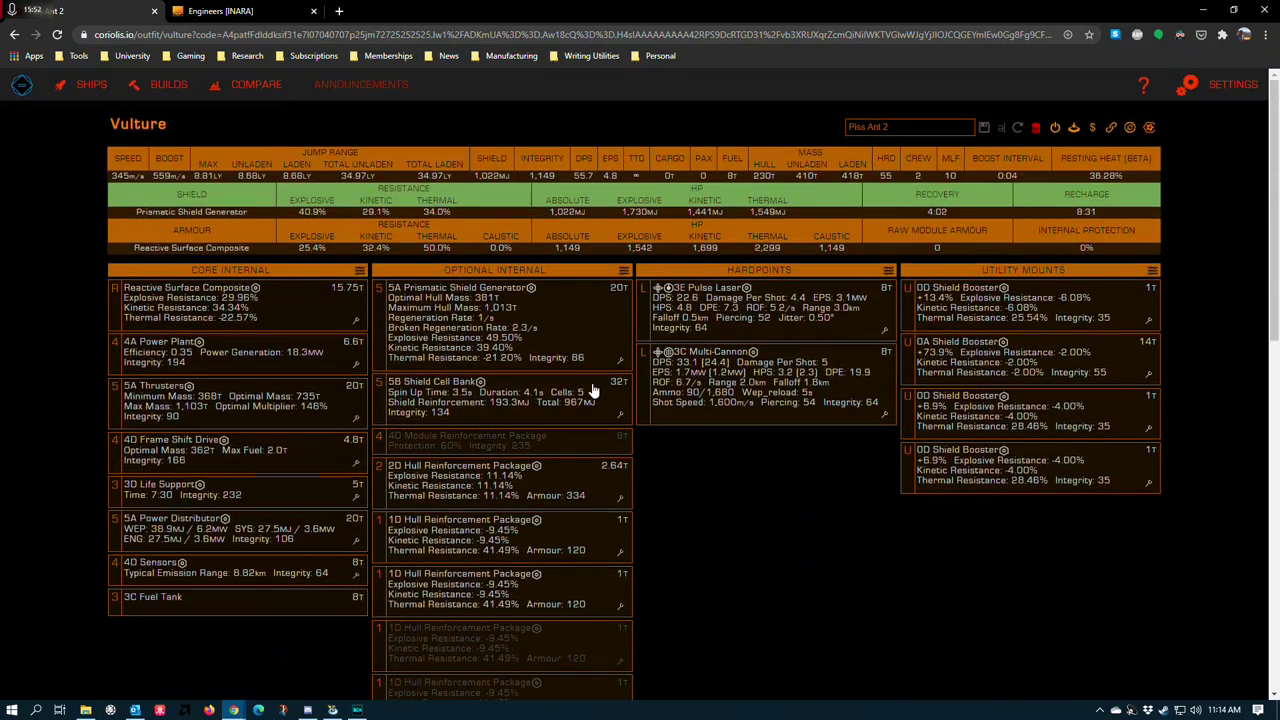
Step: Examine the Rapid charge grade 3 blueprint details on the 5B Shield Cell Bank
{"action": "scroll", "coordinate": [610, 320], "scroll_direction": "down", "scroll_amount": 2}
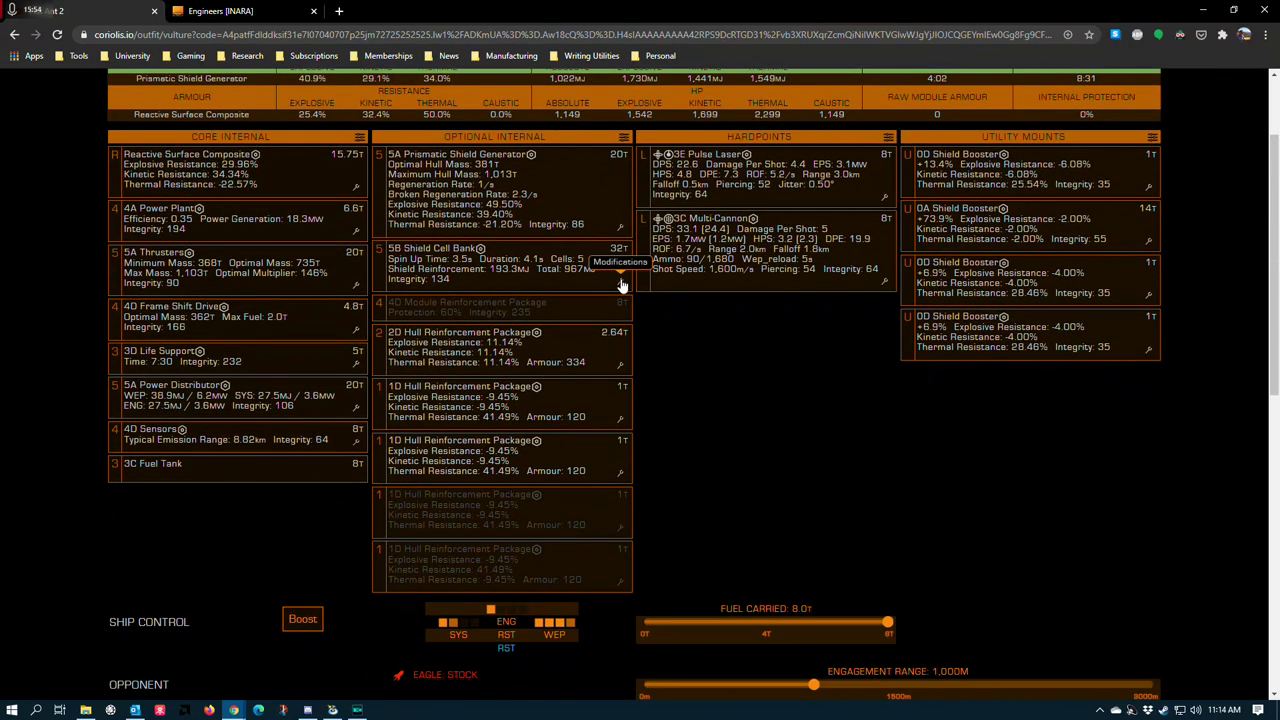
{"action": "left_click", "coordinate": [621, 285]}
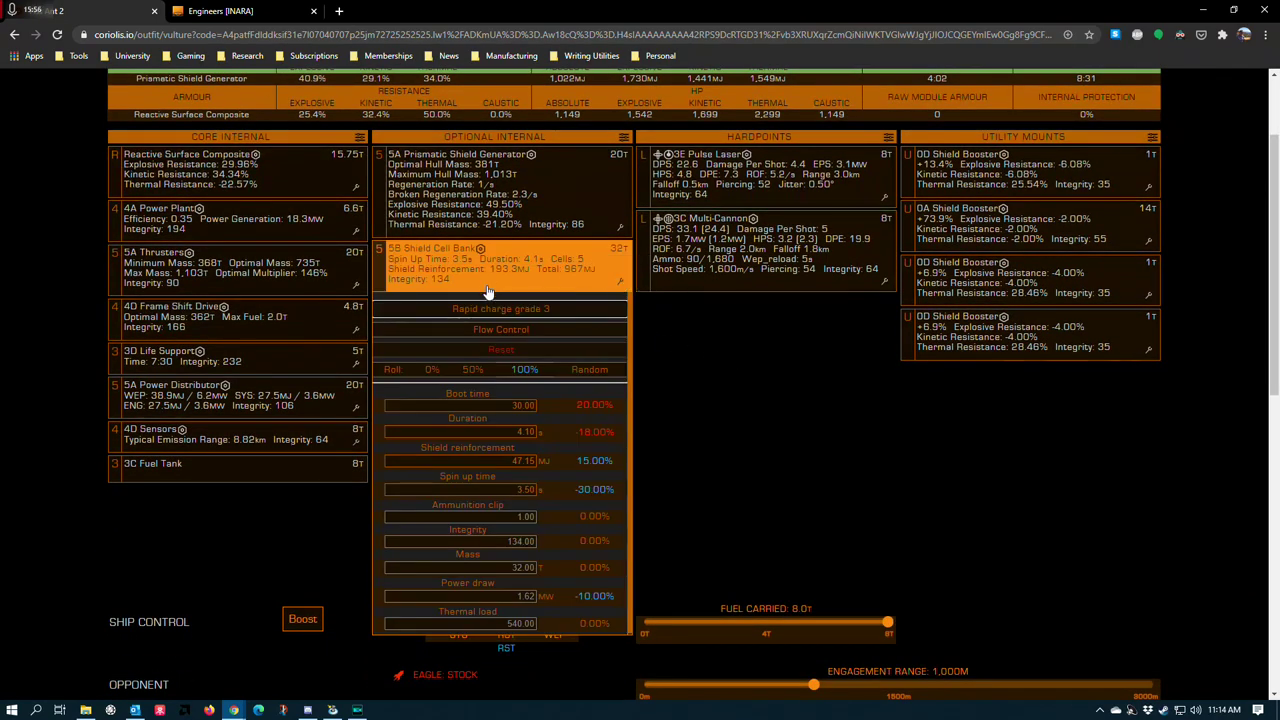
{"action": "mouse_move", "coordinate": [480, 312]}
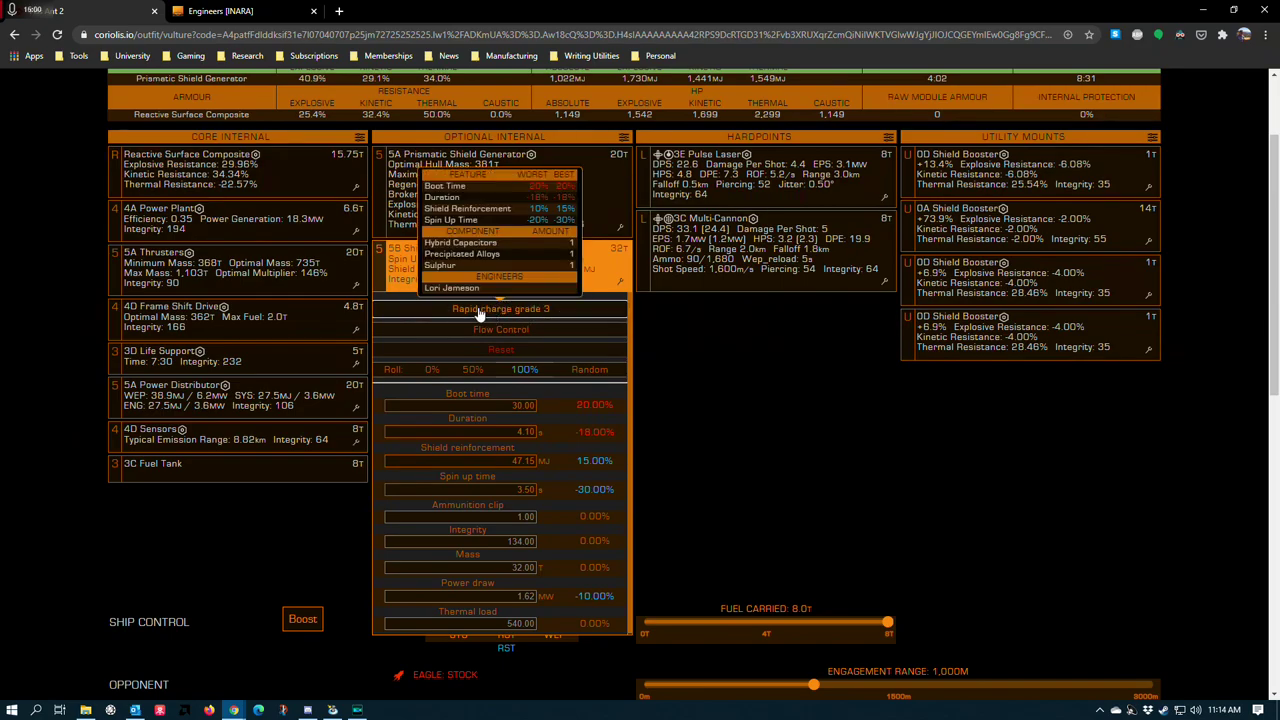
{"action": "left_click", "coordinate": [712, 326]}
{"action": "scroll", "coordinate": [662, 480], "scroll_direction": "up", "scroll_amount": 2}
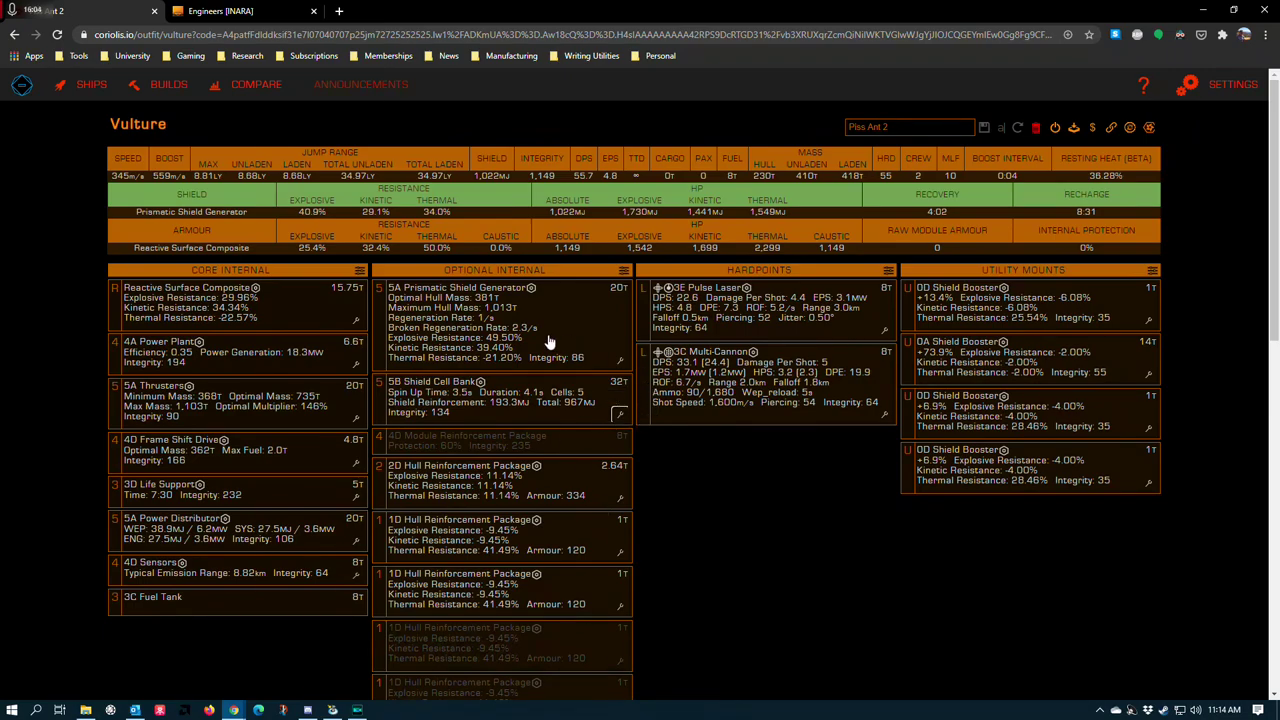
Step: Check the Flow Control effect on the 5B Shield Cell Bank and view the other available experimental effects
{"action": "left_click", "coordinate": [618, 414]}
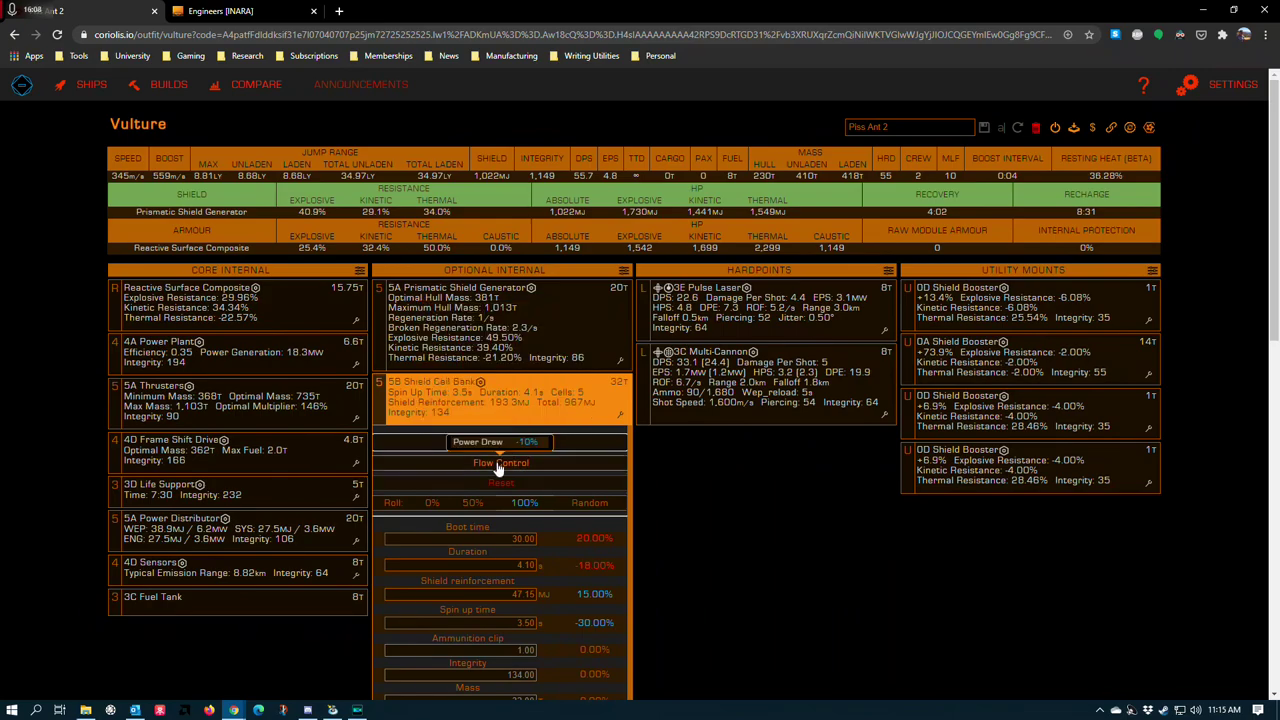
{"action": "mouse_move", "coordinate": [502, 452]}
{"action": "left_click", "coordinate": [500, 464]}
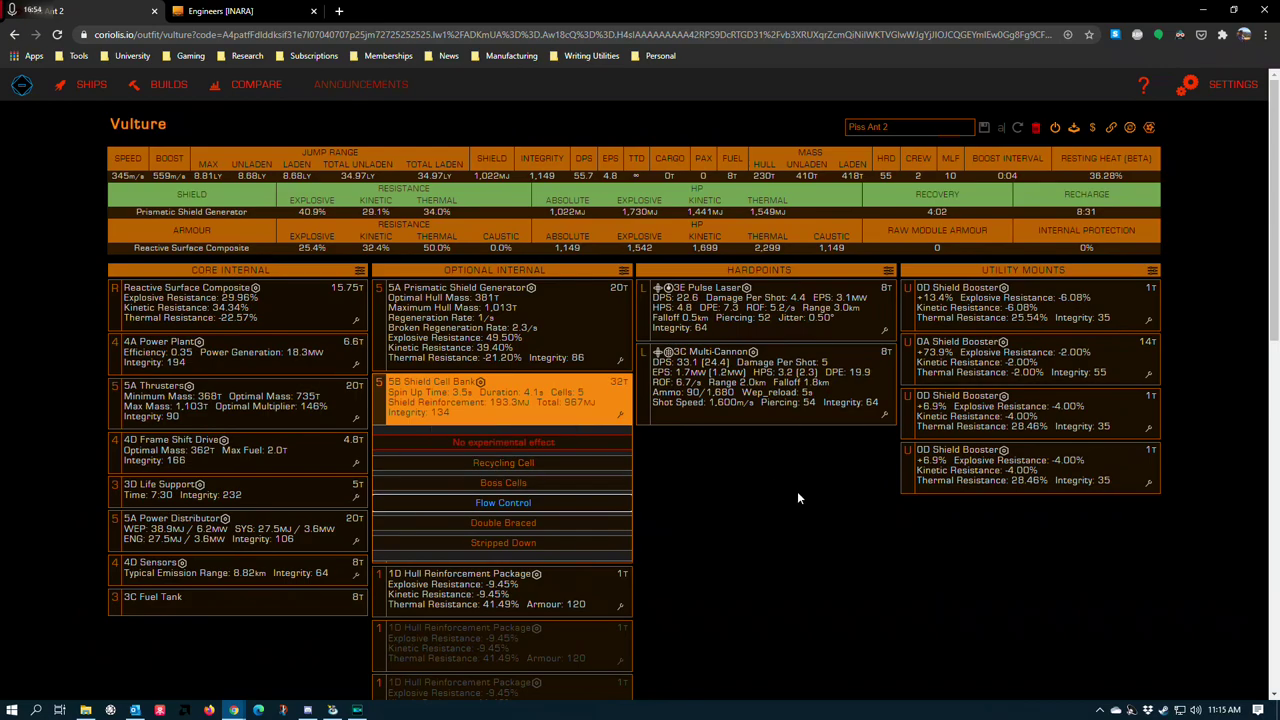
{"action": "left_click", "coordinate": [725, 508]}
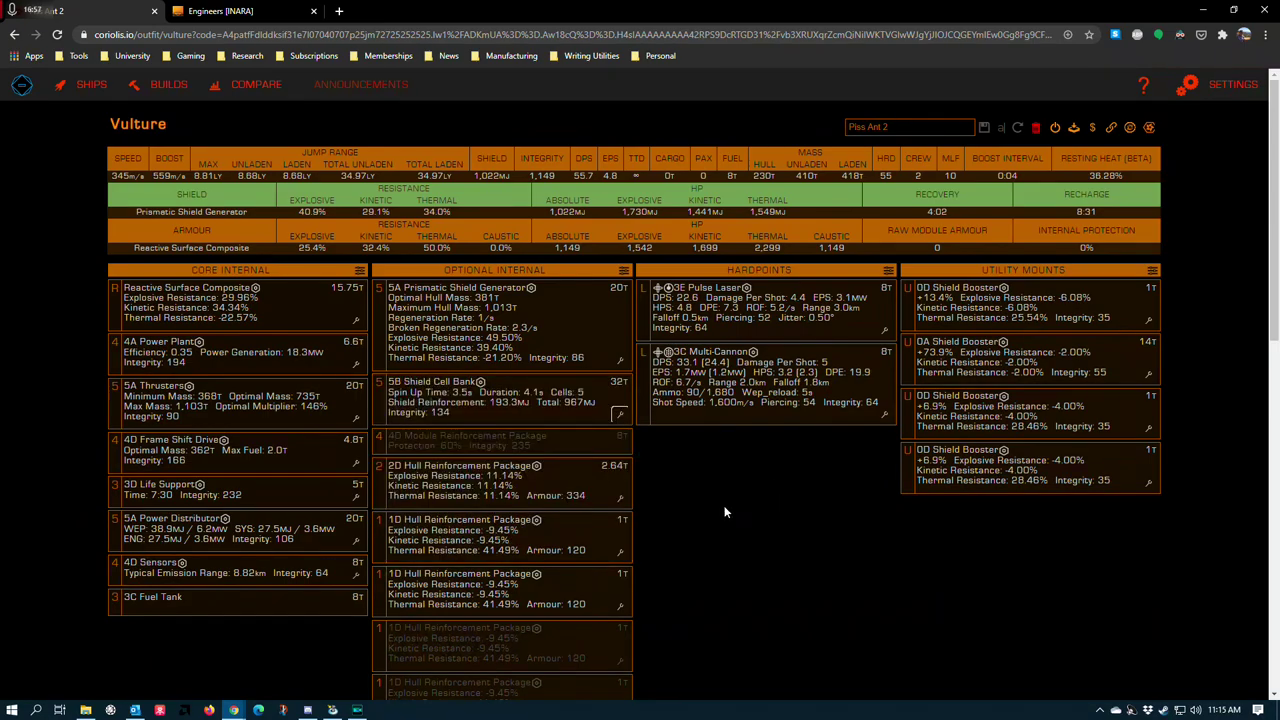
Step: Compare the Boss Cells effect with Flow Control on the 5B Shield Cell Bank, keeping Flow Control
{"action": "left_click", "coordinate": [620, 412]}
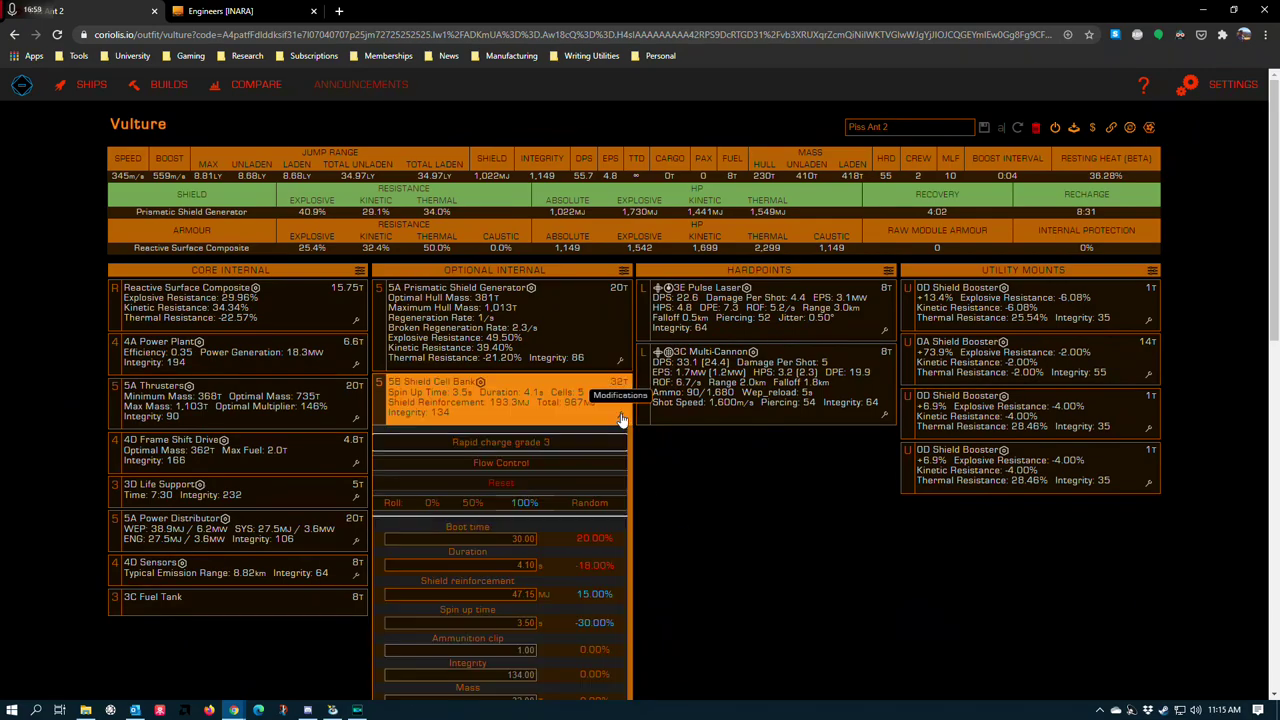
{"action": "left_click", "coordinate": [500, 464]}
{"action": "left_click", "coordinate": [528, 502]}
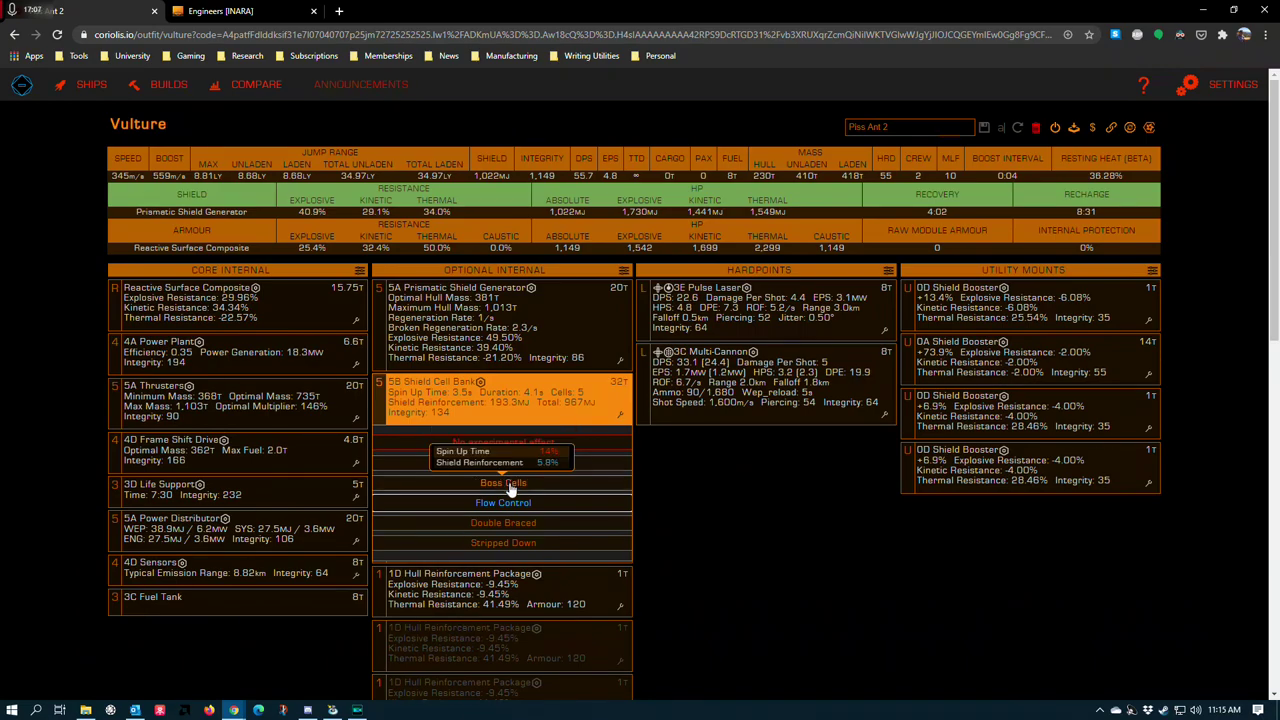
{"action": "left_click", "coordinate": [713, 517]}
Step: Look over the utility-mount Shield Boosters and the ship's summary stats
{"action": "scroll", "coordinate": [713, 517], "scroll_direction": "down", "scroll_amount": 3}
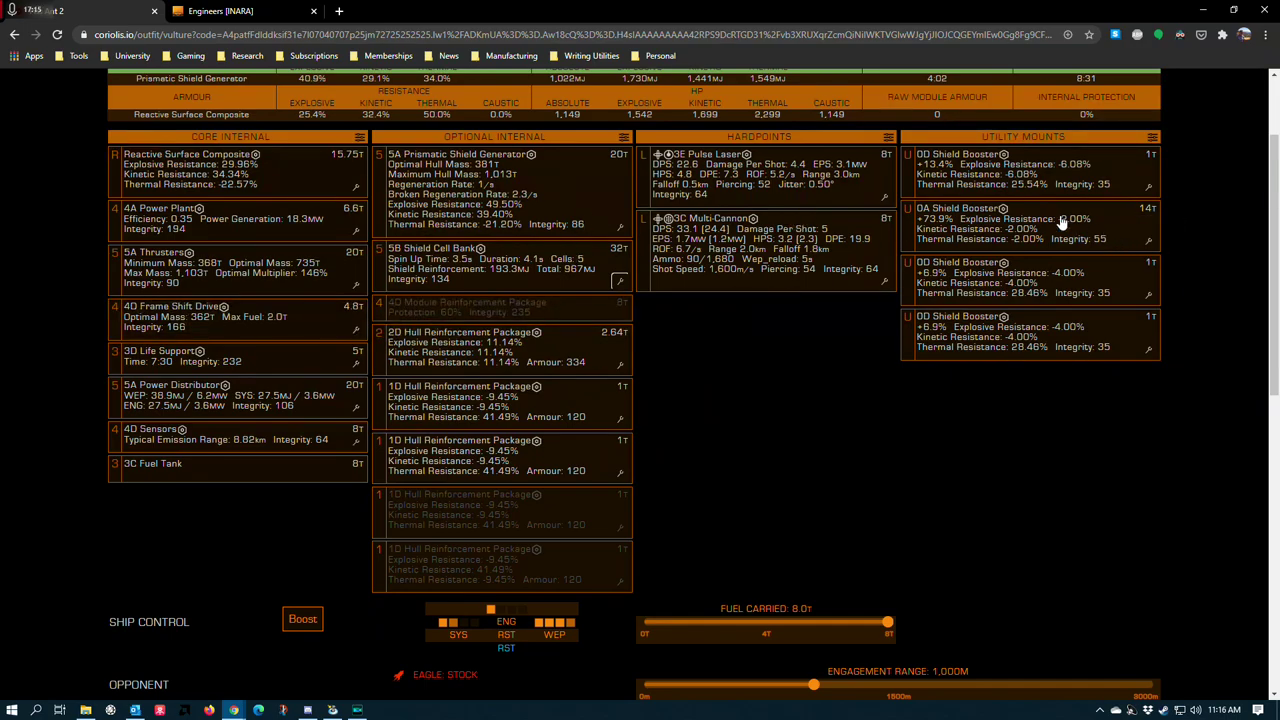
{"action": "scroll", "coordinate": [473, 155], "scroll_direction": "up", "scroll_amount": 3}
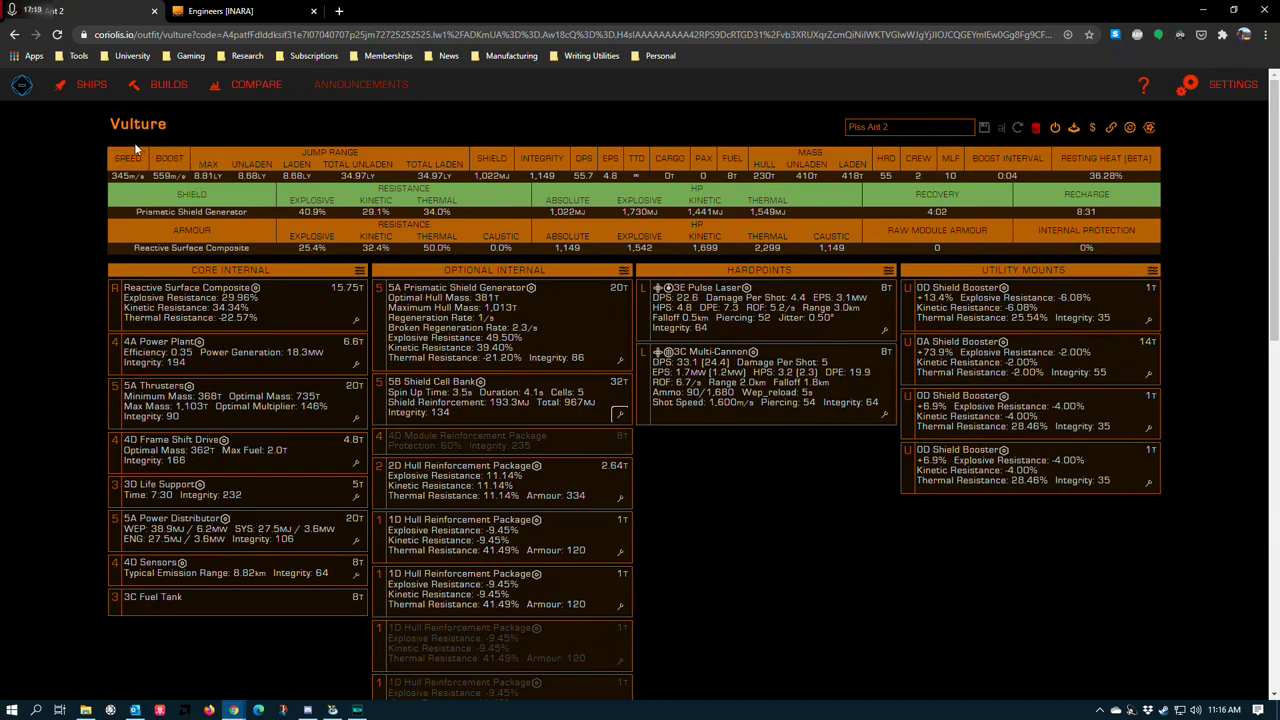
{"action": "scroll", "coordinate": [406, 448], "scroll_direction": "down", "scroll_amount": 3}
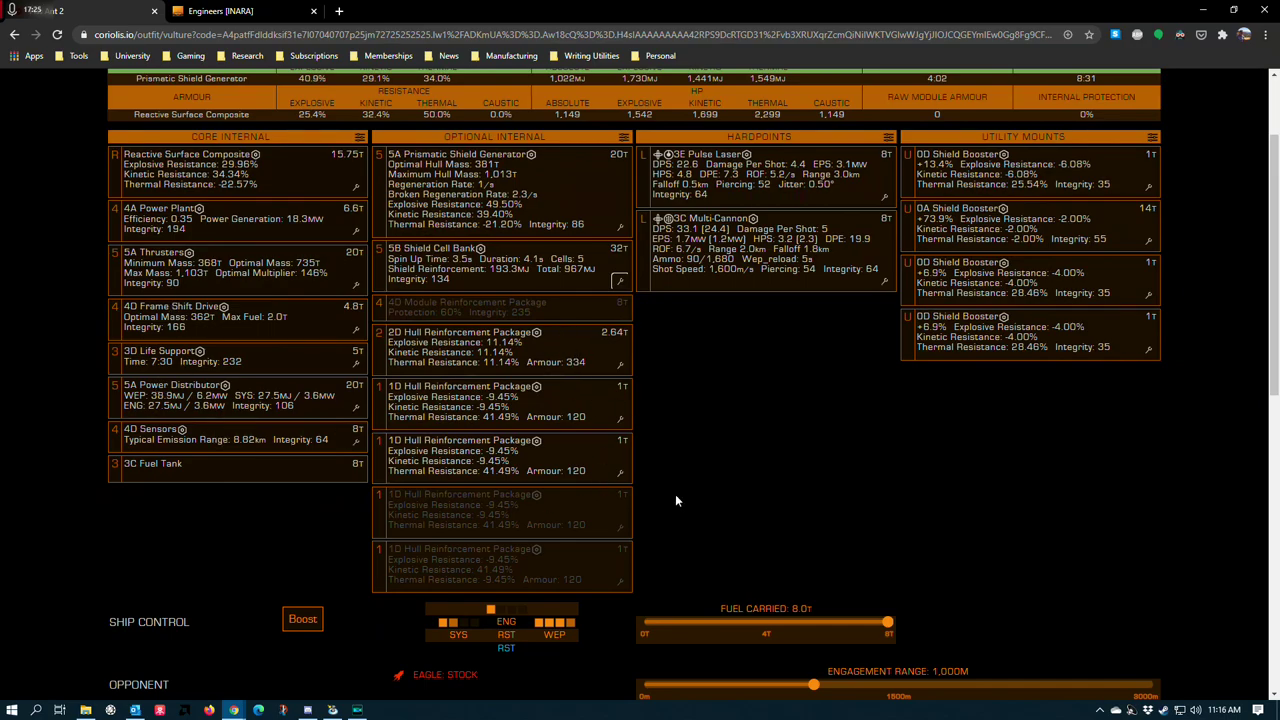
Step: View the module options available for the last class 1 Hull Reinforcement Package slot
{"action": "scroll", "coordinate": [685, 510], "scroll_direction": "up", "scroll_amount": 3}
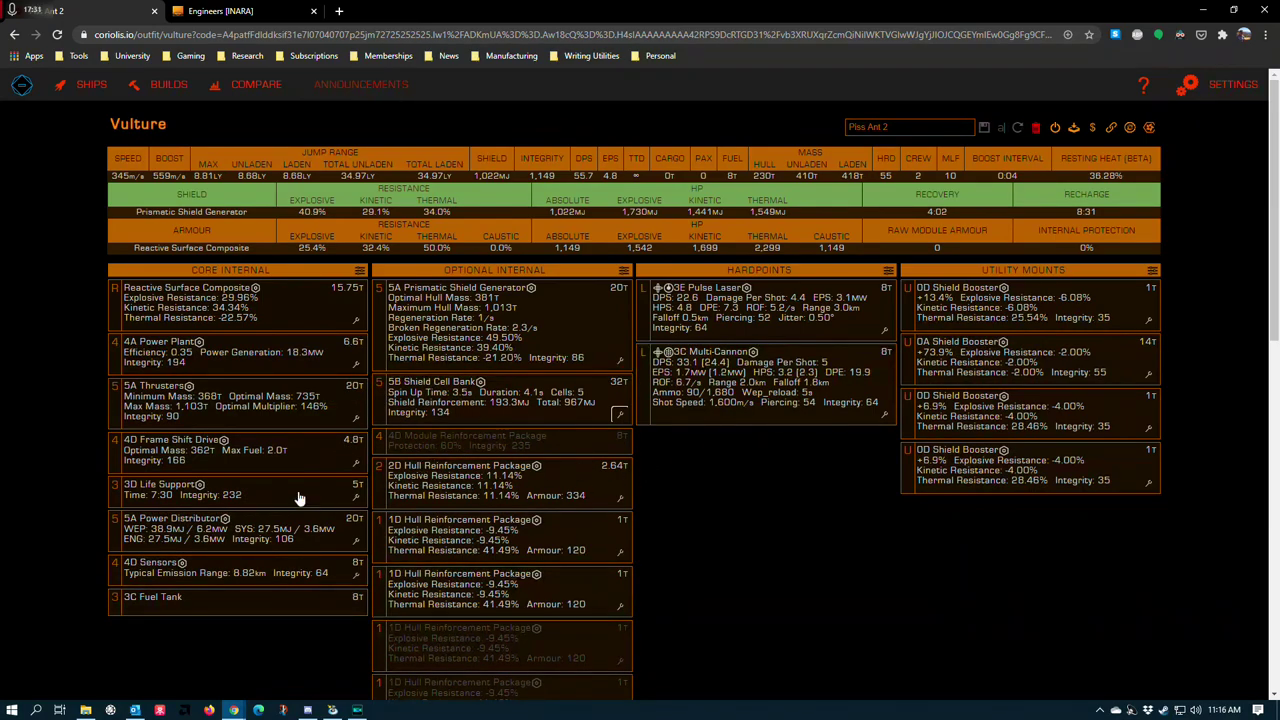
{"action": "scroll", "coordinate": [600, 420], "scroll_direction": "down", "scroll_amount": 2}
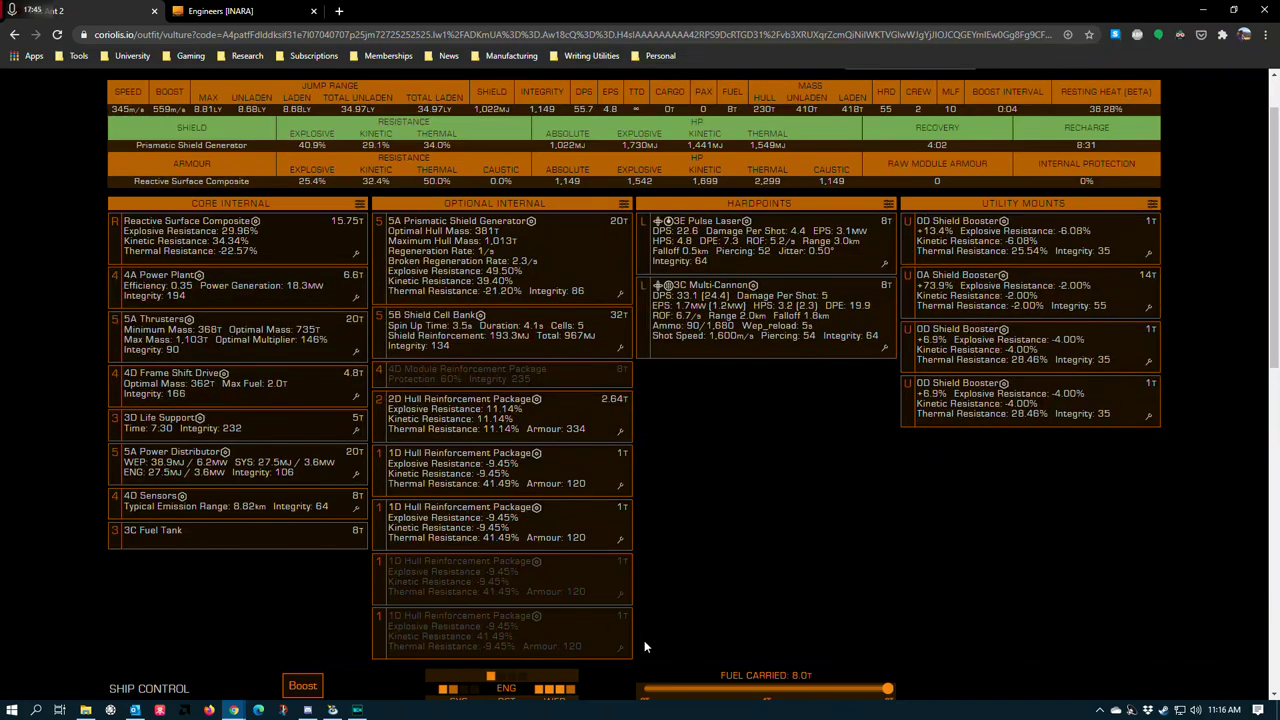
{"action": "left_click", "coordinate": [578, 640]}
{"action": "scroll", "coordinate": [641, 638], "scroll_direction": "down", "scroll_amount": 3}
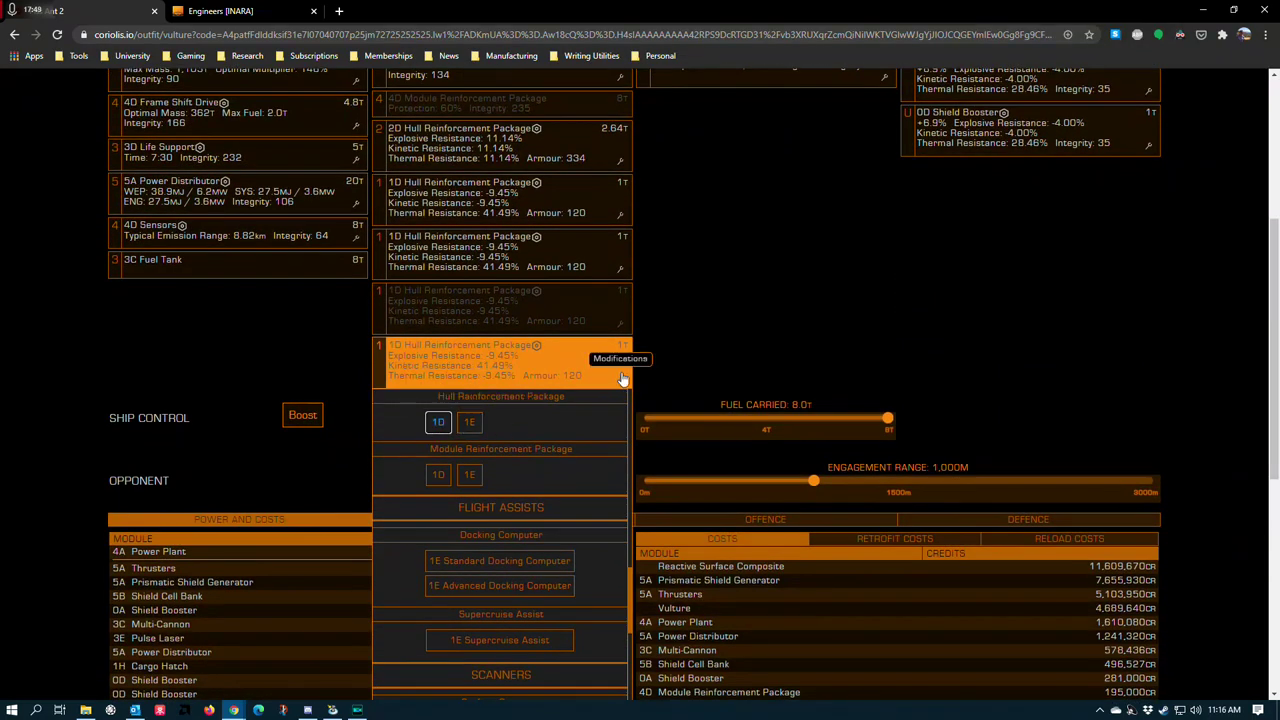
{"action": "left_click", "coordinate": [471, 425]}
Step: Examine the Heavy duty grade 4 blueprint details on the 2D Hull Reinforcement Package
{"action": "scroll", "coordinate": [683, 348], "scroll_direction": "up", "scroll_amount": 2}
{"action": "scroll", "coordinate": [620, 290], "scroll_direction": "up", "scroll_amount": 1}
{"action": "left_click", "coordinate": [620, 366]}
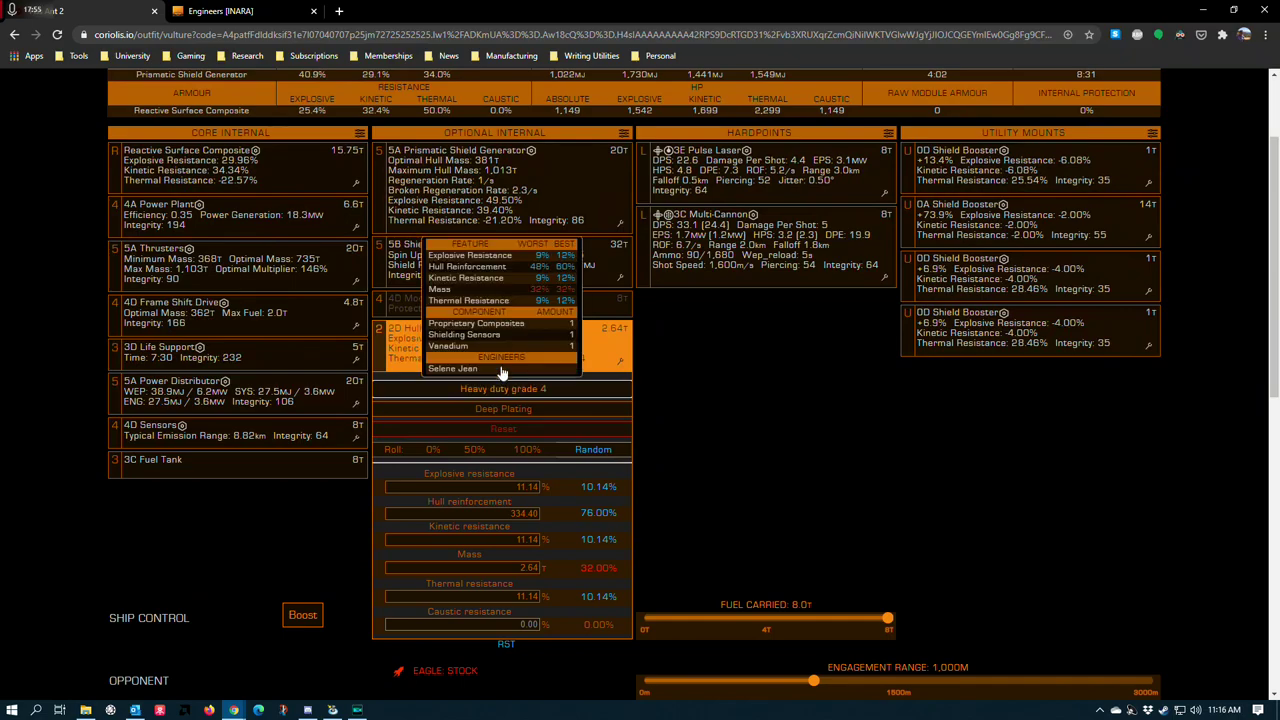
{"action": "scroll", "coordinate": [600, 200], "scroll_direction": "up", "scroll_amount": 2}
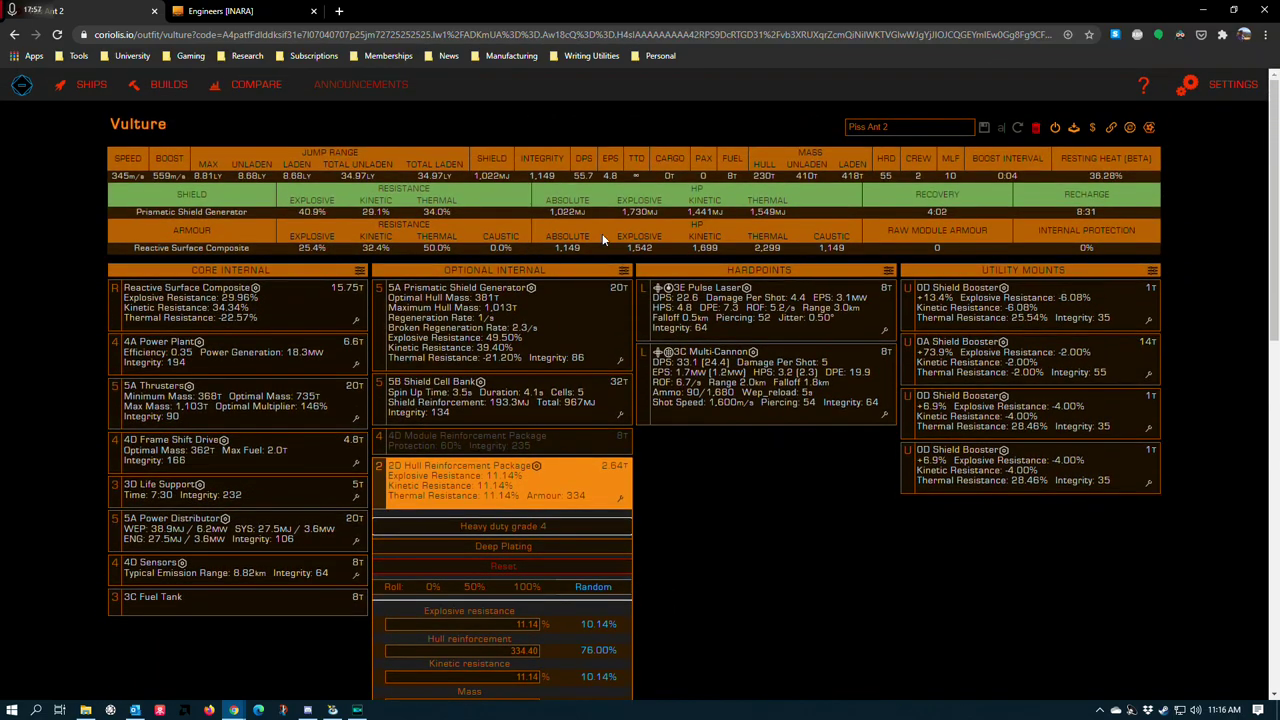
{"action": "left_click", "coordinate": [711, 463]}
Step: Check the engineering on the two powered 1D Hull Reinforcement Packages
{"action": "scroll", "coordinate": [711, 463], "scroll_direction": "down", "scroll_amount": 2}
{"action": "left_click", "coordinate": [618, 419]}
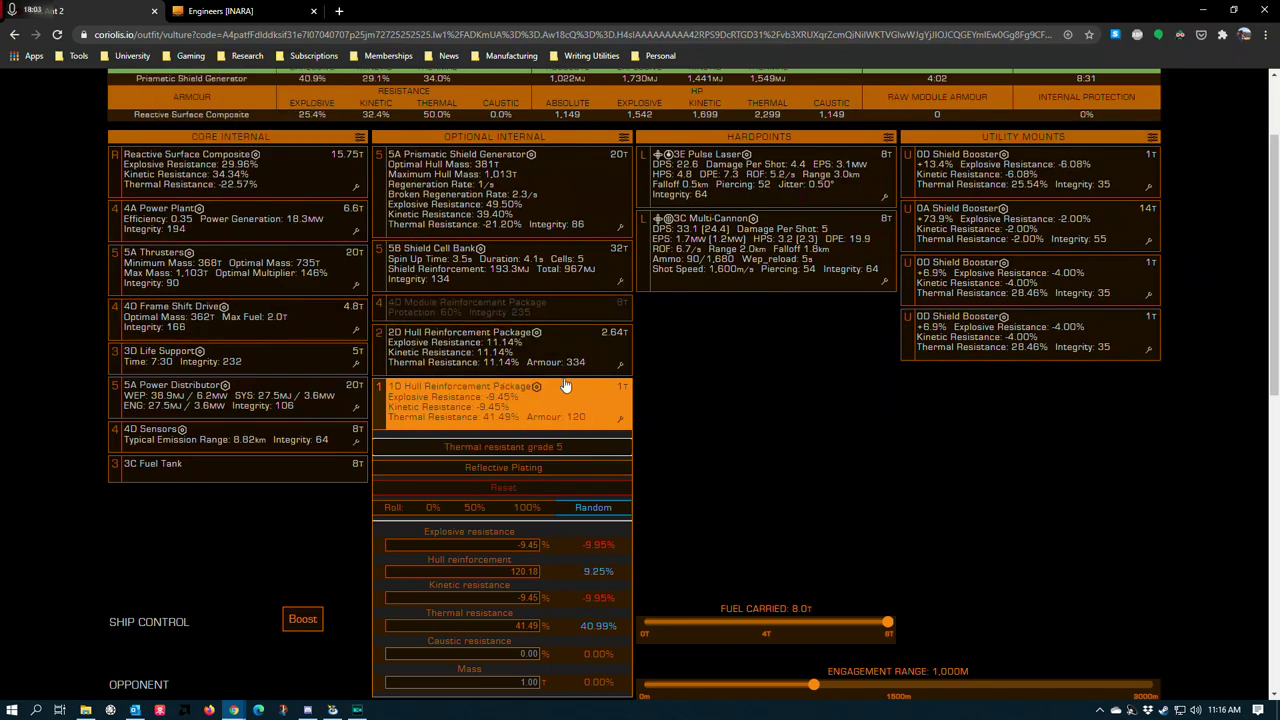
{"action": "left_click", "coordinate": [730, 447]}
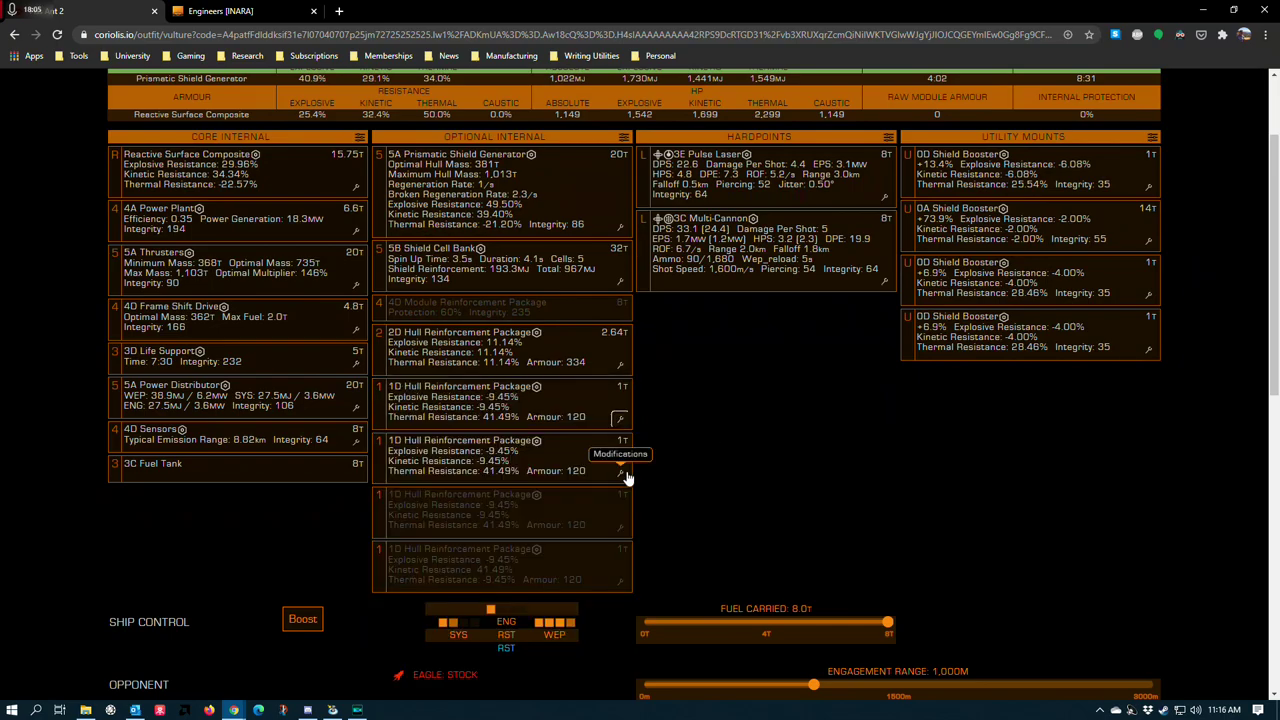
{"action": "left_click", "coordinate": [620, 471]}
{"action": "left_click", "coordinate": [772, 479]}
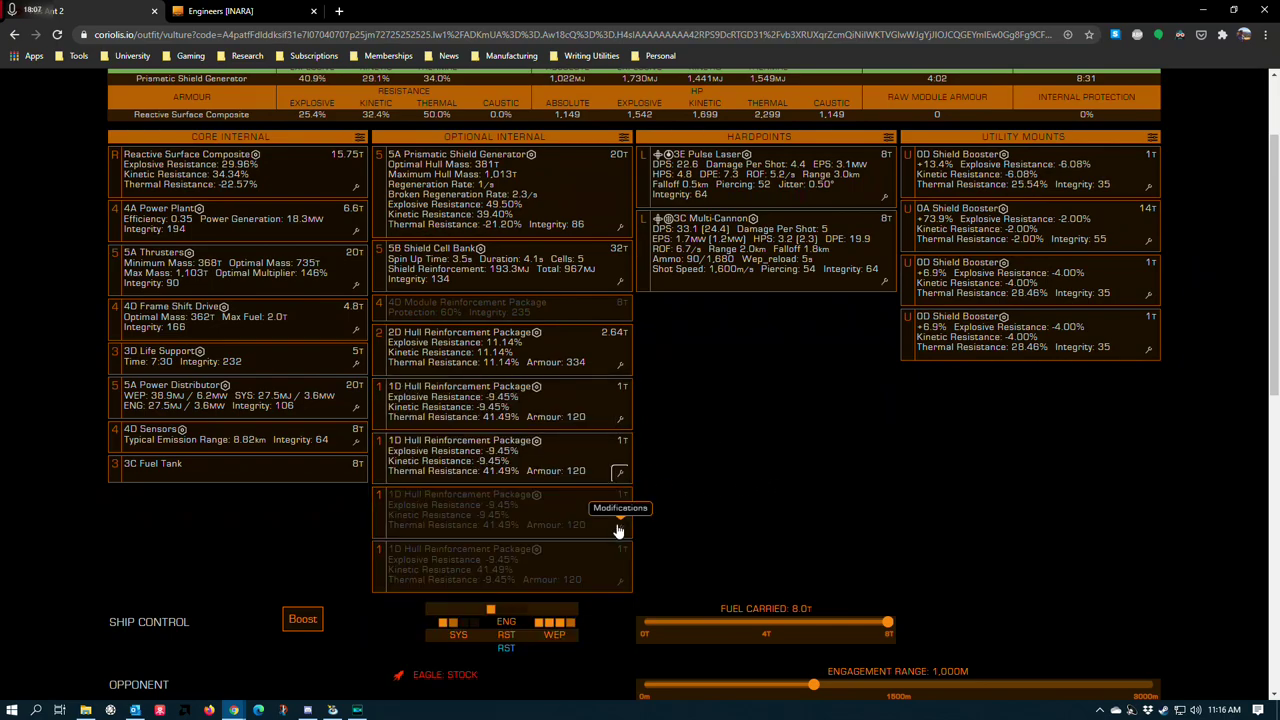
Step: Check the engineering on the two disabled 1D Hull Reinforcement Packages, including the Kinetic resistant grade 5 blueprint details
{"action": "left_click", "coordinate": [620, 526]}
{"action": "left_click", "coordinate": [668, 558]}
{"action": "left_click", "coordinate": [622, 585]}
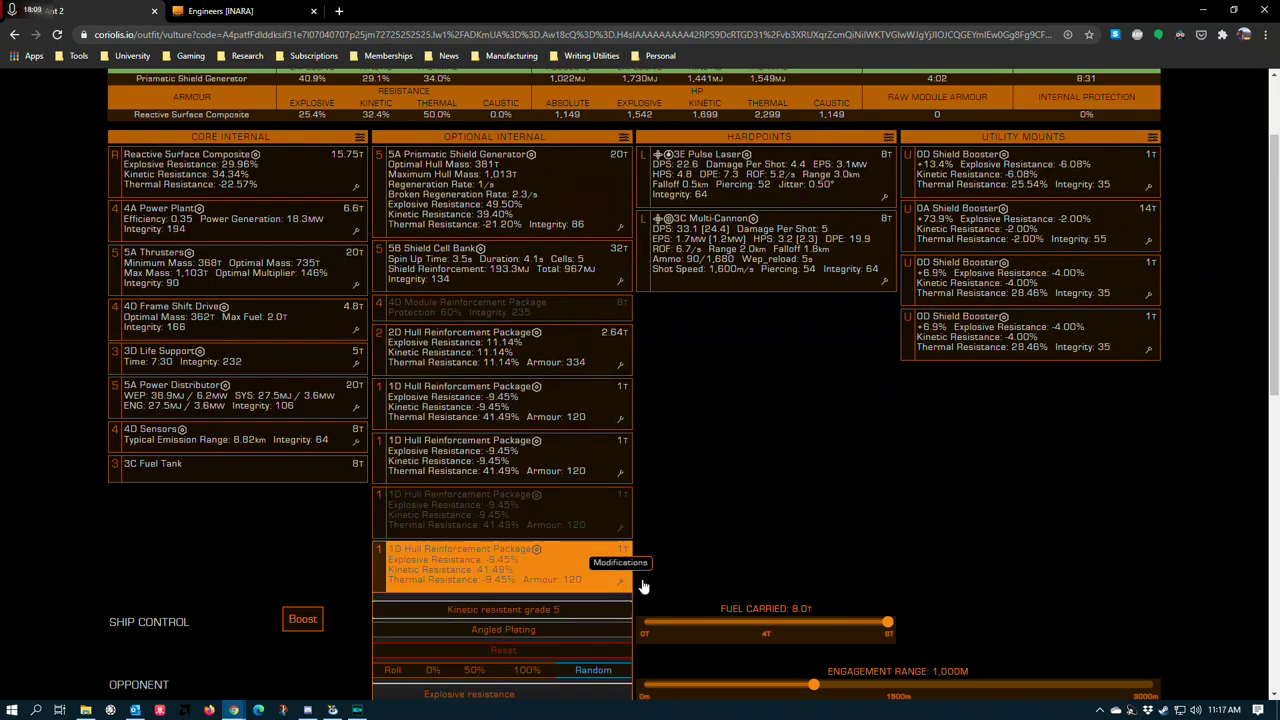
{"action": "scroll", "coordinate": [600, 560], "scroll_direction": "down", "scroll_amount": 2}
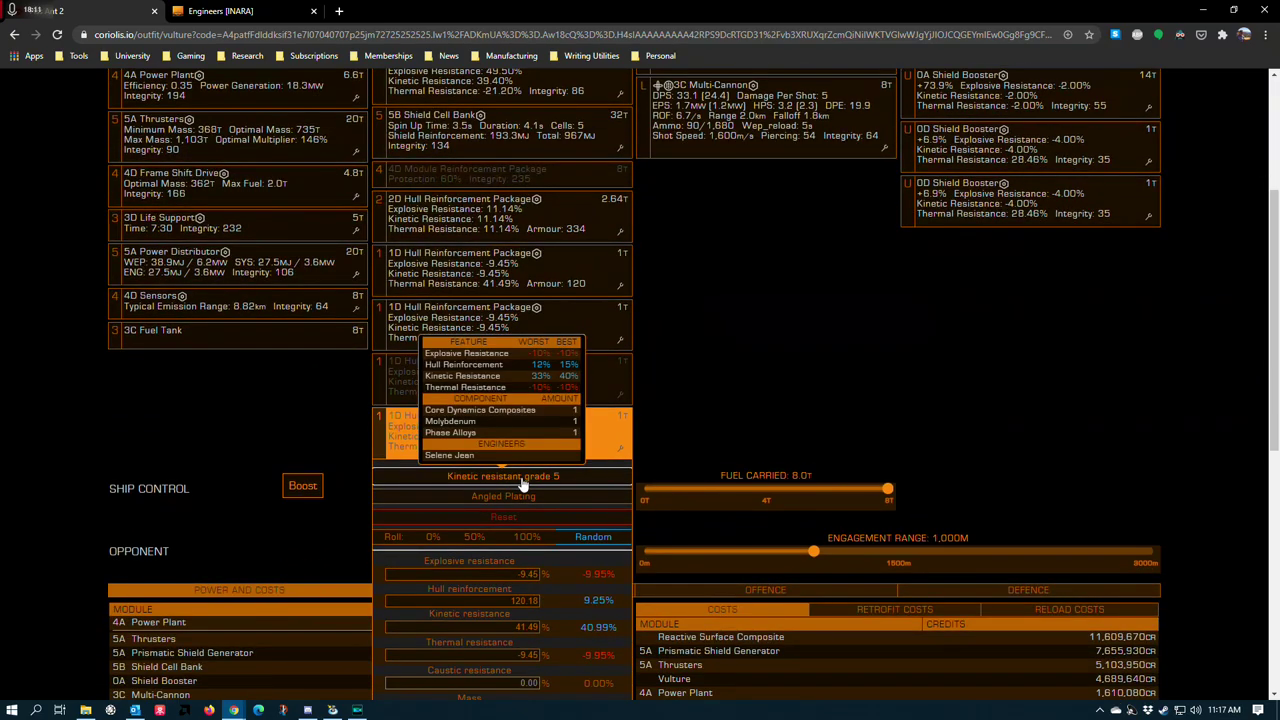
{"action": "left_click", "coordinate": [800, 430]}
Step: Compare the ship's armour and resistance summary with the fitted Hull Reinforcement Packages
{"action": "scroll", "coordinate": [815, 420], "scroll_direction": "up", "scroll_amount": 5}
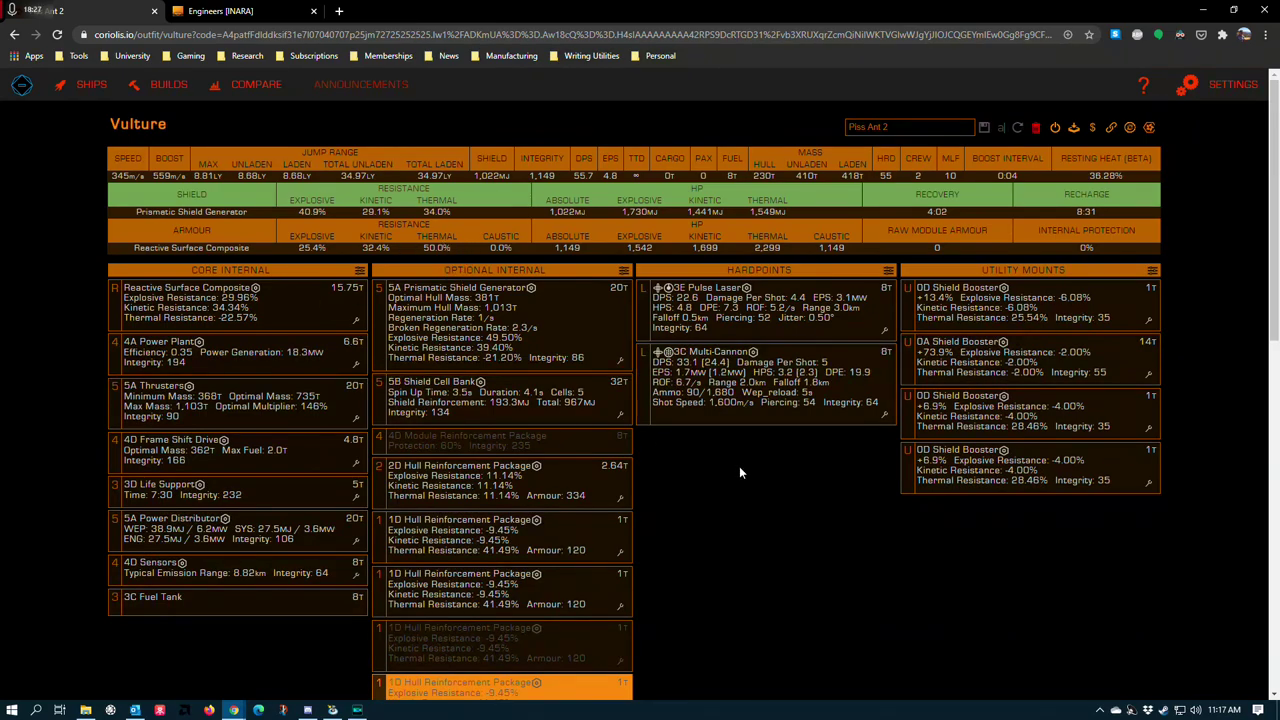
{"action": "scroll", "coordinate": [663, 343], "scroll_direction": "down", "scroll_amount": 4}
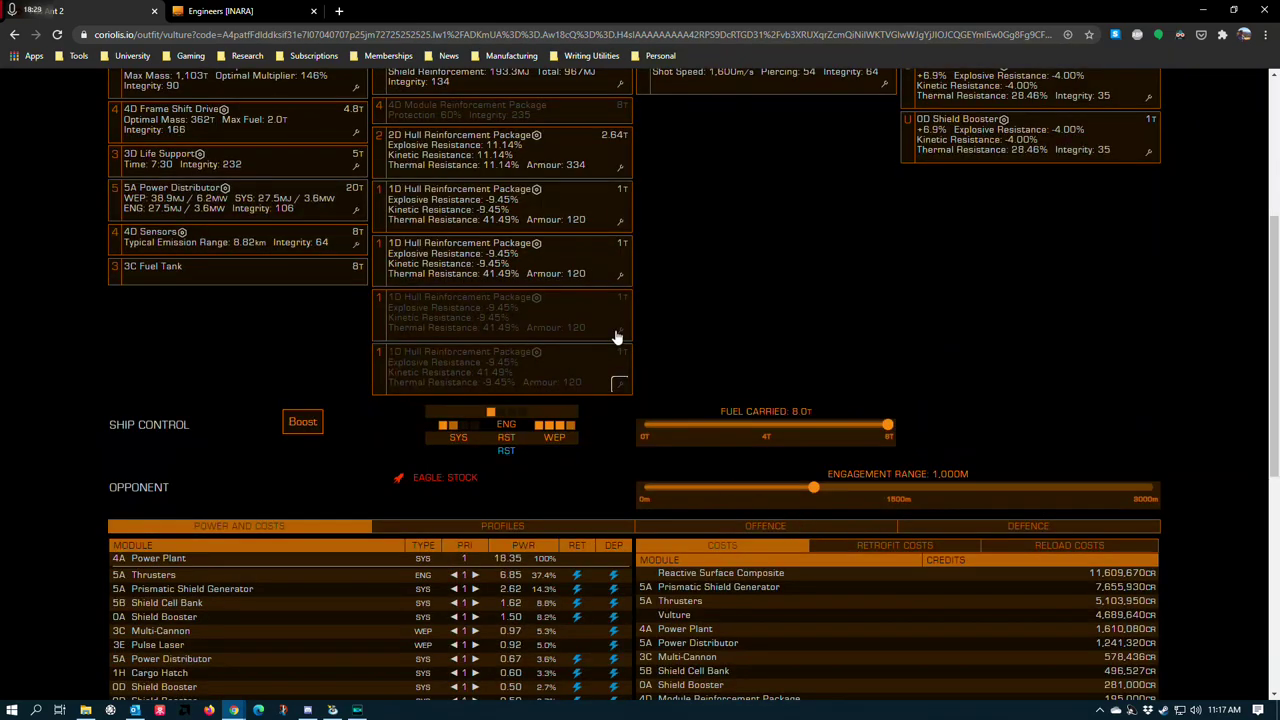
{"action": "scroll", "coordinate": [757, 377], "scroll_direction": "up", "scroll_amount": 4}
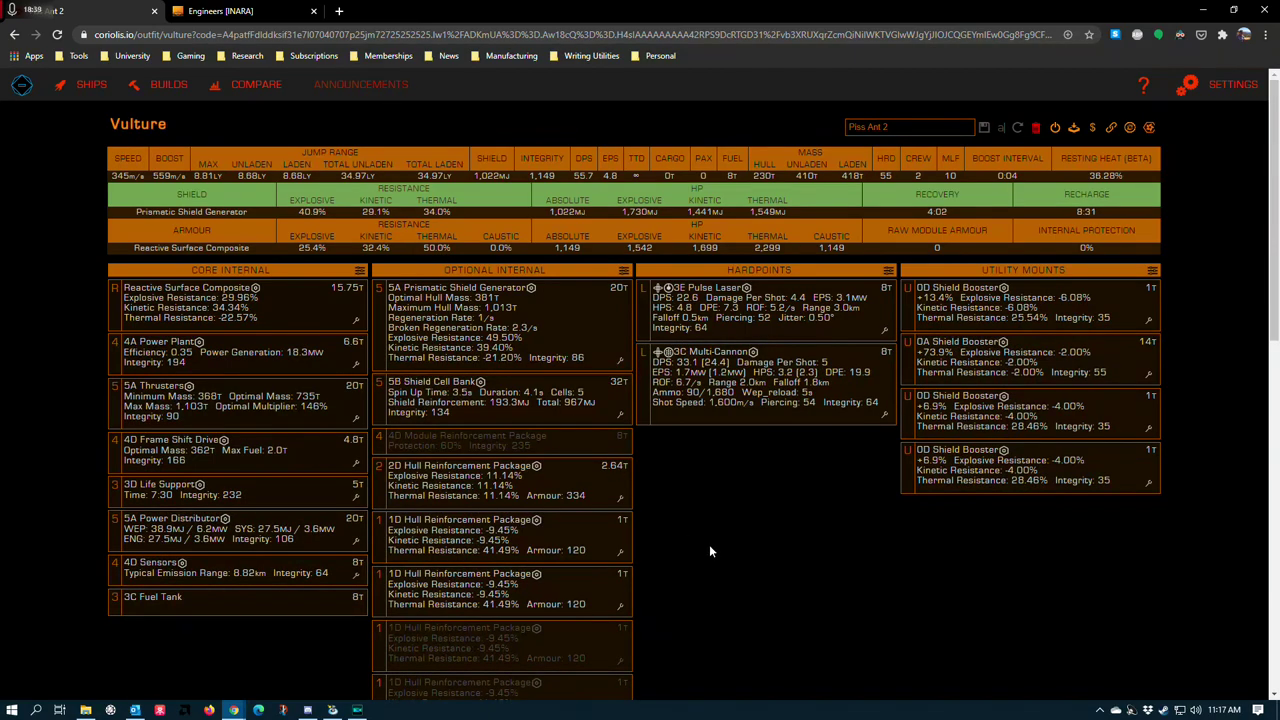
{"action": "scroll", "coordinate": [720, 555], "scroll_direction": "down", "scroll_amount": 3}
{"action": "scroll", "coordinate": [720, 509], "scroll_direction": "up", "scroll_amount": 3}
Step: Examine the Rapid fire grade 5 and Scramble spectrum engineering on the 3E Pulse Laser
{"action": "left_click", "coordinate": [885, 331]}
{"action": "left_click", "coordinate": [963, 539]}
{"action": "left_click", "coordinate": [885, 331]}
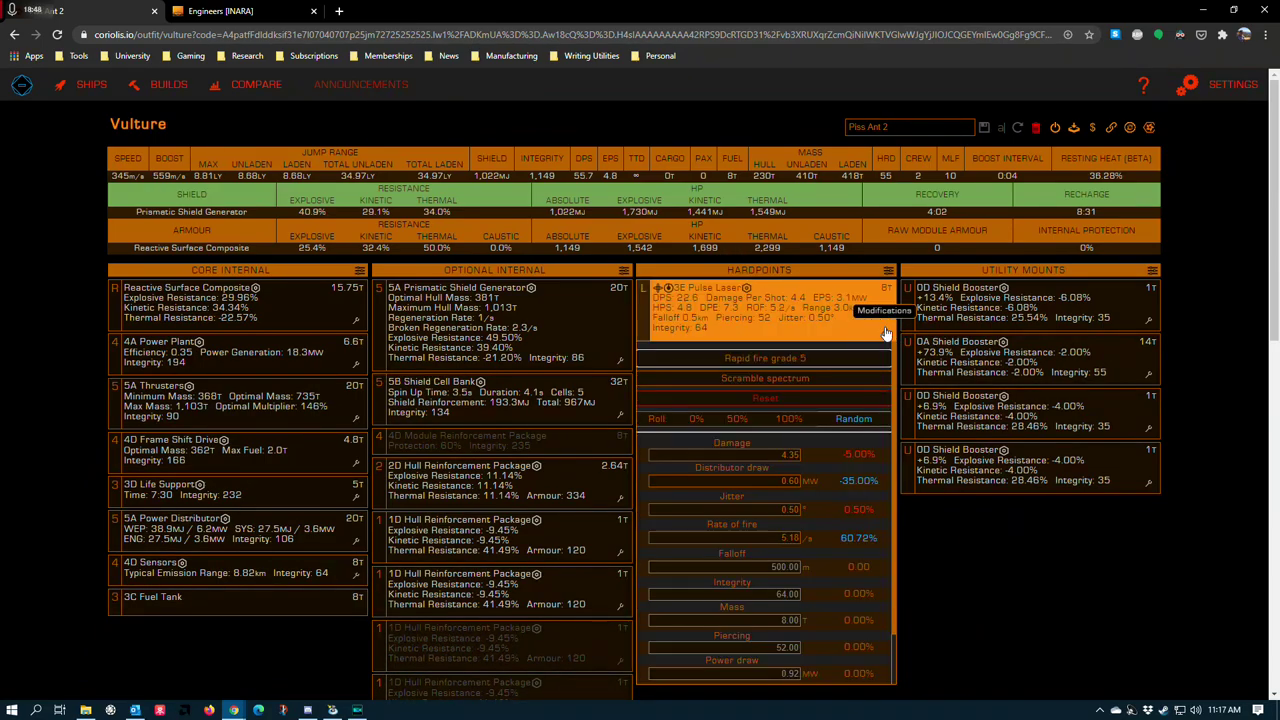
{"action": "left_click", "coordinate": [793, 362]}
{"action": "left_click", "coordinate": [750, 390]}
{"action": "left_click", "coordinate": [1002, 599]}
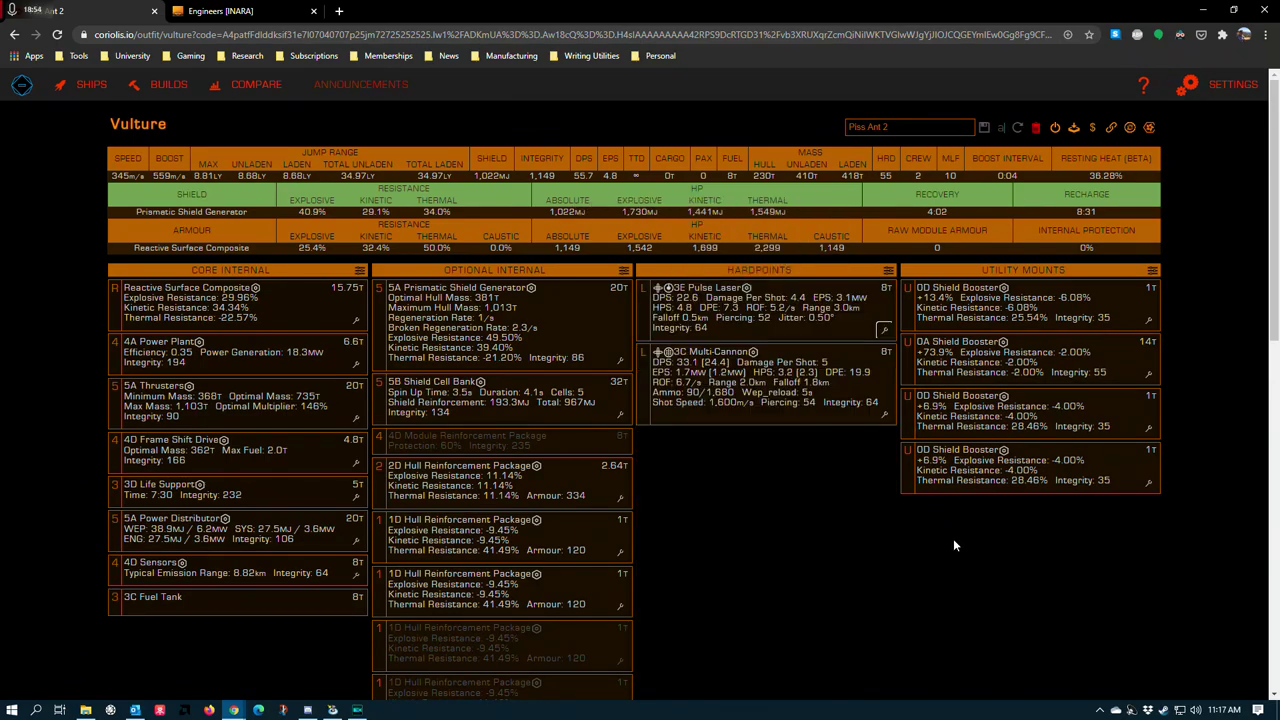
Step: Change the 3E Pulse Laser's experimental effect to Phasing sequence
{"action": "left_click", "coordinate": [885, 331]}
{"action": "left_click", "coordinate": [810, 380]}
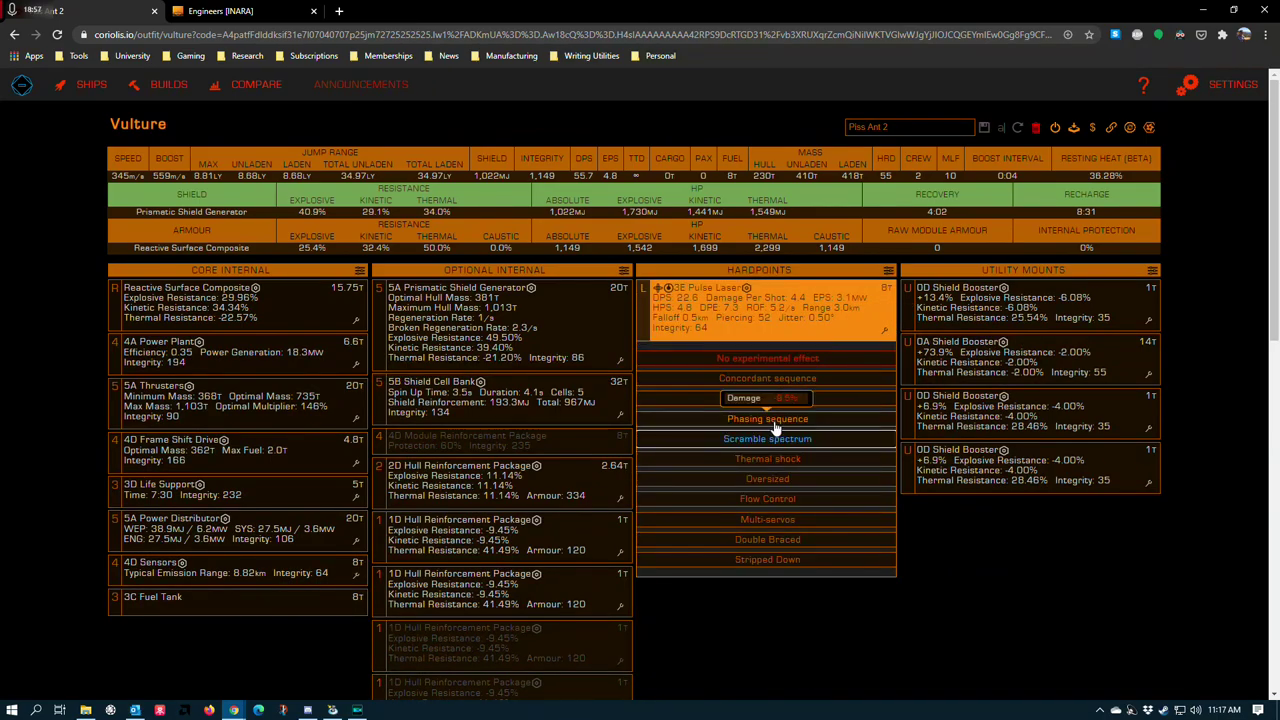
{"action": "left_click", "coordinate": [773, 421]}
{"action": "left_click", "coordinate": [1028, 571]}
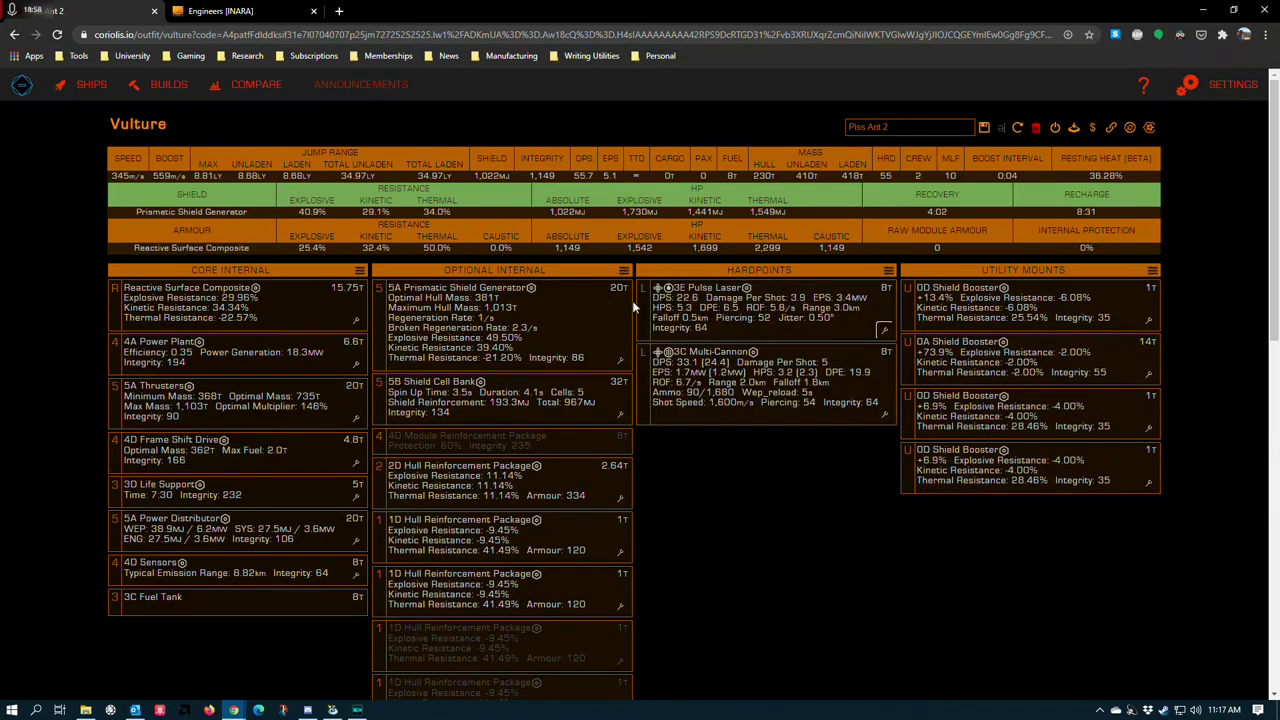
Step: Review the 3E Pulse Laser's gimballed mount, Rapid fire grade 5 blueprint and Phasing sequence effect
{"action": "left_click", "coordinate": [885, 331]}
{"action": "left_click", "coordinate": [757, 378]}
{"action": "left_click", "coordinate": [757, 378]}
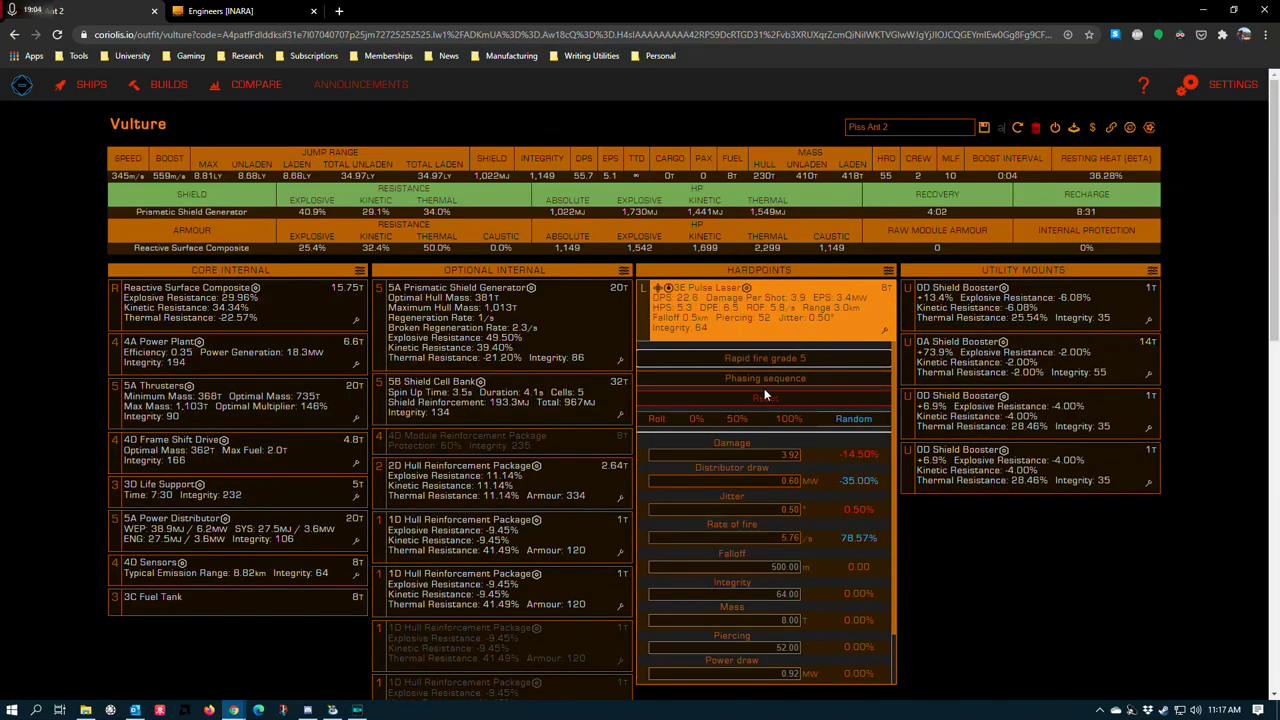
{"action": "left_click", "coordinate": [918, 533]}
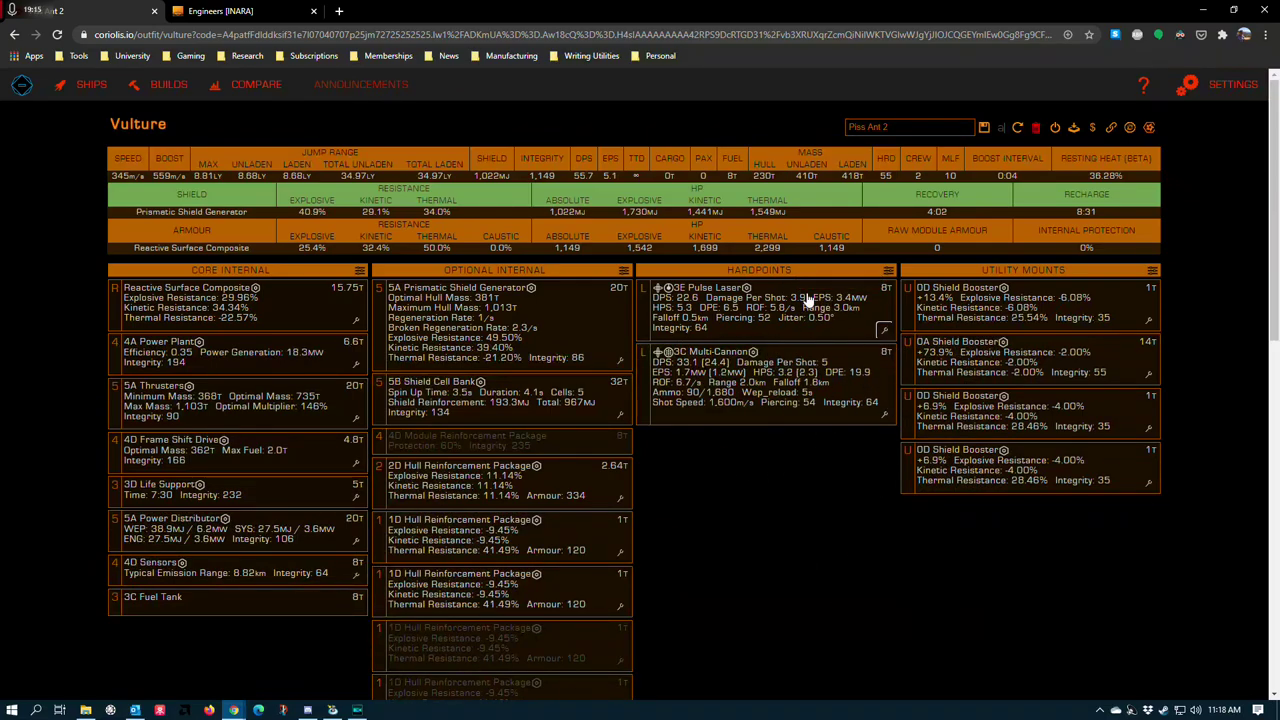
{"action": "left_click", "coordinate": [883, 330]}
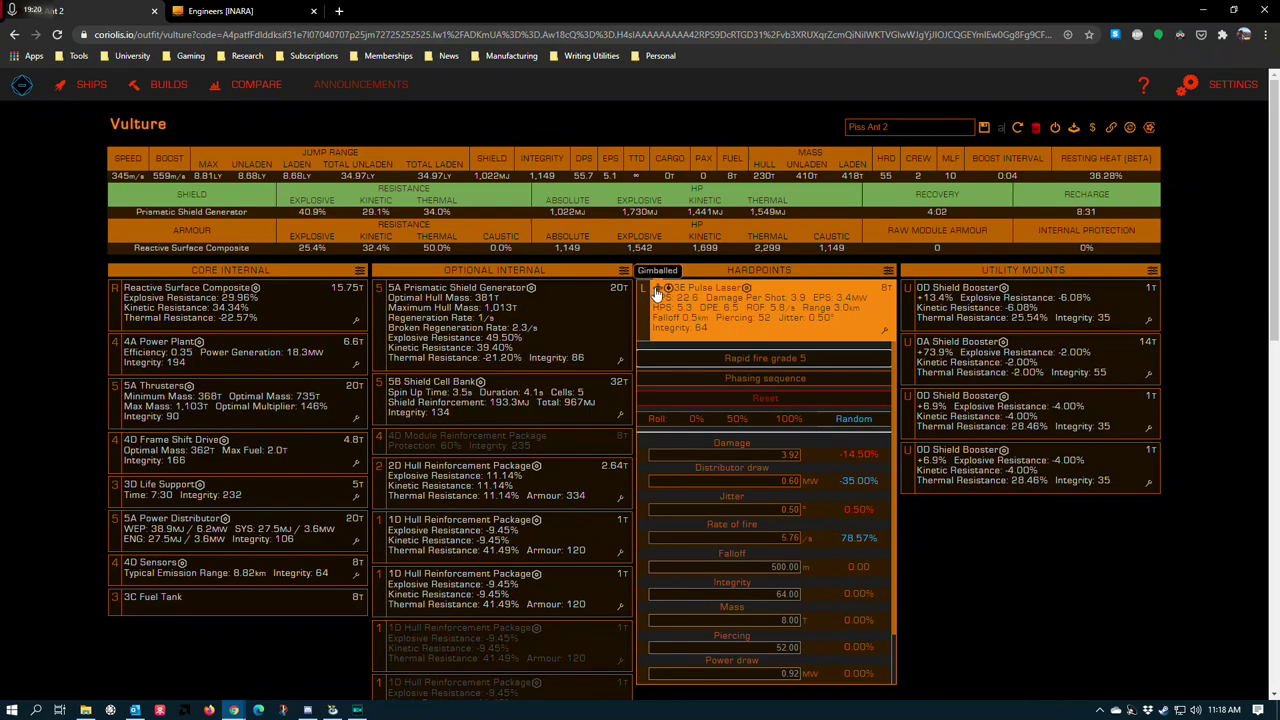
{"action": "left_click", "coordinate": [695, 371]}
{"action": "left_click", "coordinate": [815, 386]}
{"action": "left_click", "coordinate": [1023, 586]}
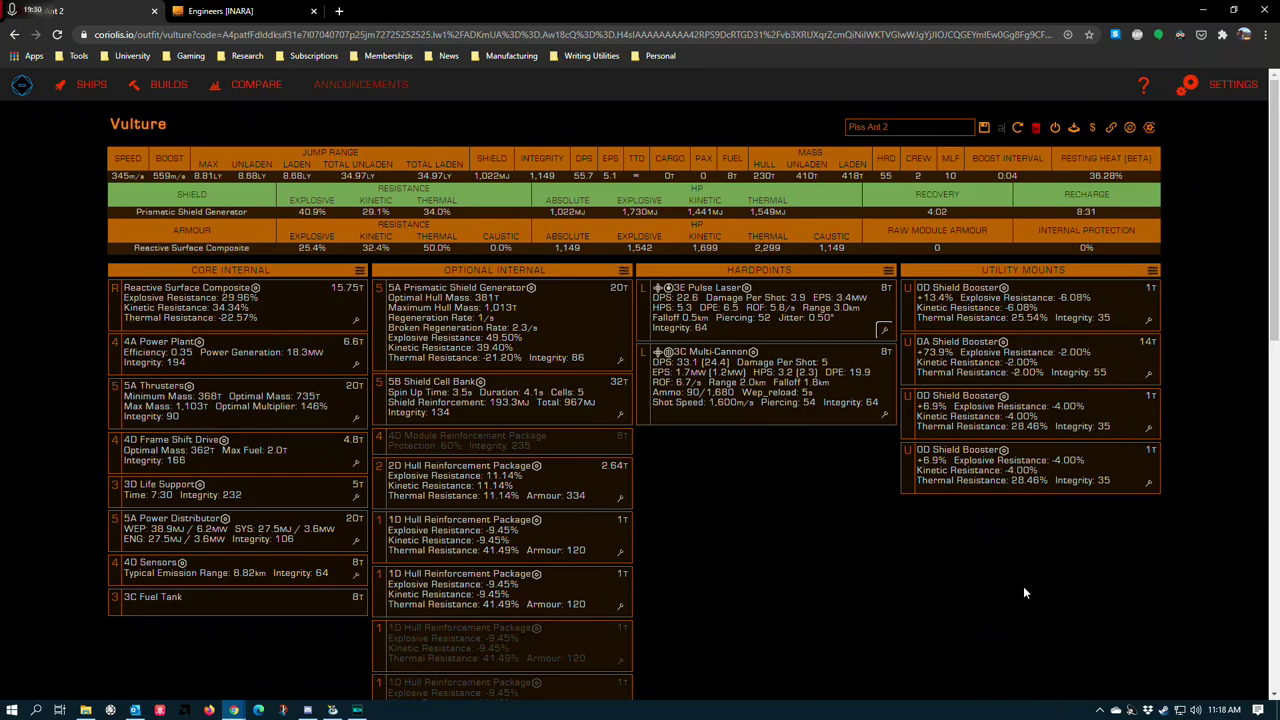
Step: Examine the Short range grade 5 blueprint and Corrosive shell effect on the 3C Multi-Cannon
{"action": "left_click", "coordinate": [880, 405]}
{"action": "left_click", "coordinate": [729, 443]}
{"action": "left_click", "coordinate": [765, 365]}
{"action": "left_click", "coordinate": [770, 450]}
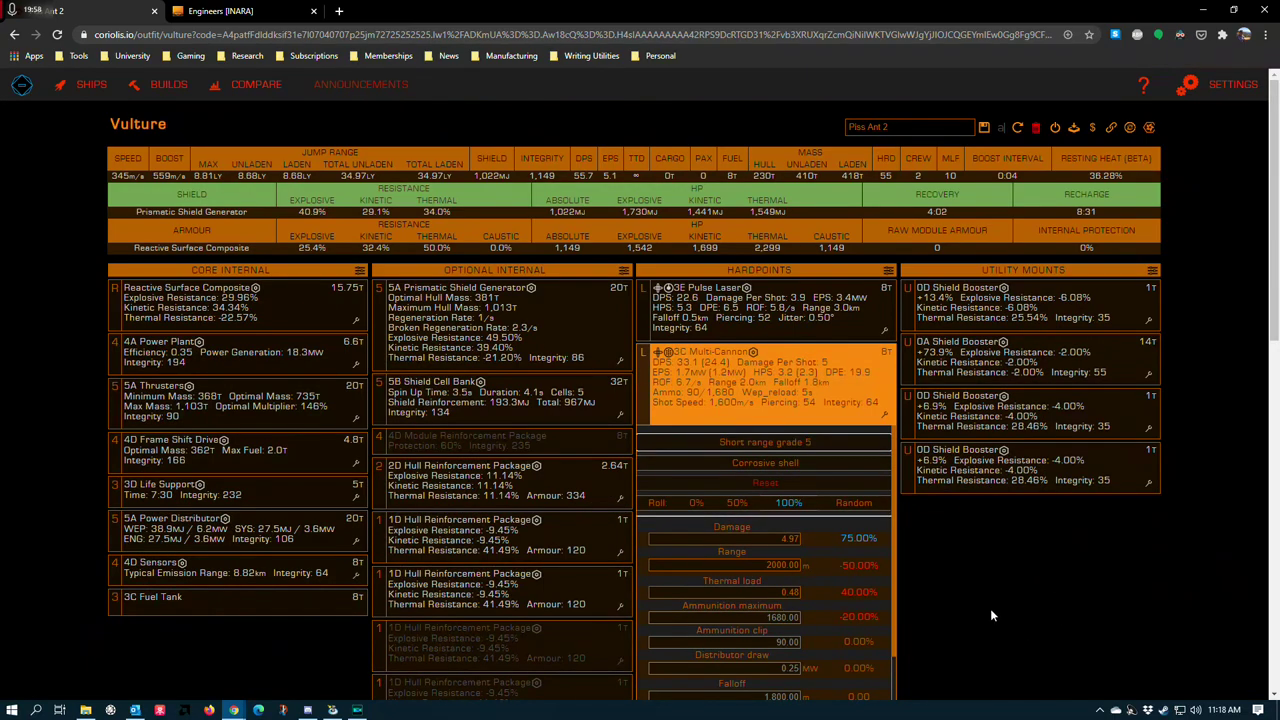
{"action": "left_click", "coordinate": [958, 560]}
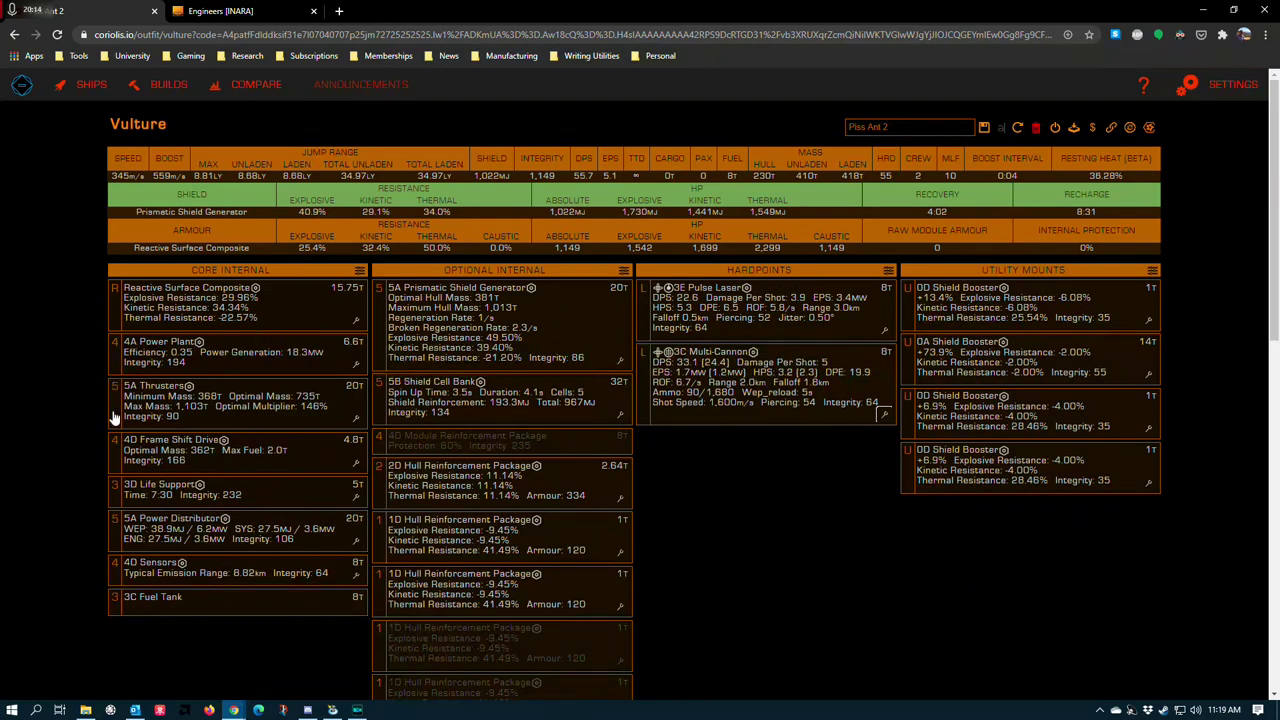
Step: Examine the Reinforced grade 5 blueprint details on the 3D Life Support
{"action": "left_click", "coordinate": [354, 495]}
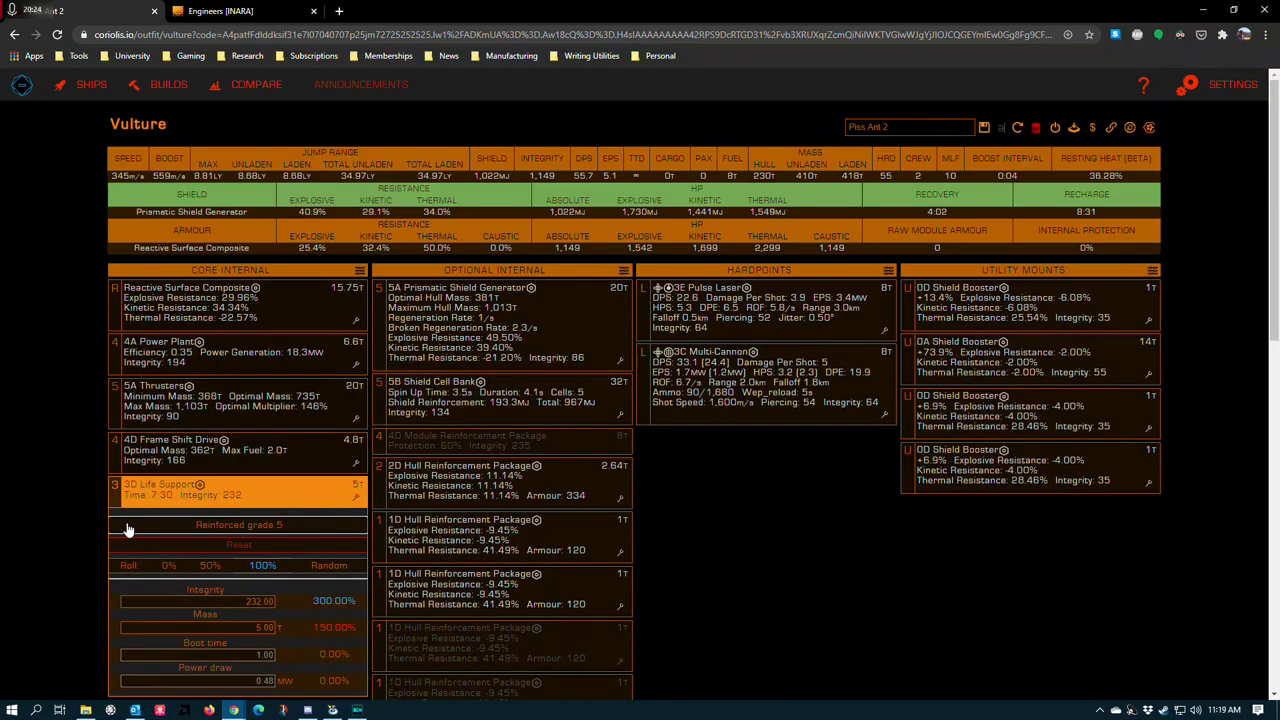
{"action": "mouse_move", "coordinate": [277, 527]}
{"action": "left_click", "coordinate": [53, 494]}
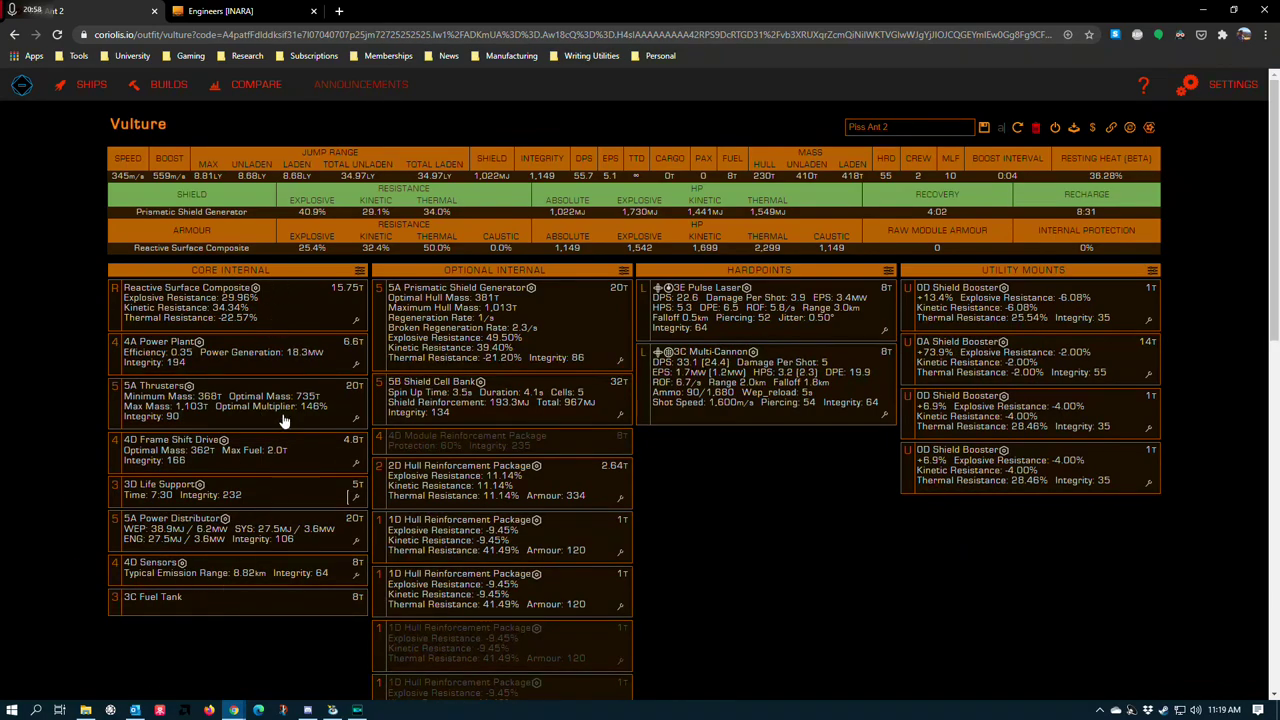
Step: Examine the Dirty grade 5 blueprint and Drag Drives engineering on the 5A Thrusters
{"action": "left_click", "coordinate": [359, 423]}
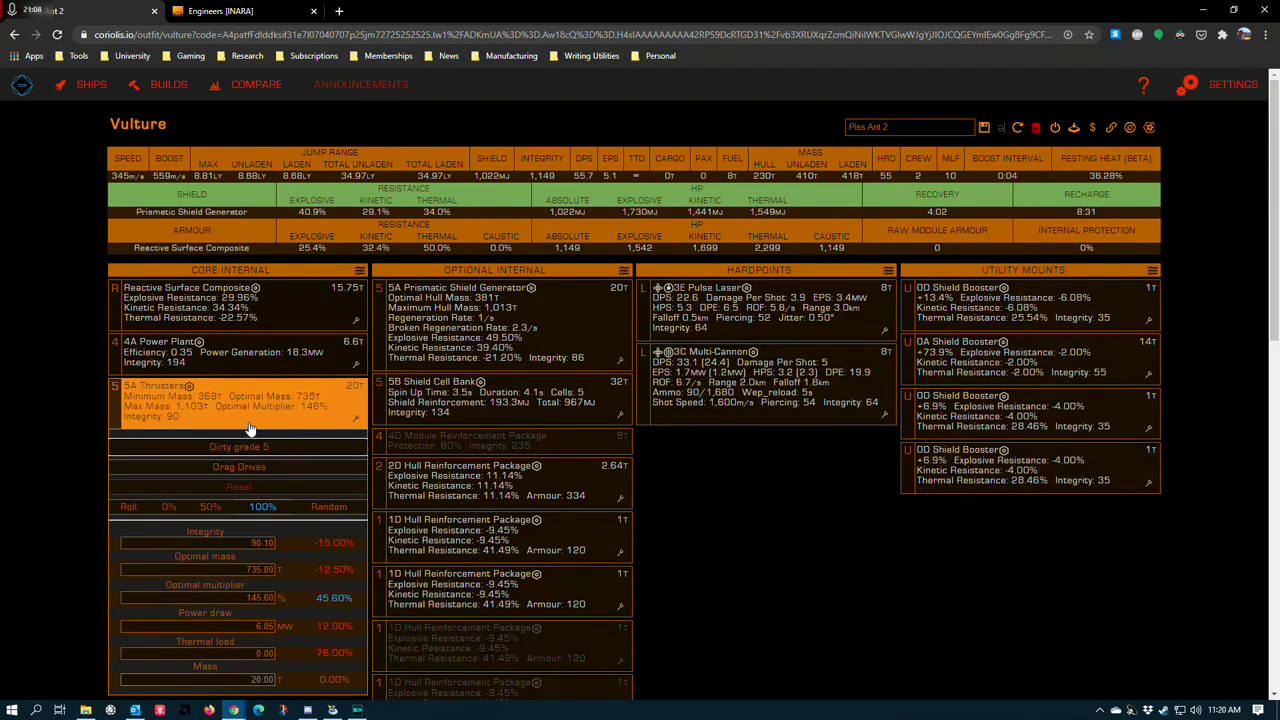
{"action": "left_click", "coordinate": [217, 418]}
{"action": "left_click", "coordinate": [214, 437]}
{"action": "mouse_move", "coordinate": [225, 447]}
{"action": "left_click", "coordinate": [42, 387]}
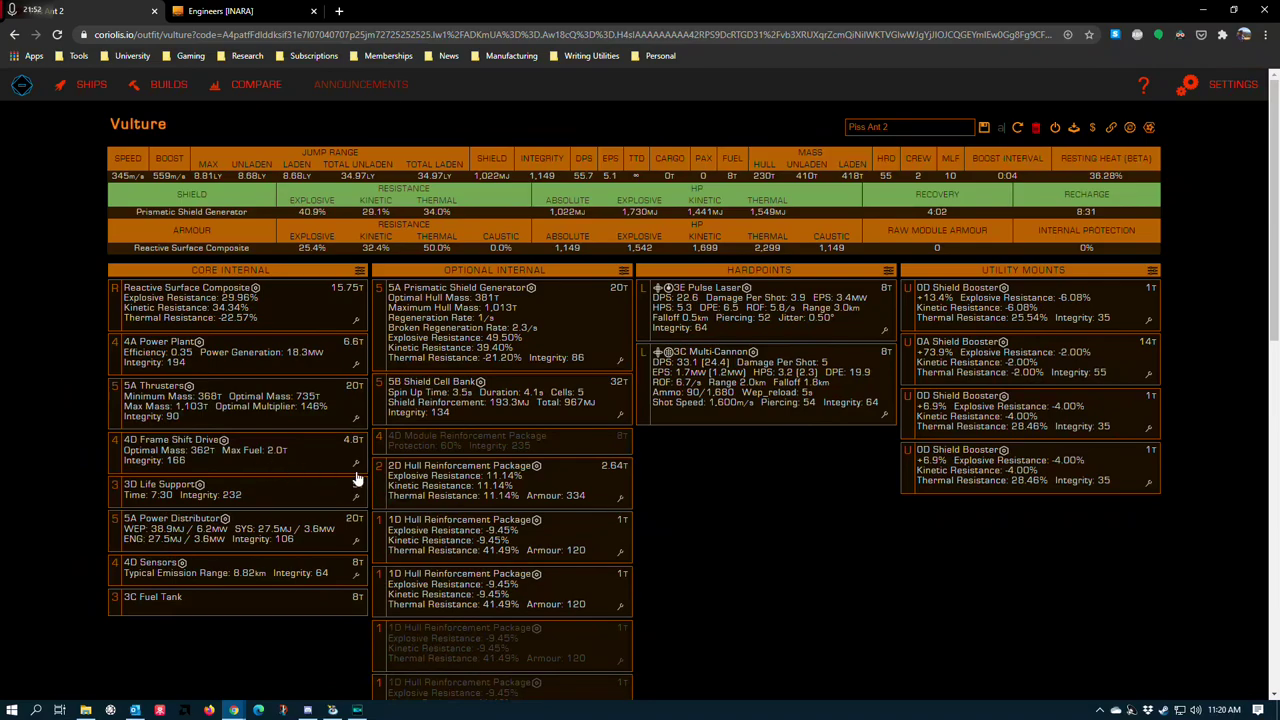
Step: Check the engineering on the 4D Frame Shift Drive and the first utility-mount Shield Booster
{"action": "left_click", "coordinate": [262, 450]}
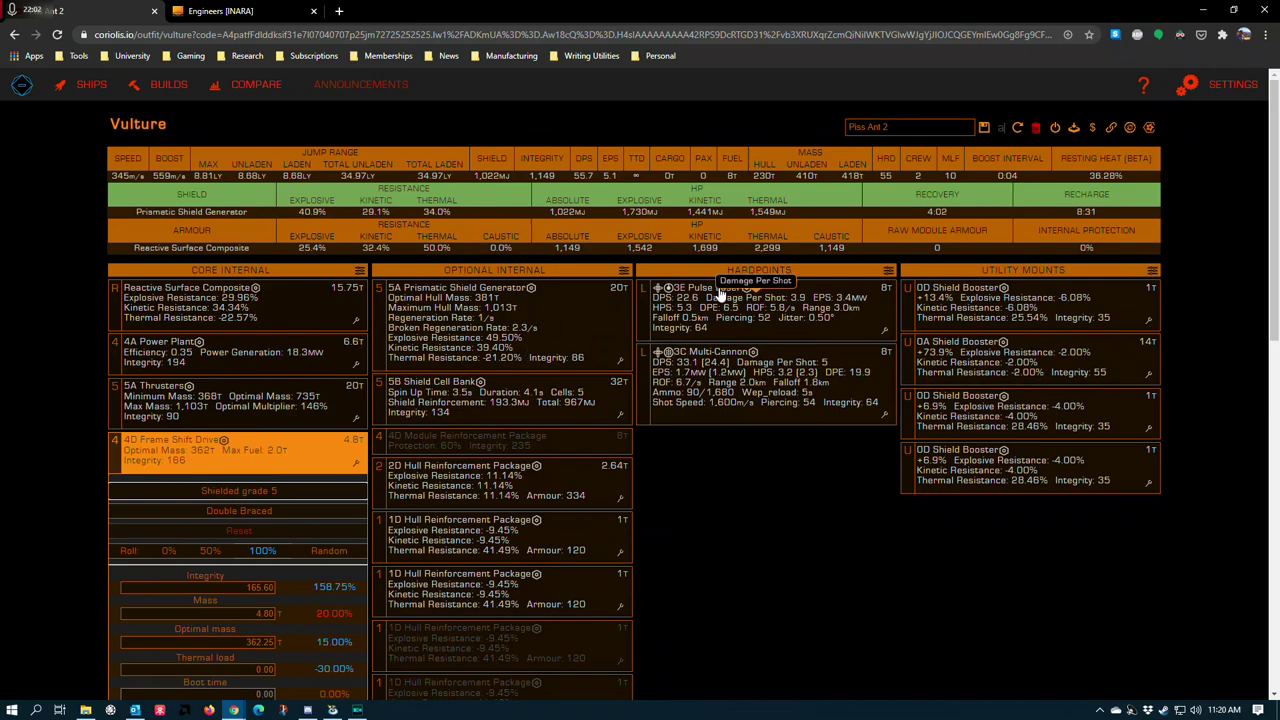
{"action": "left_click", "coordinate": [987, 594]}
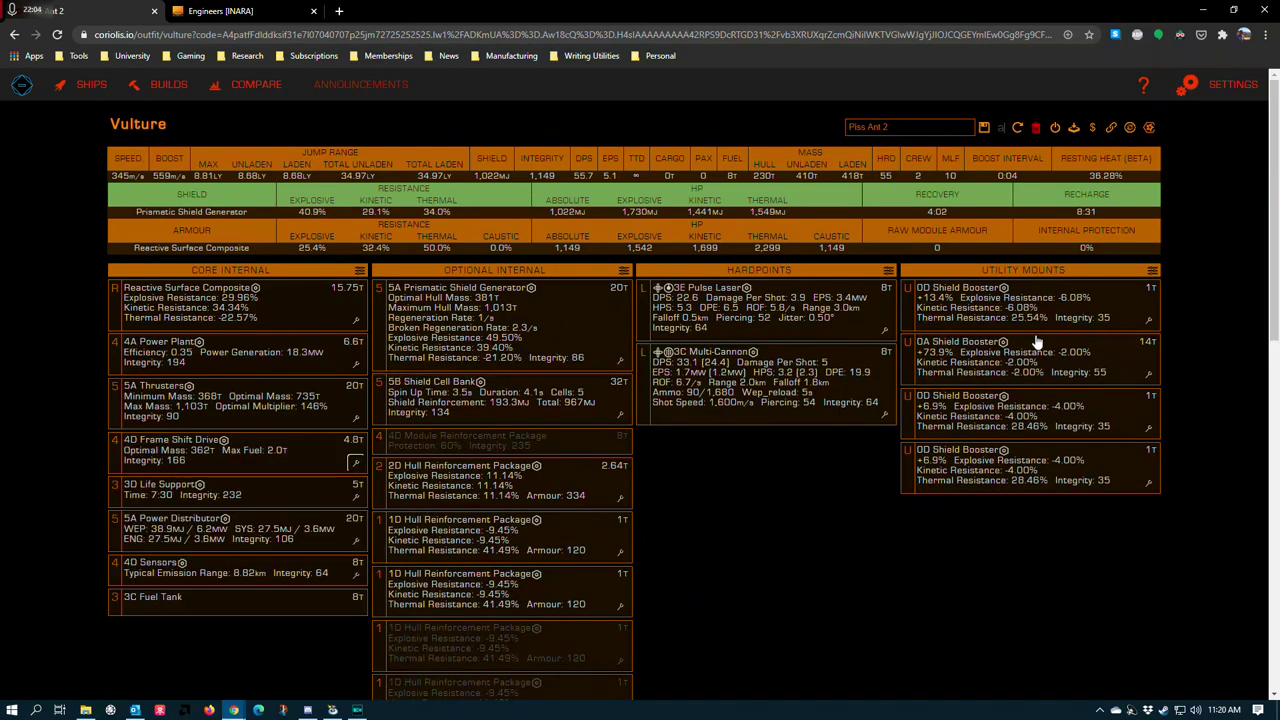
{"action": "left_click", "coordinate": [1150, 328]}
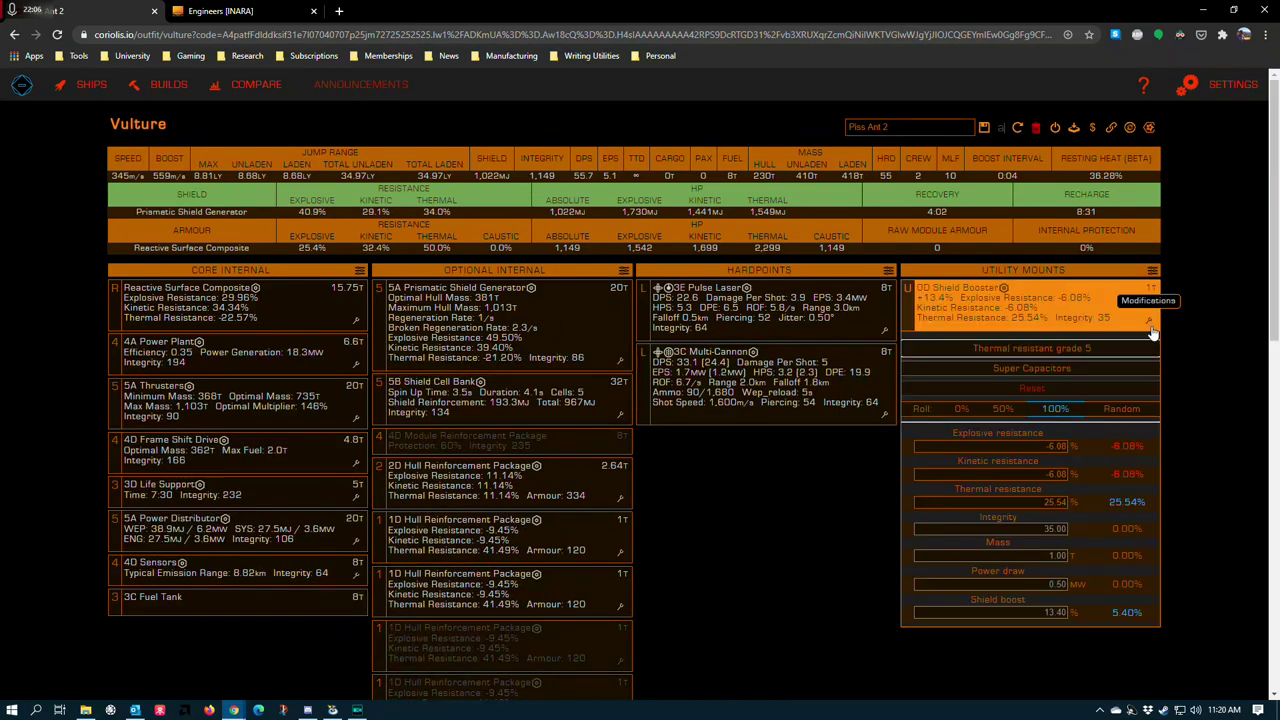
{"action": "left_click", "coordinate": [790, 504]}
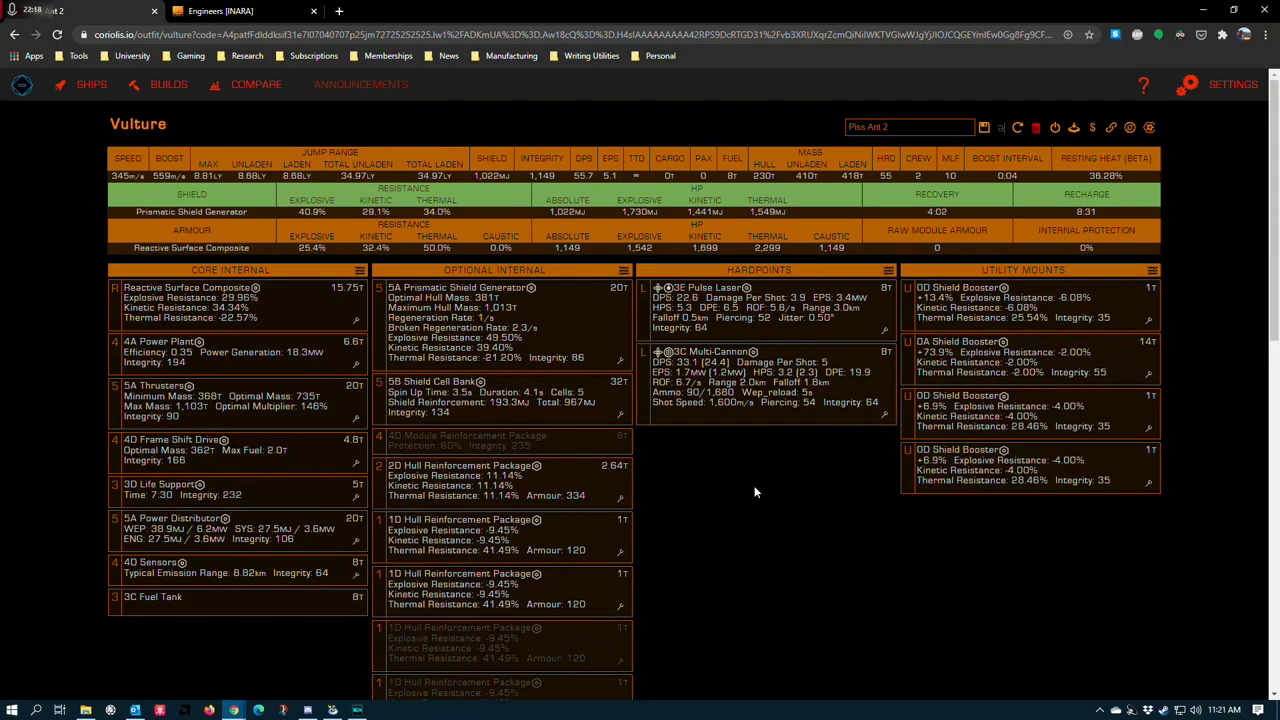
Step: Recheck the Flow Control effect on the 5B Shield Cell Bank
{"action": "scroll", "coordinate": [741, 476], "scroll_direction": "down", "scroll_amount": 1}
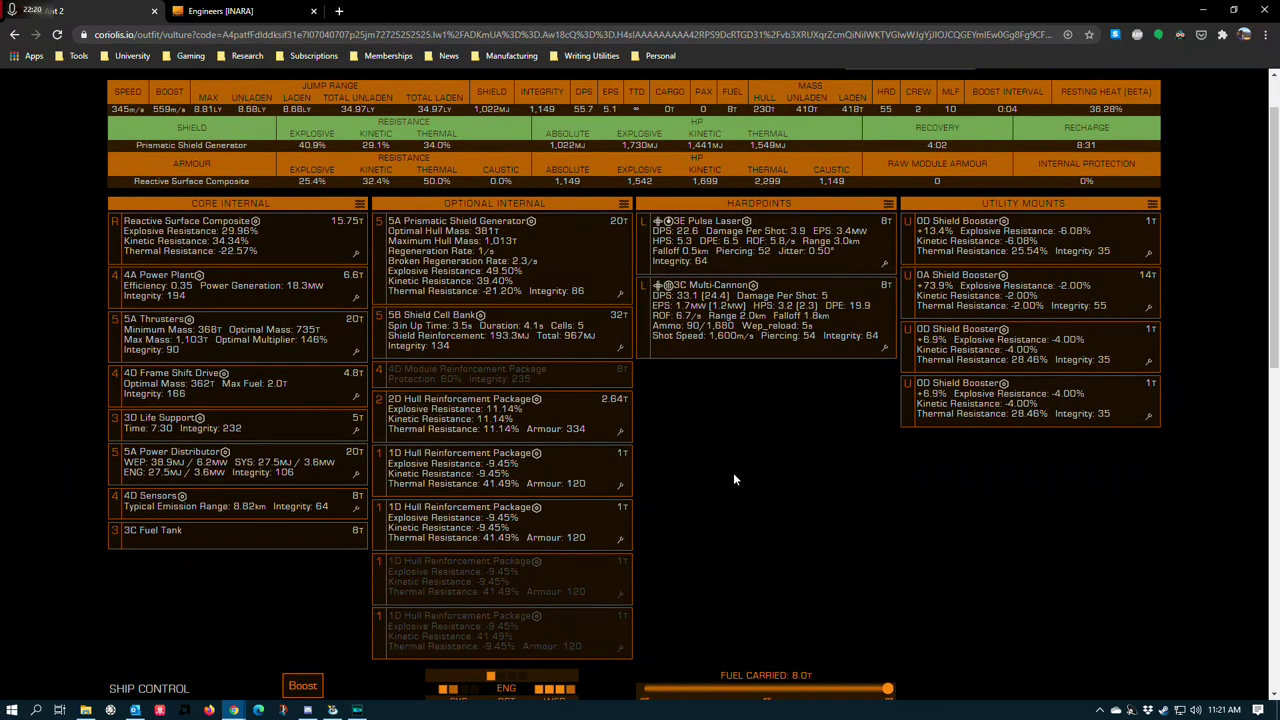
{"action": "scroll", "coordinate": [733, 472], "scroll_direction": "up", "scroll_amount": 1}
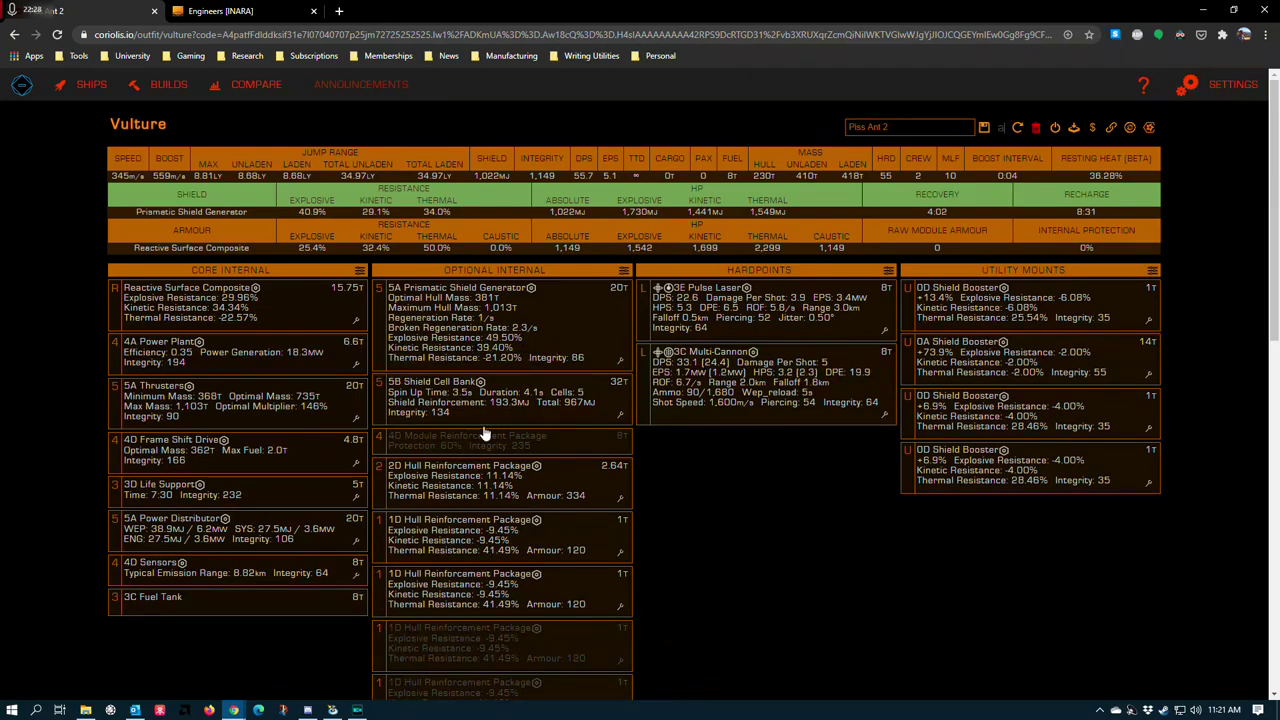
{"action": "left_click", "coordinate": [620, 411]}
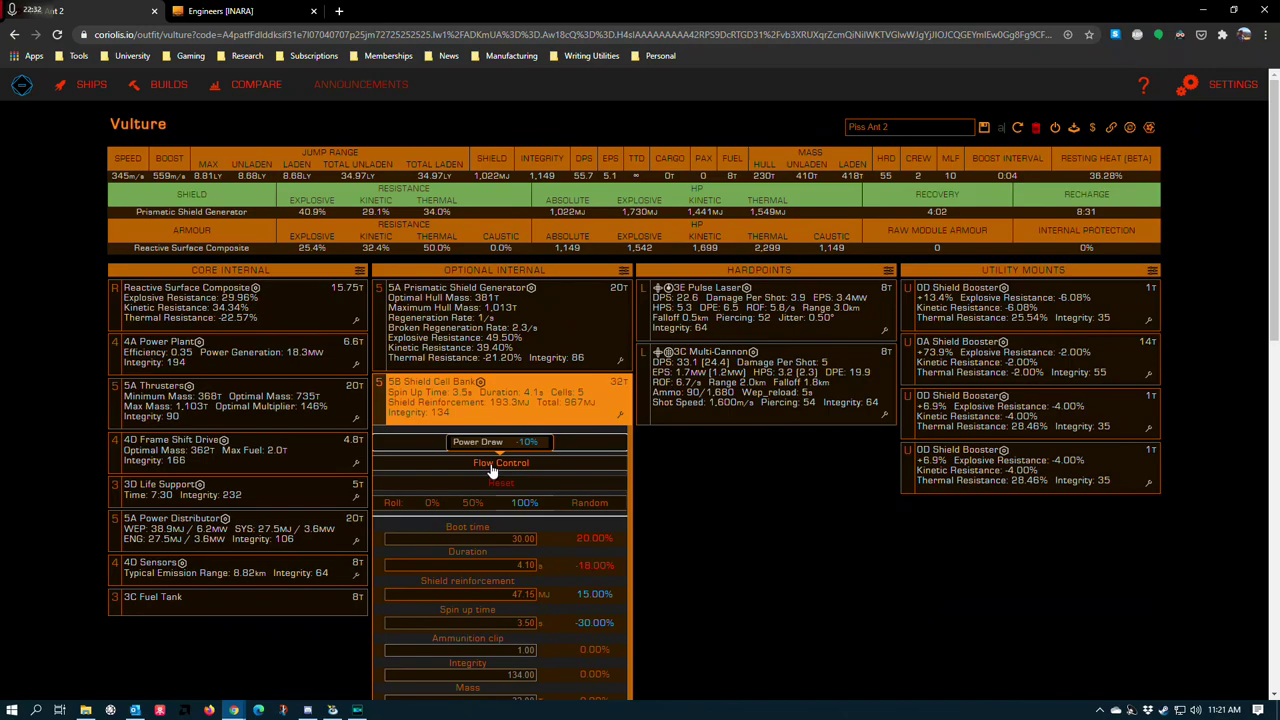
{"action": "left_click", "coordinate": [791, 505]}
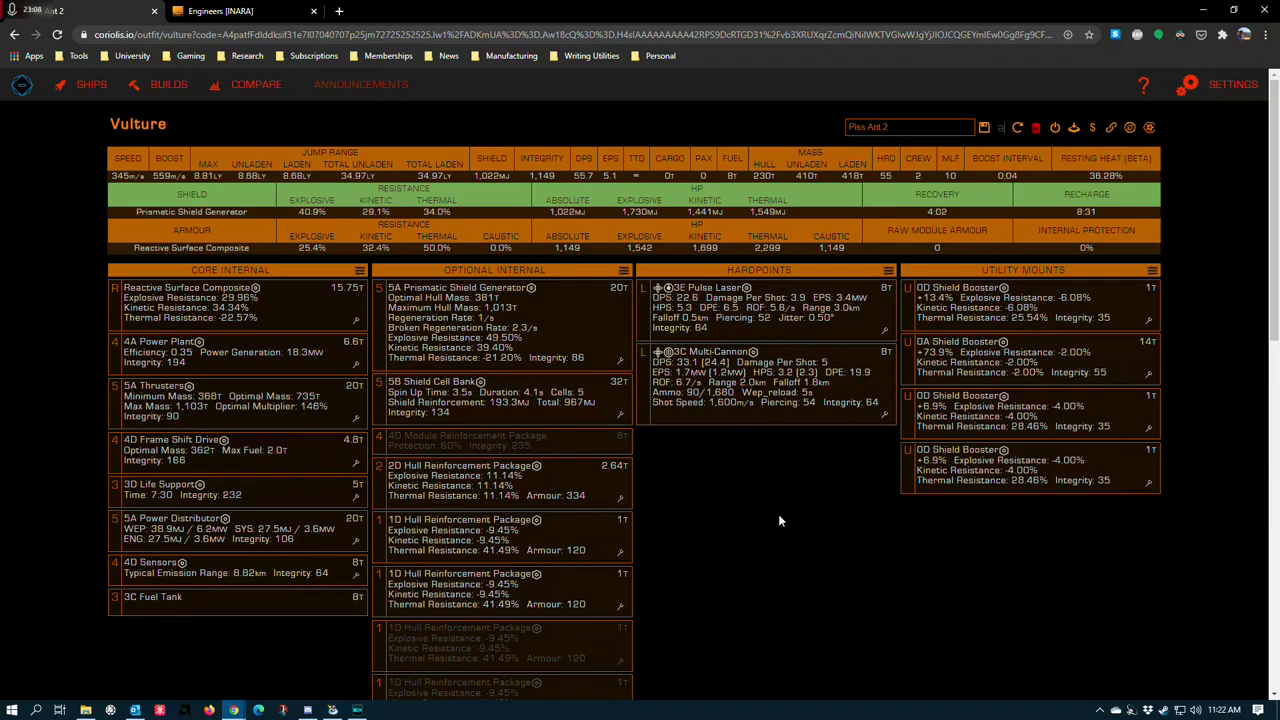
Step: Allocate four power pips to SYS and two to WEP in the ship control, and check the power usage and weapon stats
{"action": "scroll", "coordinate": [756, 509], "scroll_direction": "down", "scroll_amount": 1}
{"action": "scroll", "coordinate": [744, 509], "scroll_direction": "down", "scroll_amount": 3}
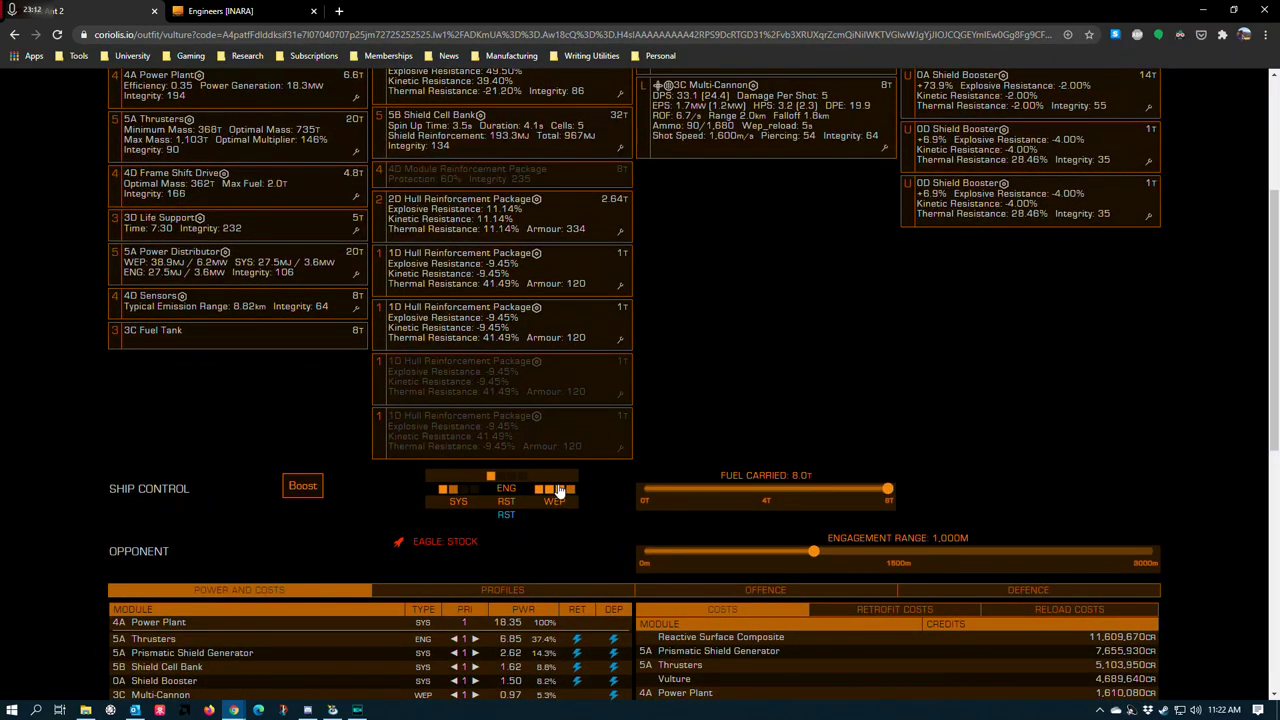
{"action": "left_click", "coordinate": [470, 497]}
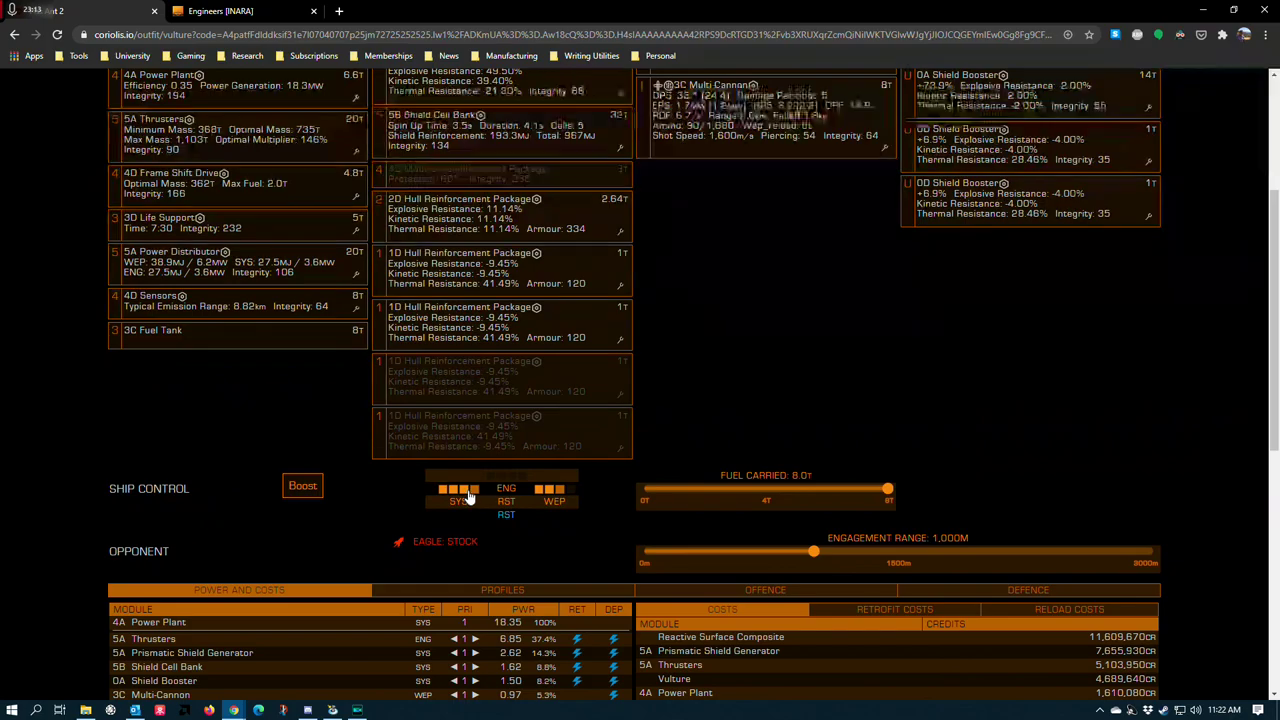
{"action": "left_click", "coordinate": [558, 492]}
{"action": "scroll", "coordinate": [552, 502], "scroll_direction": "down", "scroll_amount": 1}
{"action": "scroll", "coordinate": [552, 502], "scroll_direction": "down", "scroll_amount": 4}
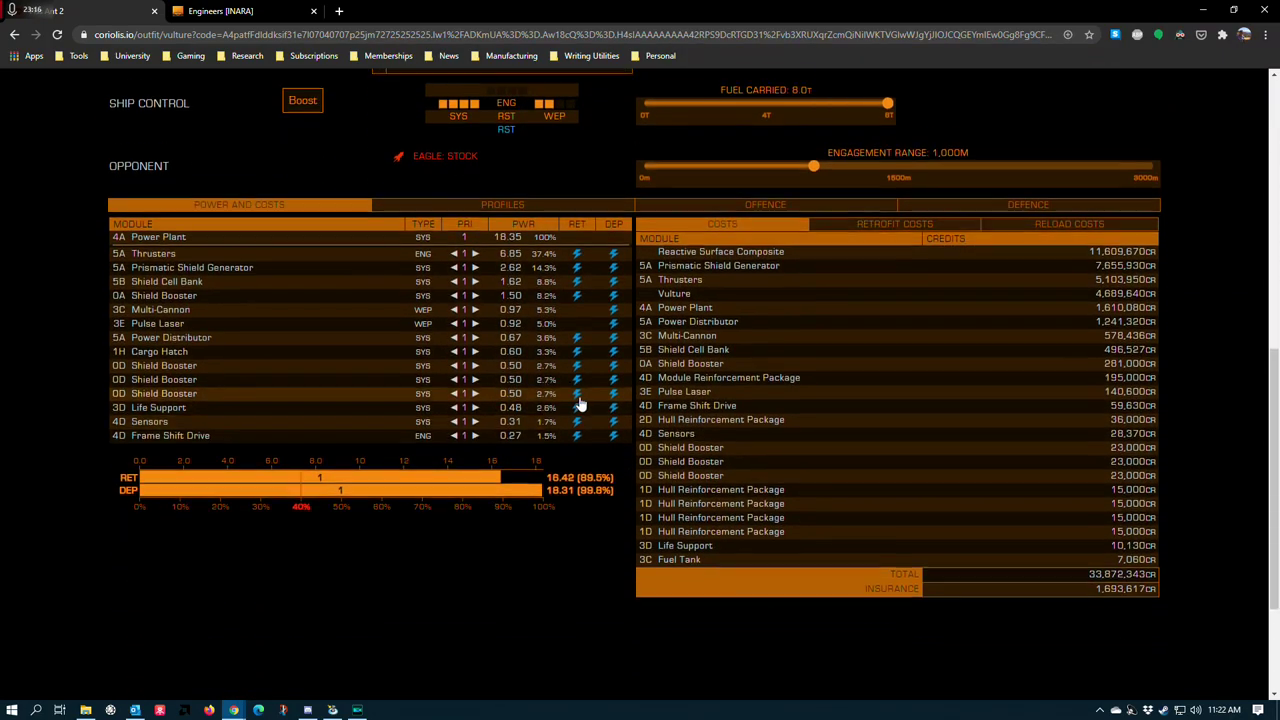
{"action": "scroll", "coordinate": [671, 437], "scroll_direction": "up", "scroll_amount": 8}
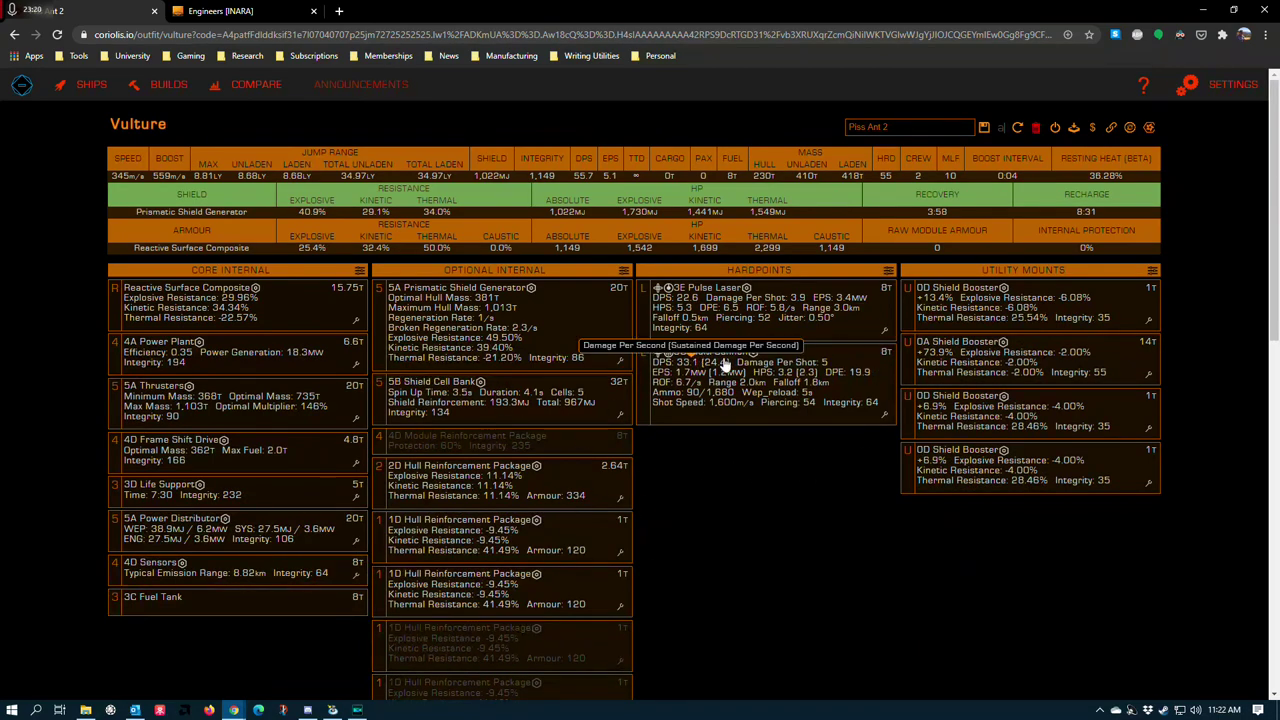
{"action": "scroll", "coordinate": [660, 391], "scroll_direction": "down", "scroll_amount": 3}
{"action": "scroll", "coordinate": [748, 340], "scroll_direction": "up", "scroll_amount": 3}
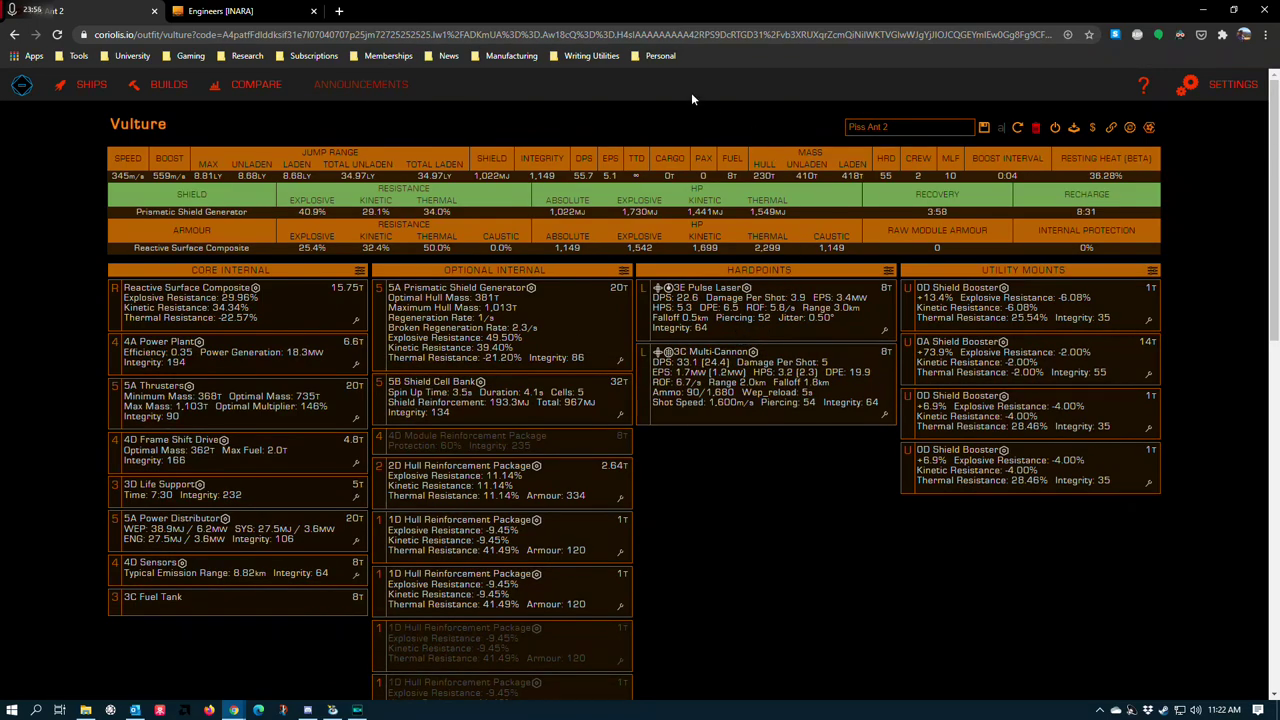
Step: Examine the engineering on each of the four utility-mount Shield Boosters
{"action": "left_click", "coordinate": [1148, 323]}
{"action": "left_click", "coordinate": [1196, 337]}
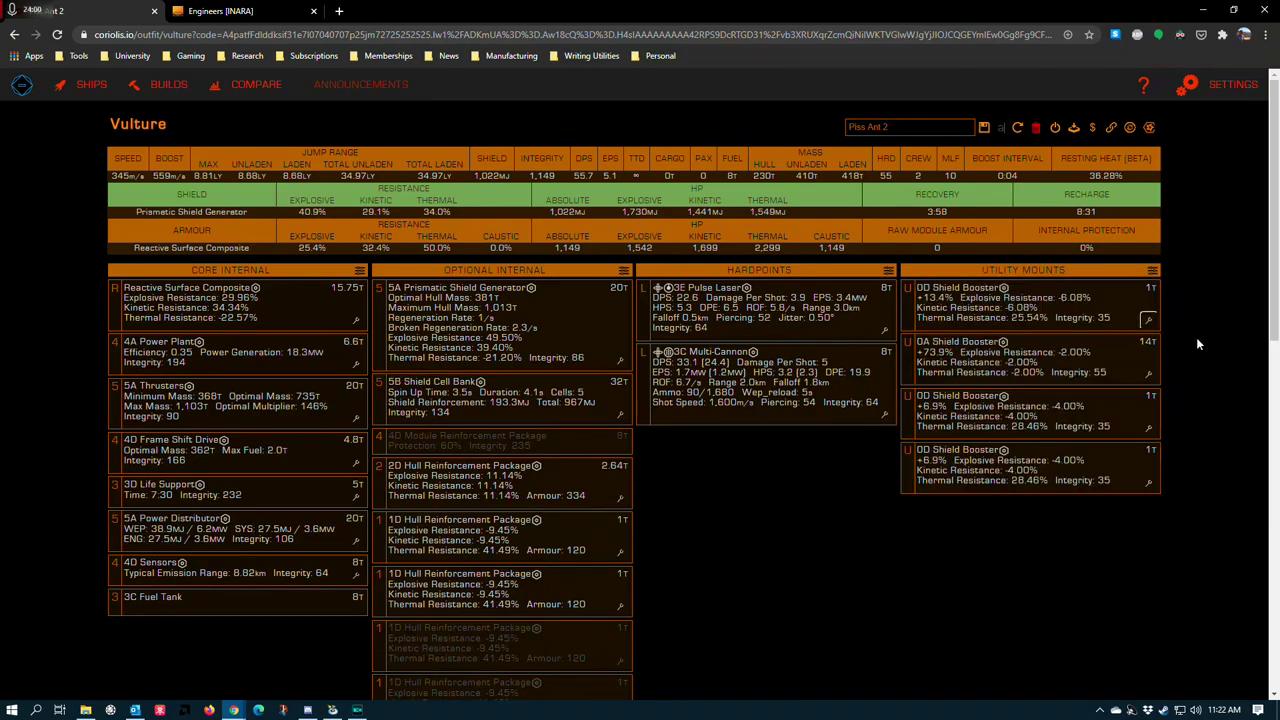
{"action": "left_click", "coordinate": [1148, 373]}
{"action": "left_click", "coordinate": [1184, 404]}
{"action": "left_click", "coordinate": [1148, 428]}
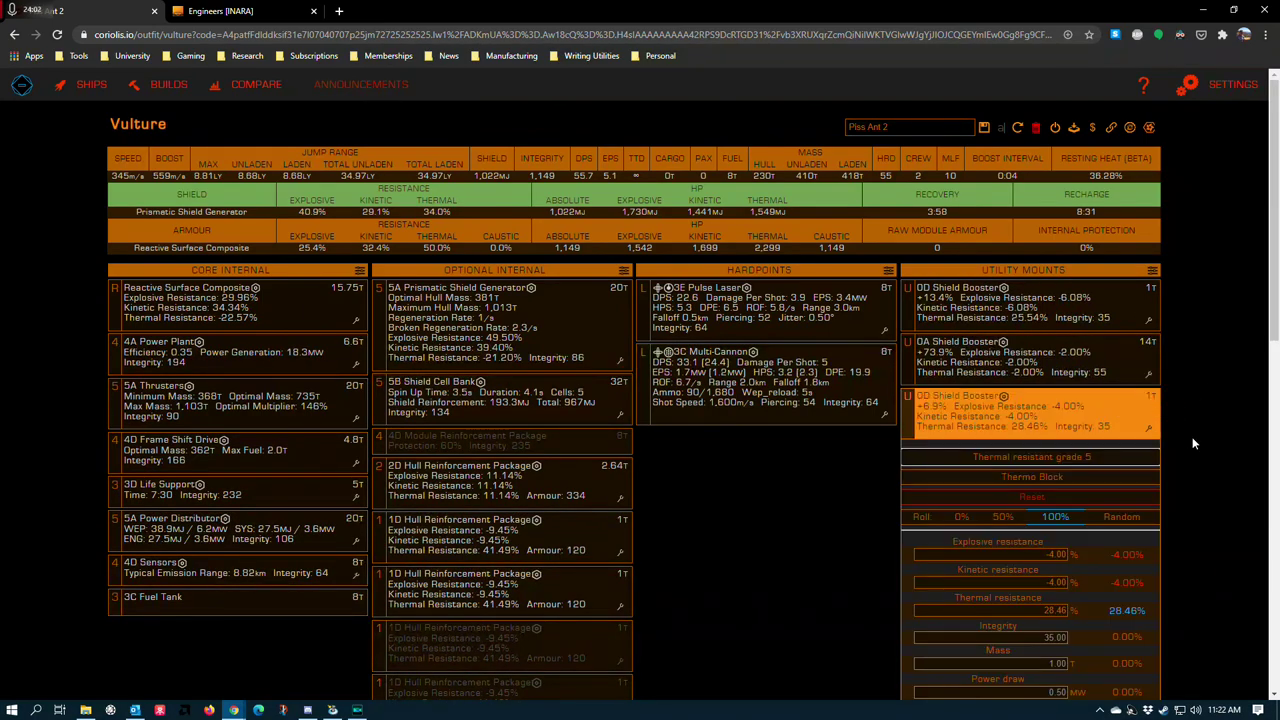
{"action": "left_click", "coordinate": [1196, 444]}
{"action": "left_click", "coordinate": [1148, 488]}
{"action": "left_click", "coordinate": [1203, 468]}
Step: Examine the Enhanced low power grade 5 blueprint and the Lo-draw effect details on the 5A Prismatic Shield Generator
{"action": "left_click", "coordinate": [620, 358]}
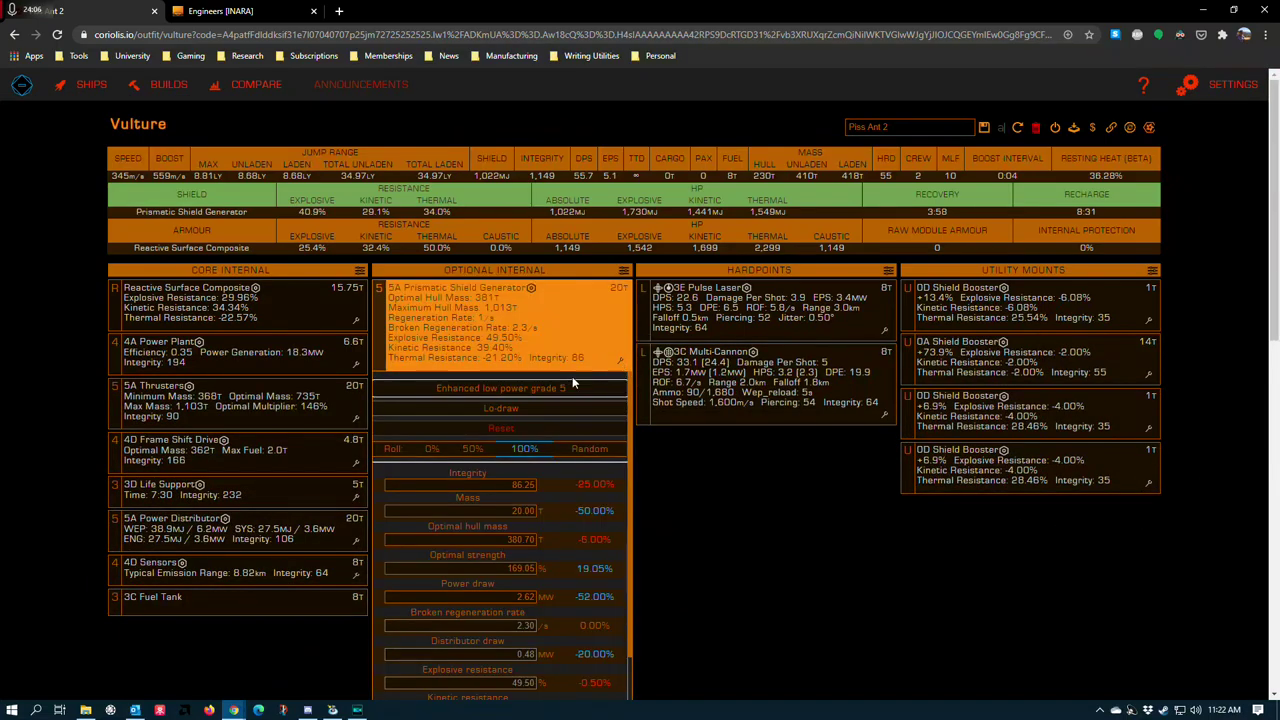
{"action": "left_click", "coordinate": [757, 503]}
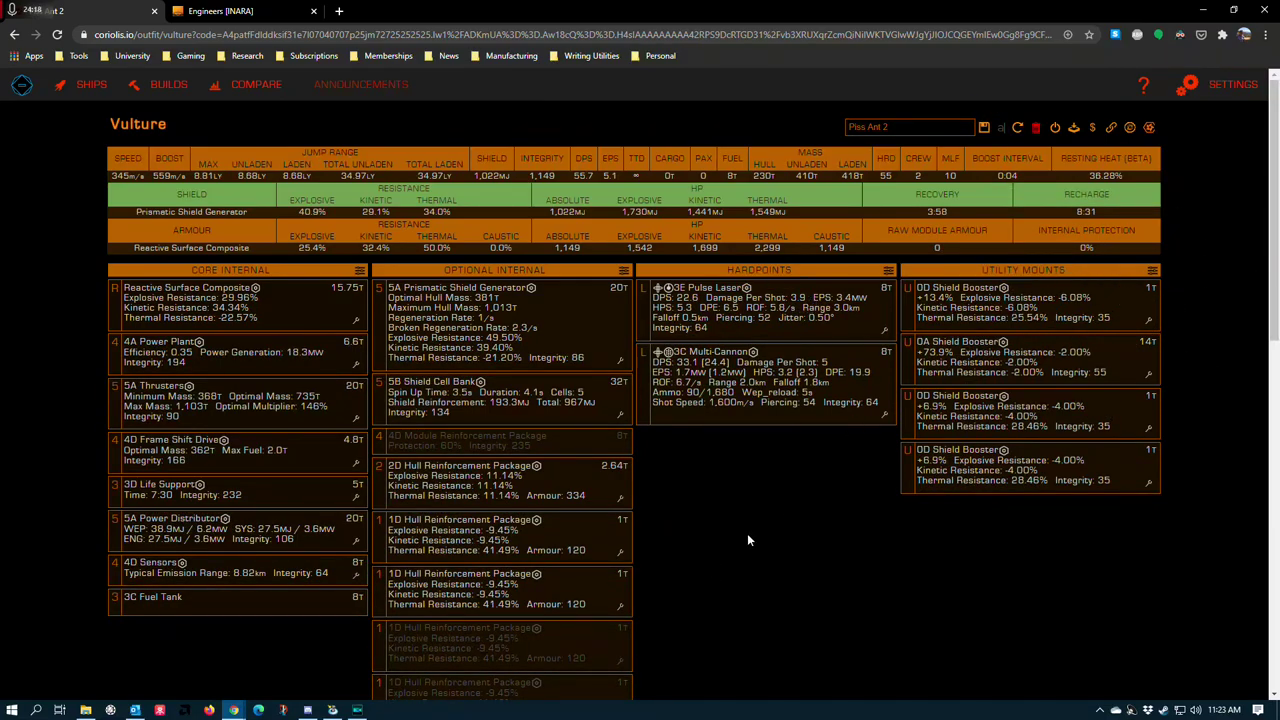
{"action": "left_click", "coordinate": [619, 362]}
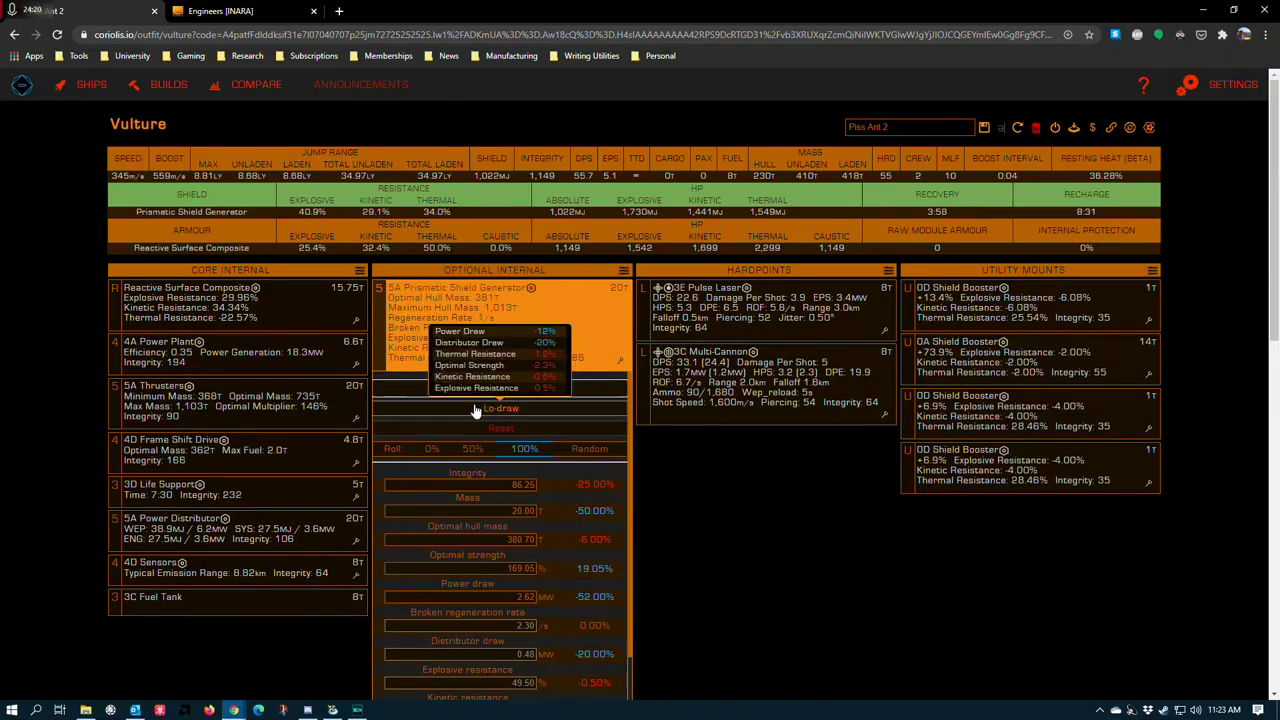
{"action": "left_click", "coordinate": [794, 490]}
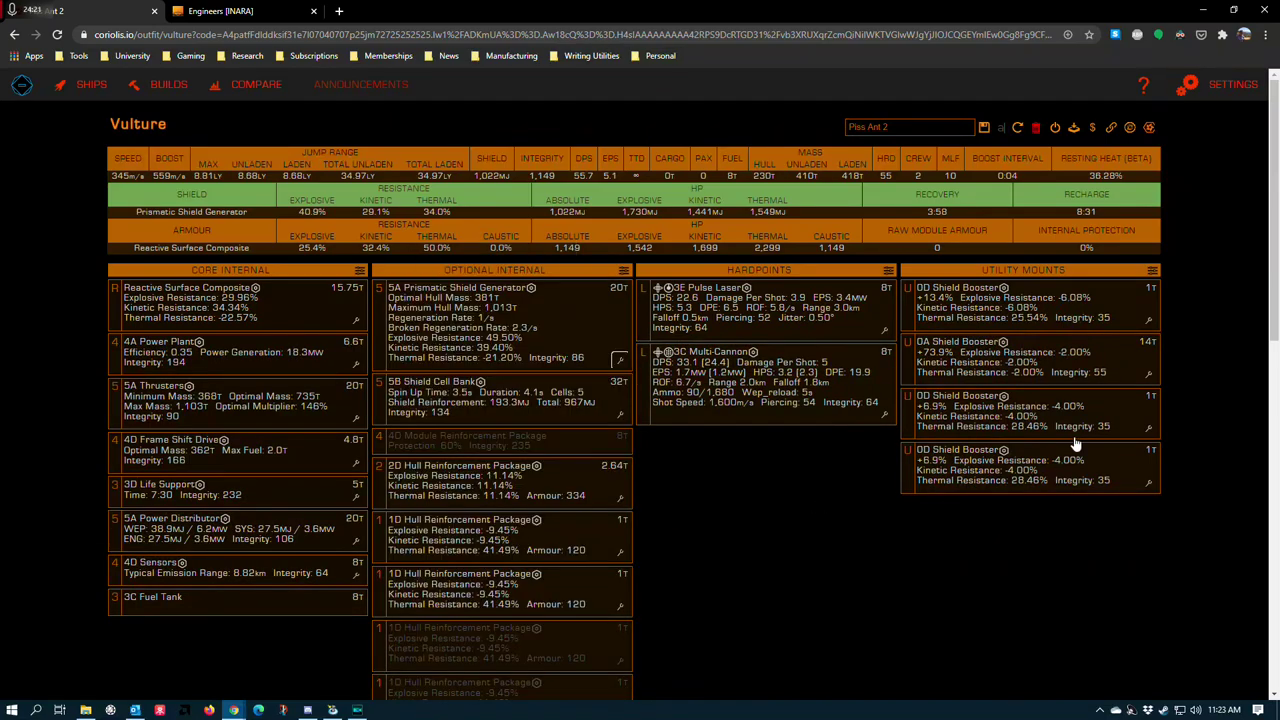
Step: Recheck the Shield Booster modifications, including those on the 0A booster, alongside the shield generator's engineering
{"action": "left_click", "coordinate": [1148, 318]}
{"action": "left_click", "coordinate": [1213, 375]}
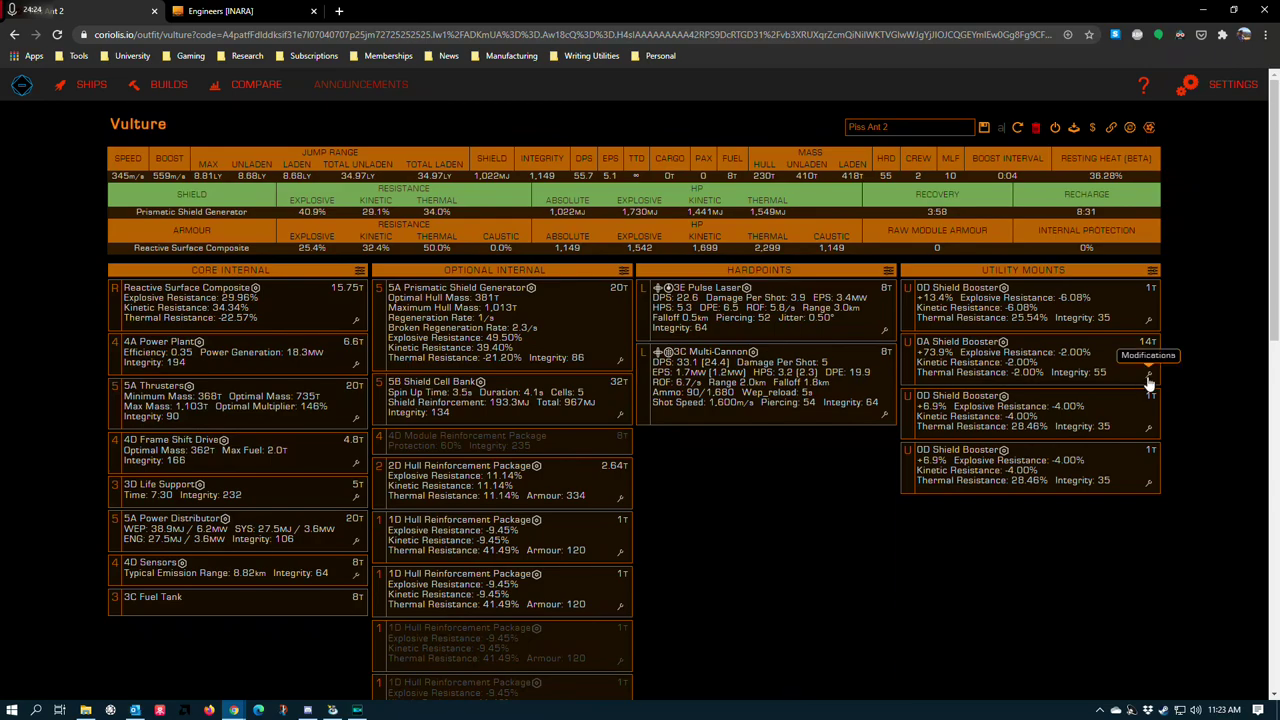
{"action": "left_click", "coordinate": [1148, 372]}
{"action": "left_click", "coordinate": [1174, 447]}
{"action": "left_click", "coordinate": [1148, 482]}
{"action": "left_click", "coordinate": [804, 491]}
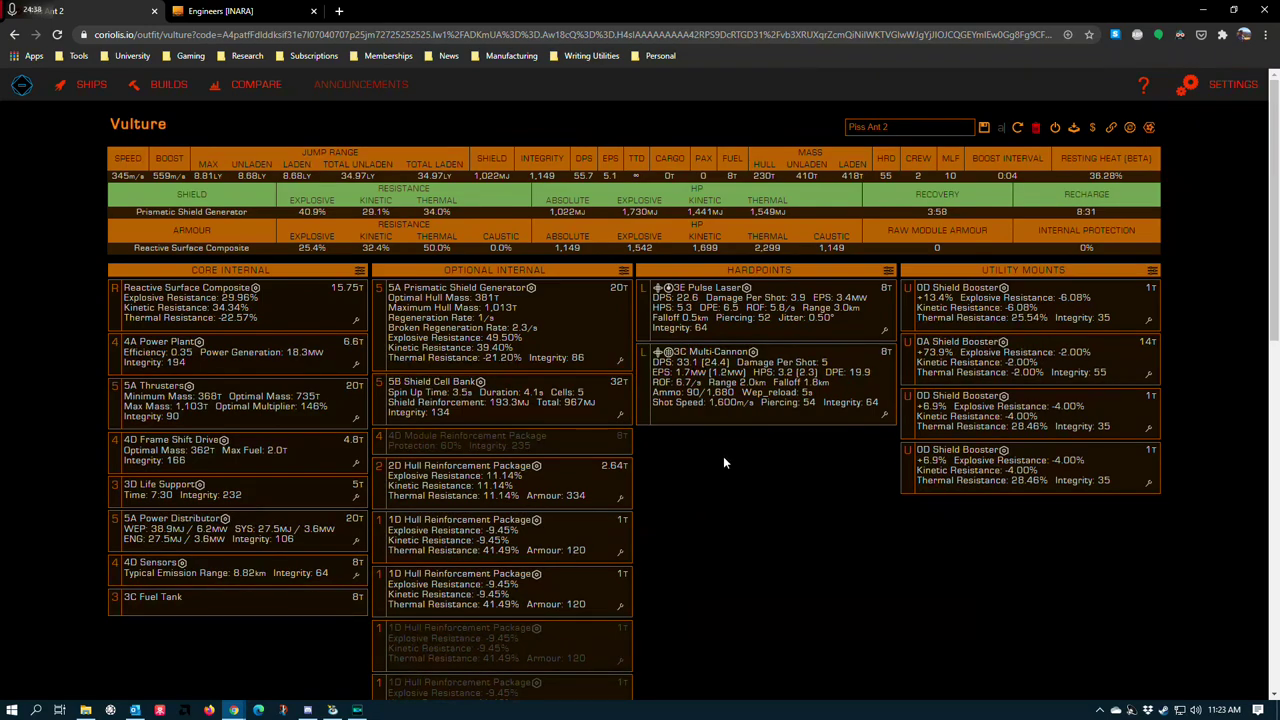
Step: Review the module power and costs breakdown and the engine, FSD and movement profiles
{"action": "scroll", "coordinate": [723, 456], "scroll_direction": "down", "scroll_amount": 5}
{"action": "scroll", "coordinate": [458, 403], "scroll_direction": "down", "scroll_amount": 2}
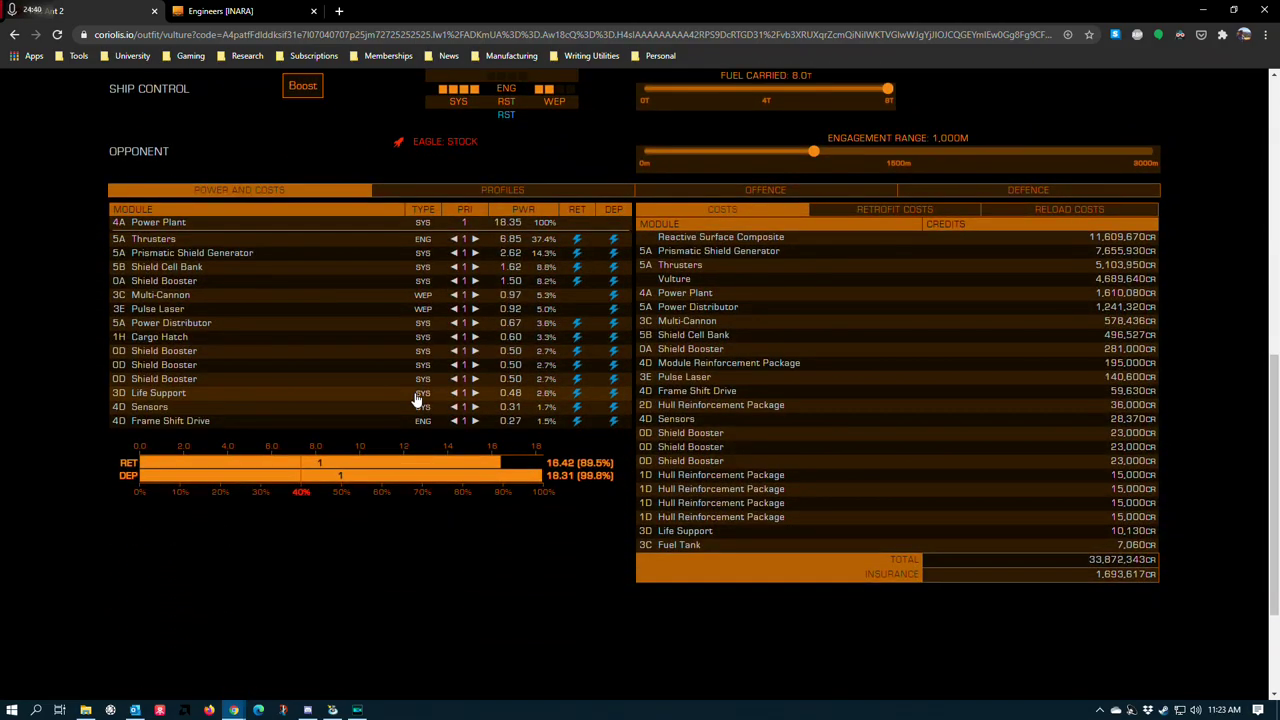
{"action": "scroll", "coordinate": [500, 390], "scroll_direction": "up", "scroll_amount": 2}
{"action": "left_click", "coordinate": [500, 390]}
{"action": "scroll", "coordinate": [400, 378], "scroll_direction": "down", "scroll_amount": 2}
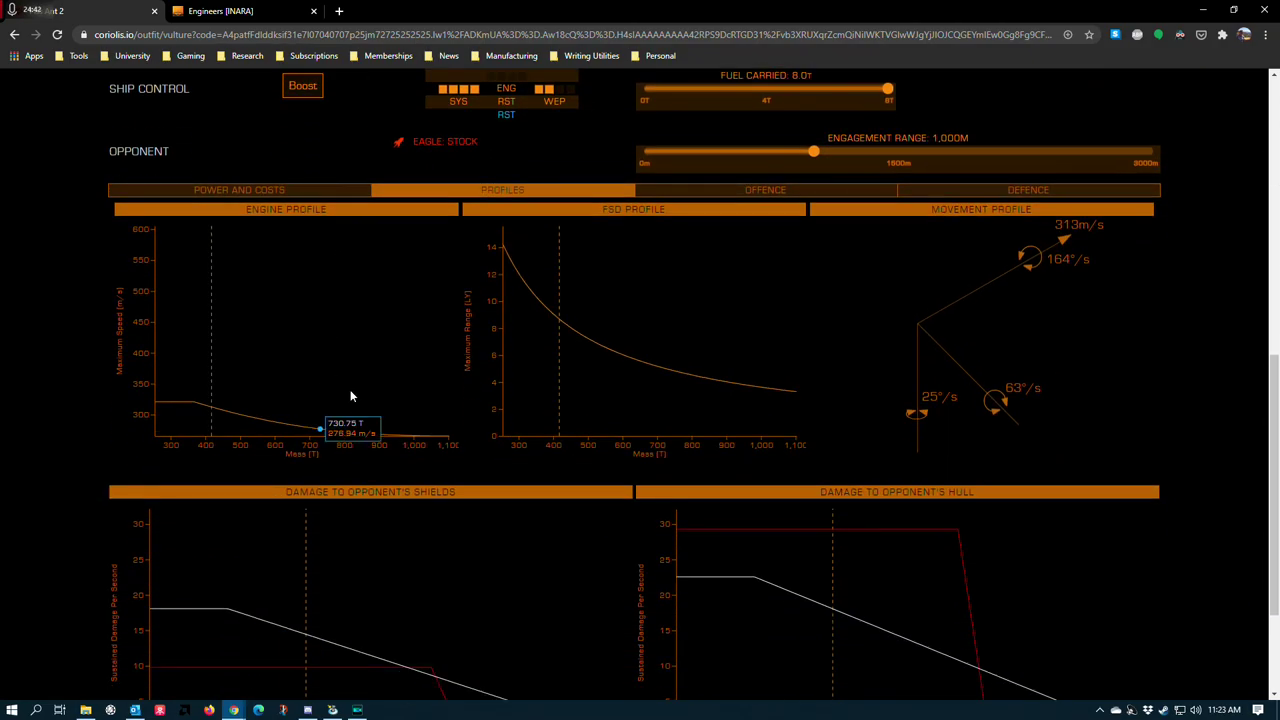
Step: Examine the offence metrics, particularly the time to drain the WEP capacitor, alongside the Pulse Laser, Multi-Cannon and core module stats
{"action": "left_click", "coordinate": [722, 199]}
{"action": "scroll", "coordinate": [514, 420], "scroll_direction": "up", "scroll_amount": 8}
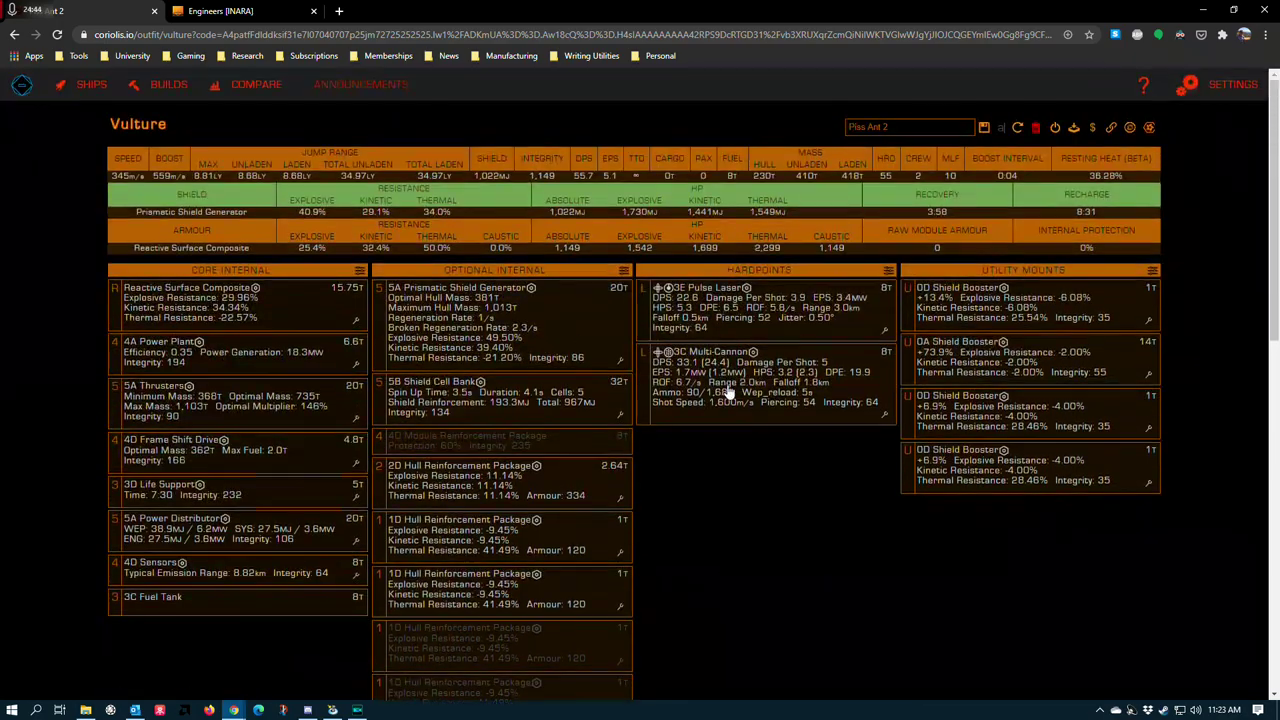
{"action": "scroll", "coordinate": [784, 358], "scroll_direction": "down", "scroll_amount": 3}
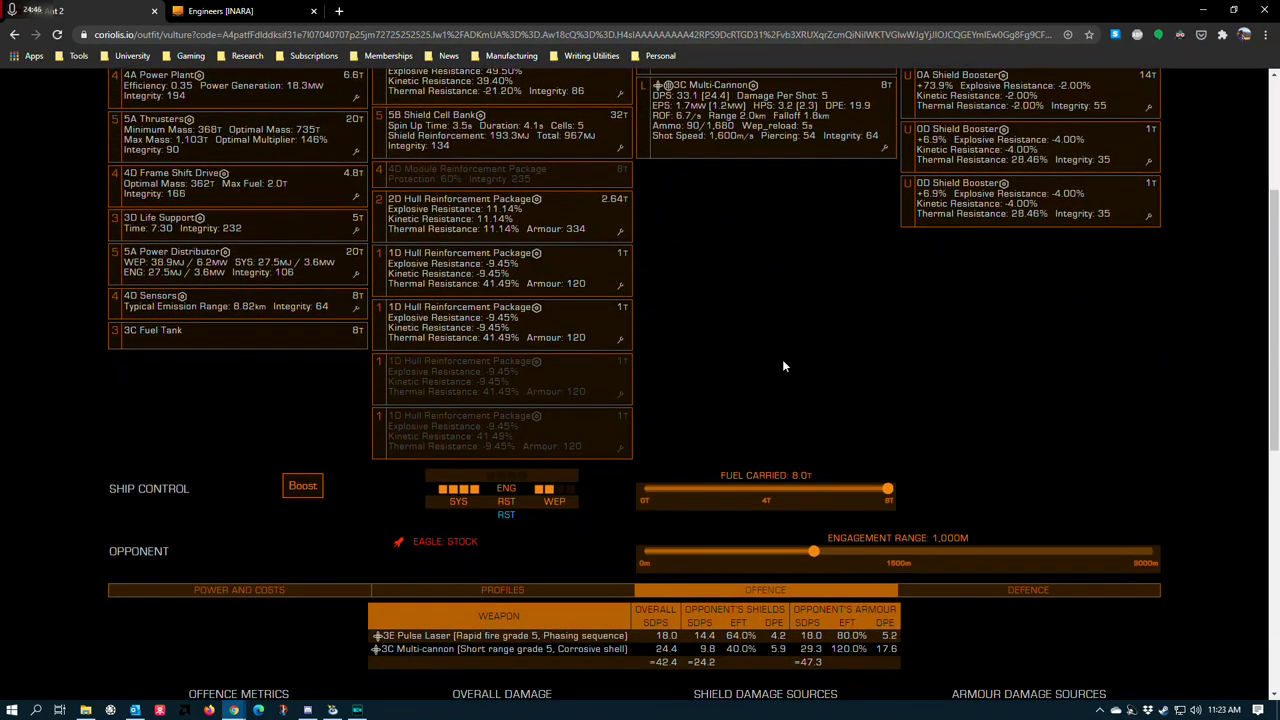
{"action": "scroll", "coordinate": [786, 362], "scroll_direction": "up", "scroll_amount": 3}
{"action": "scroll", "coordinate": [748, 463], "scroll_direction": "down", "scroll_amount": 5}
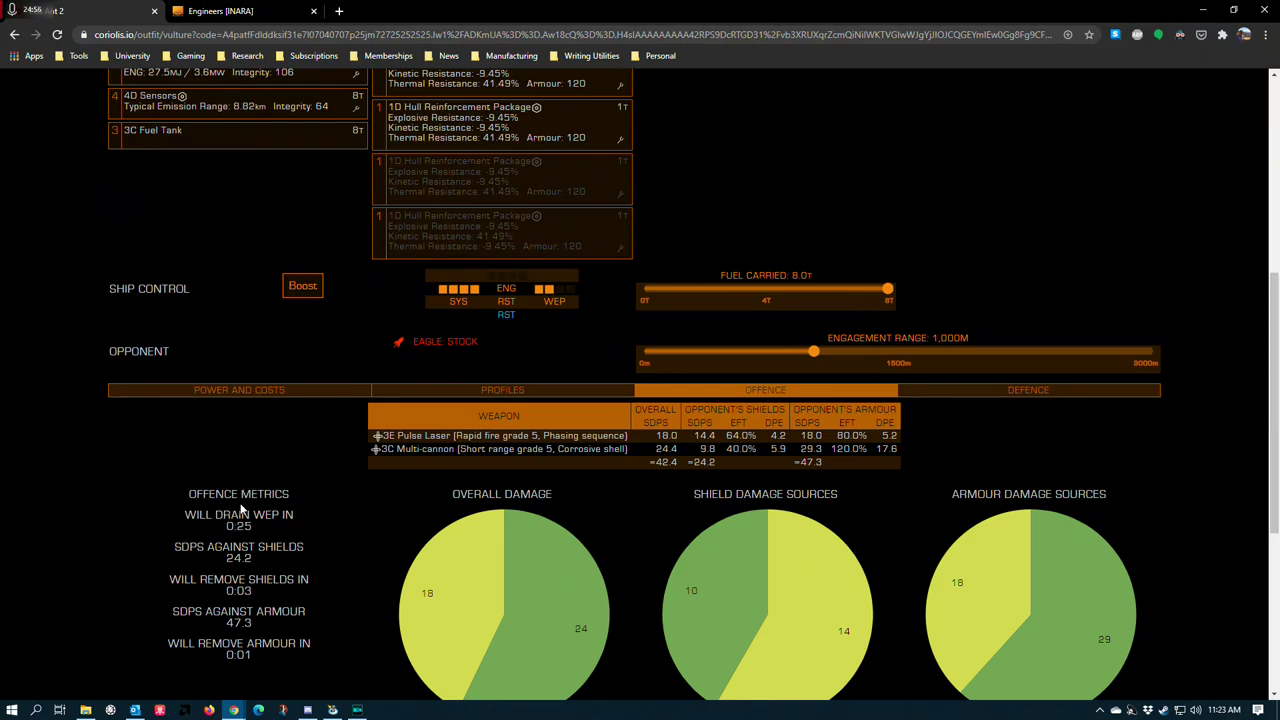
{"action": "mouse_move", "coordinate": [195, 515]}
{"action": "scroll", "coordinate": [548, 283], "scroll_direction": "up", "scroll_amount": 3}
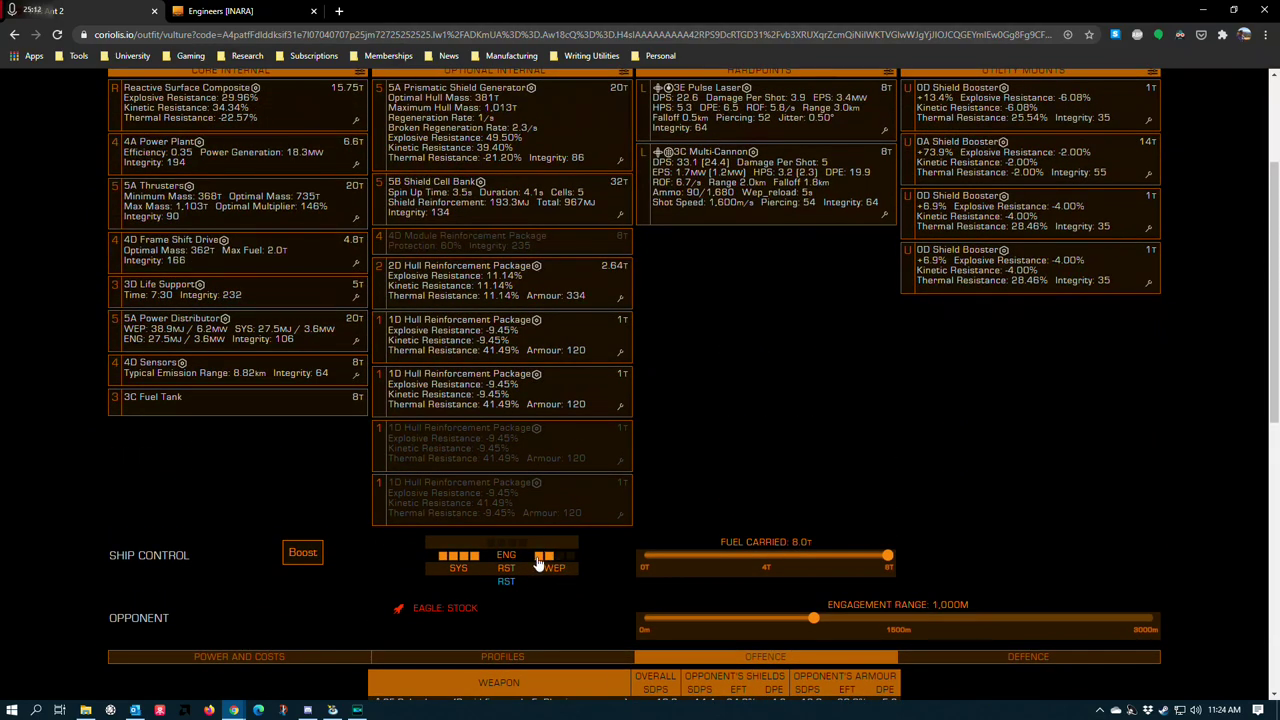
{"action": "scroll", "coordinate": [361, 552], "scroll_direction": "down", "scroll_amount": 2}
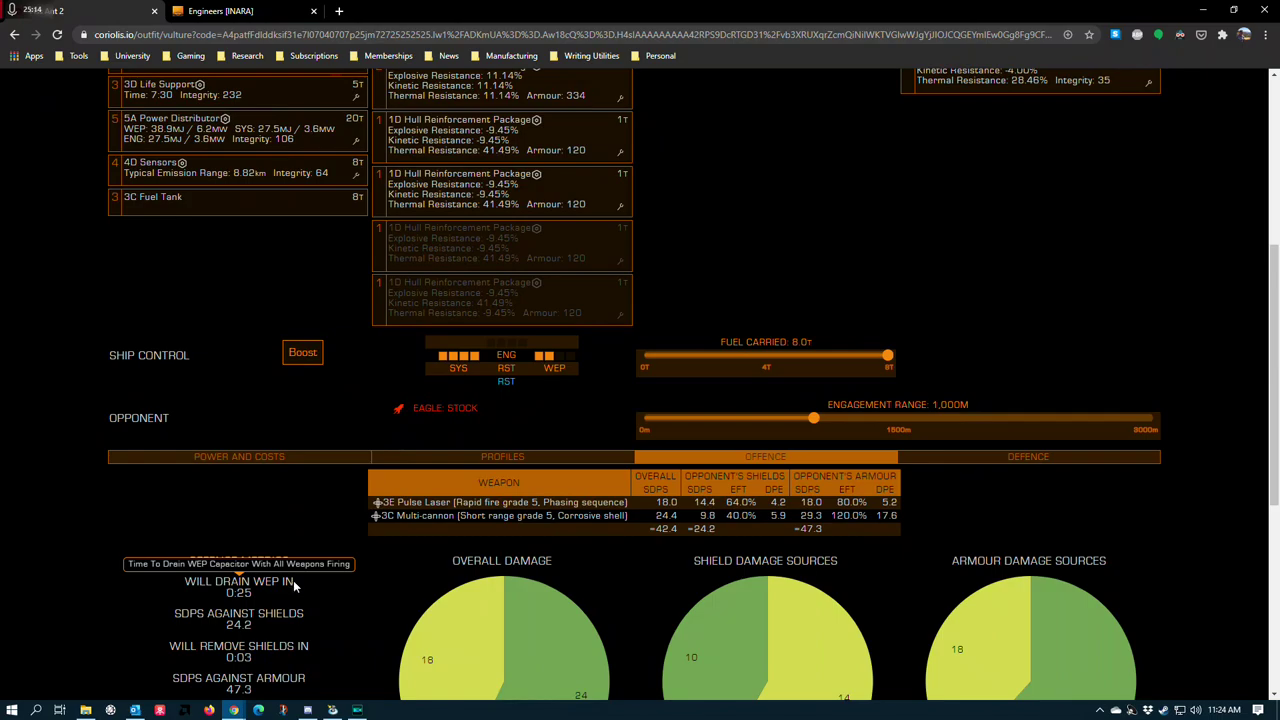
{"action": "scroll", "coordinate": [1099, 286], "scroll_direction": "up", "scroll_amount": 4}
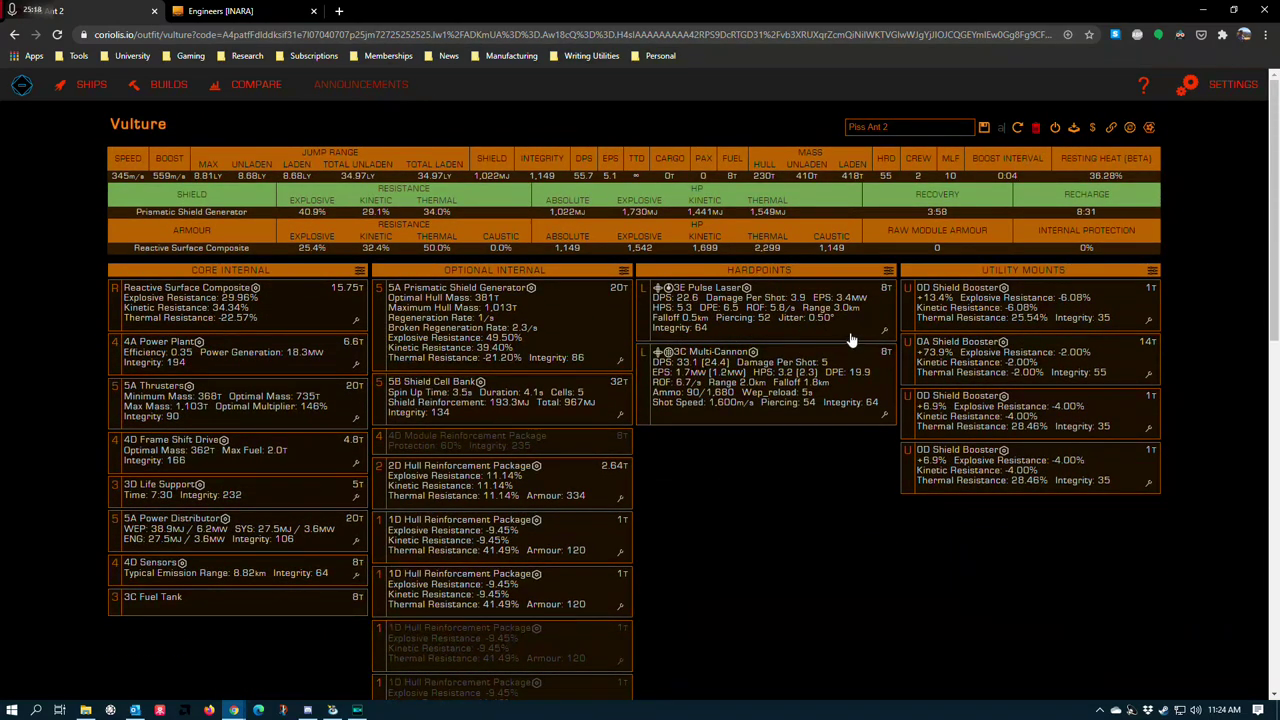
{"action": "scroll", "coordinate": [626, 343], "scroll_direction": "down", "scroll_amount": 6}
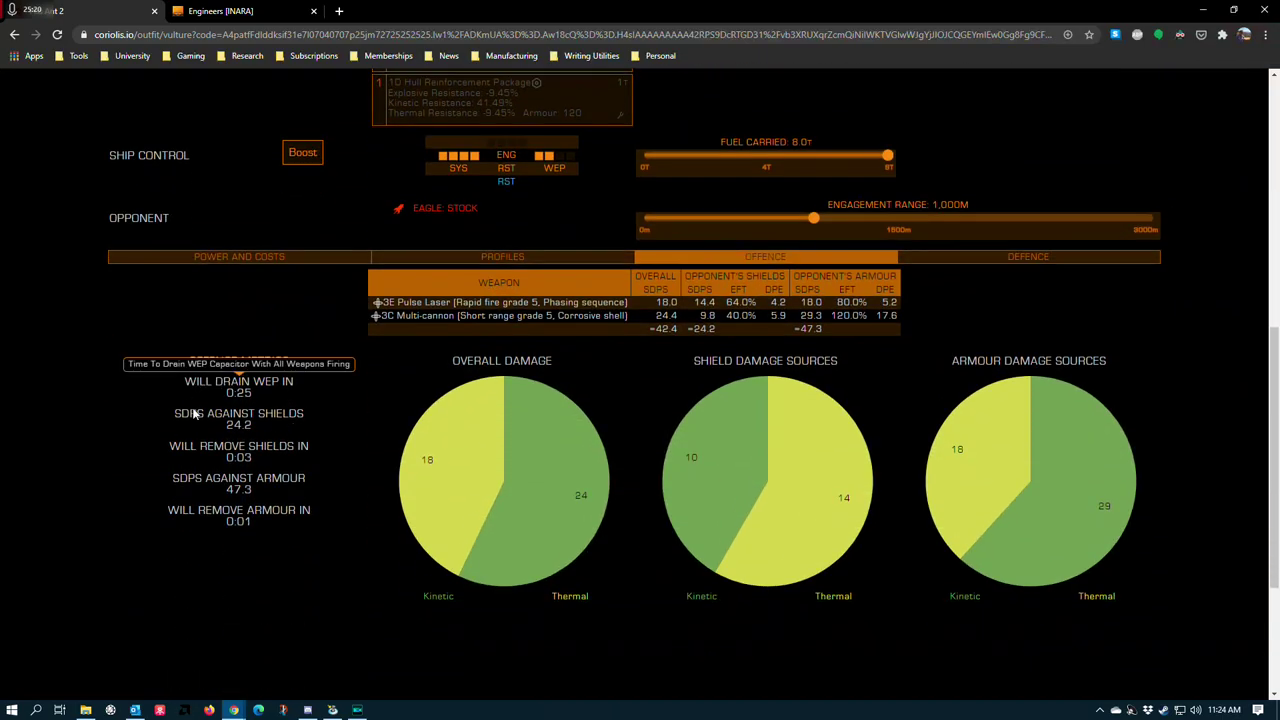
{"action": "scroll", "coordinate": [206, 400], "scroll_direction": "up", "scroll_amount": 2}
{"action": "scroll", "coordinate": [243, 358], "scroll_direction": "down", "scroll_amount": 2}
{"action": "scroll", "coordinate": [243, 358], "scroll_direction": "up", "scroll_amount": 7}
{"action": "scroll", "coordinate": [214, 565], "scroll_direction": "down", "scroll_amount": 5}
{"action": "mouse_move", "coordinate": [198, 537]}
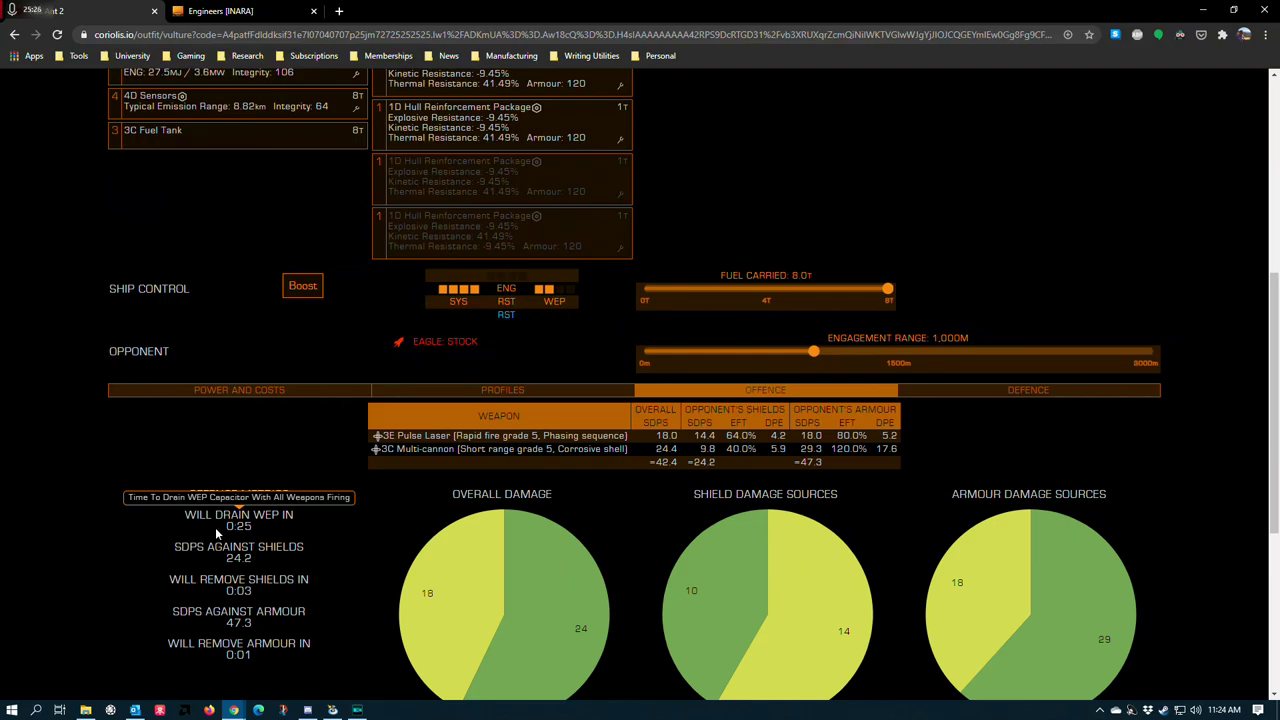
{"action": "scroll", "coordinate": [215, 527], "scroll_direction": "up", "scroll_amount": 5}
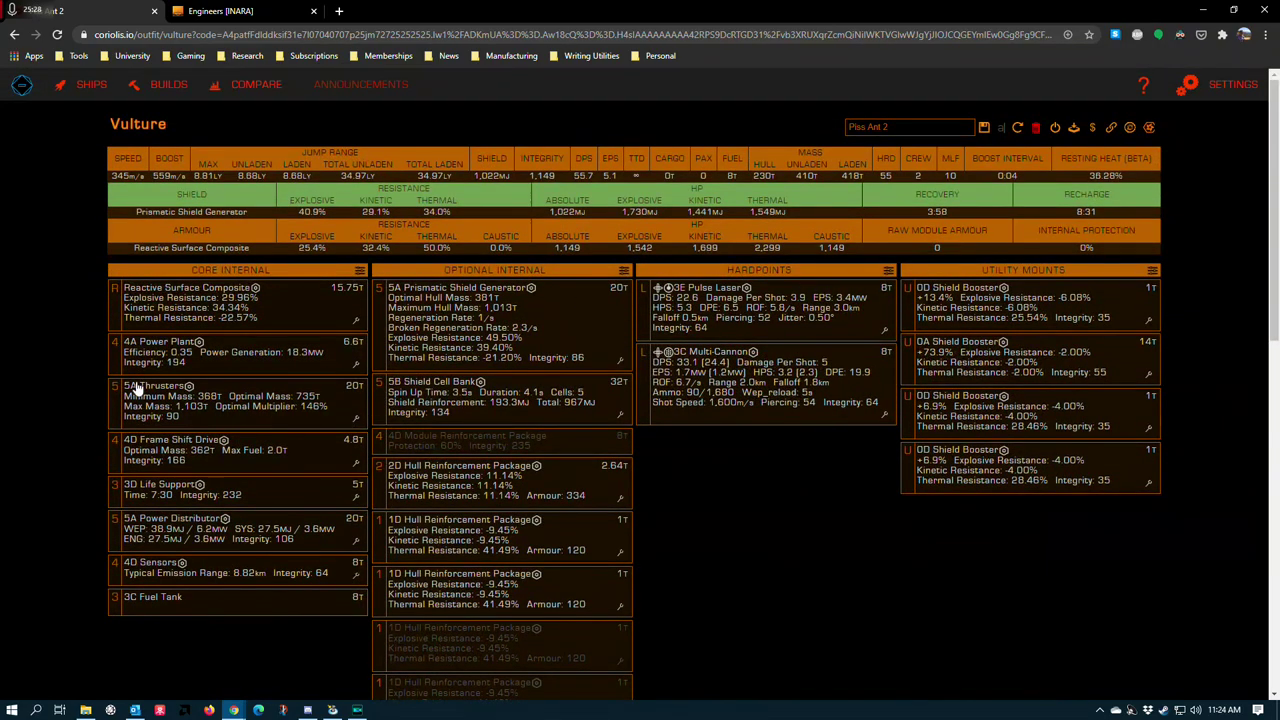
Step: Split the power pips evenly, with three in SYS and three in WEP, to compare the WEP drain time
{"action": "scroll", "coordinate": [771, 375], "scroll_direction": "down", "scroll_amount": 6}
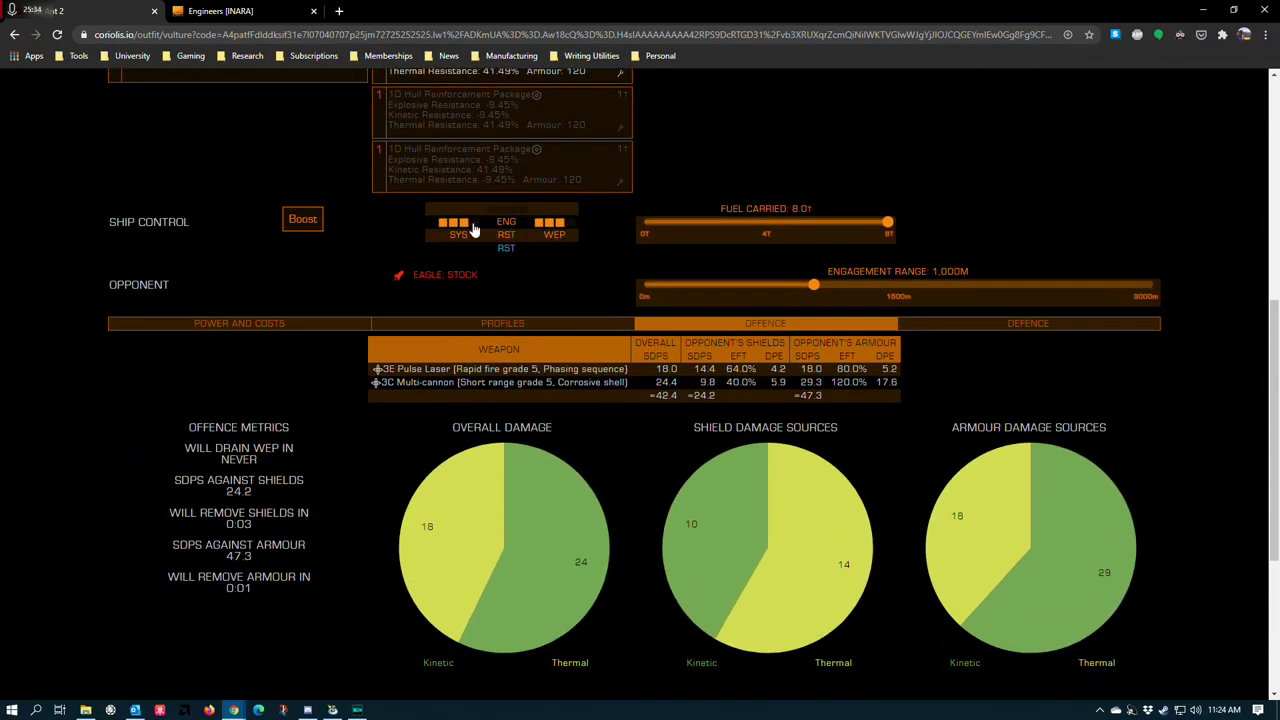
{"action": "scroll", "coordinate": [483, 365], "scroll_direction": "up", "scroll_amount": 2}
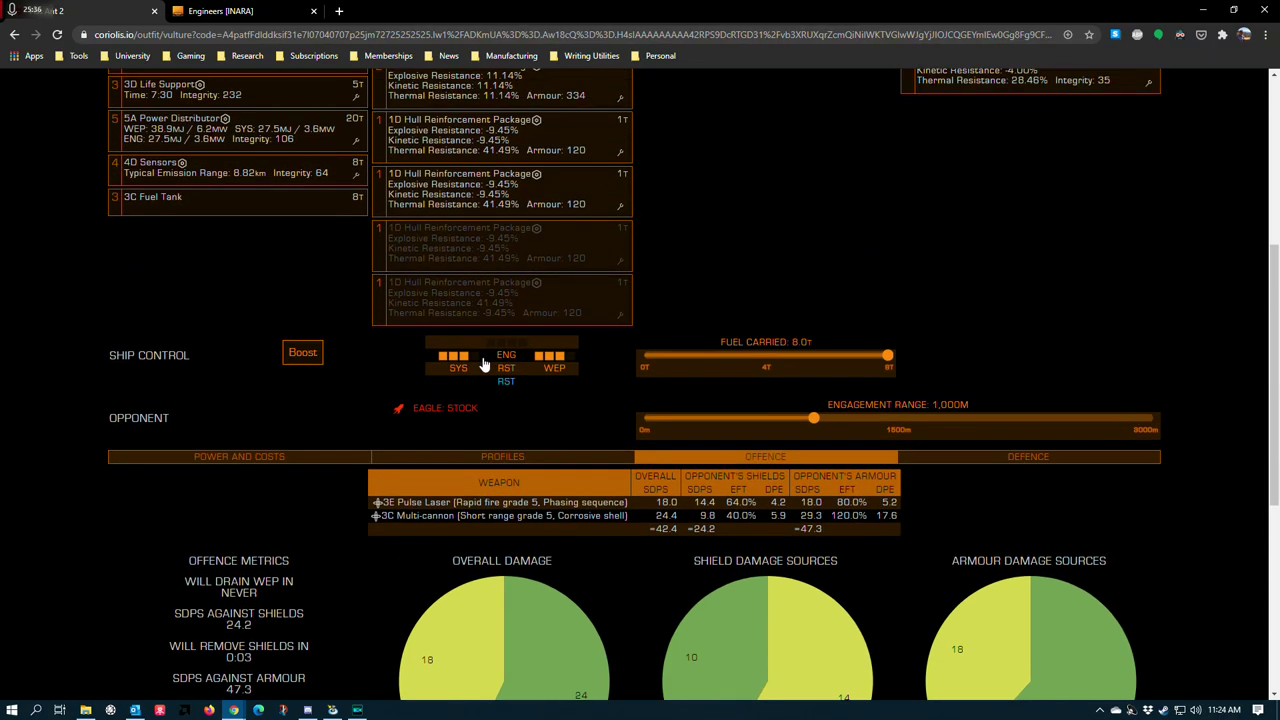
{"action": "scroll", "coordinate": [450, 375], "scroll_direction": "up", "scroll_amount": 2}
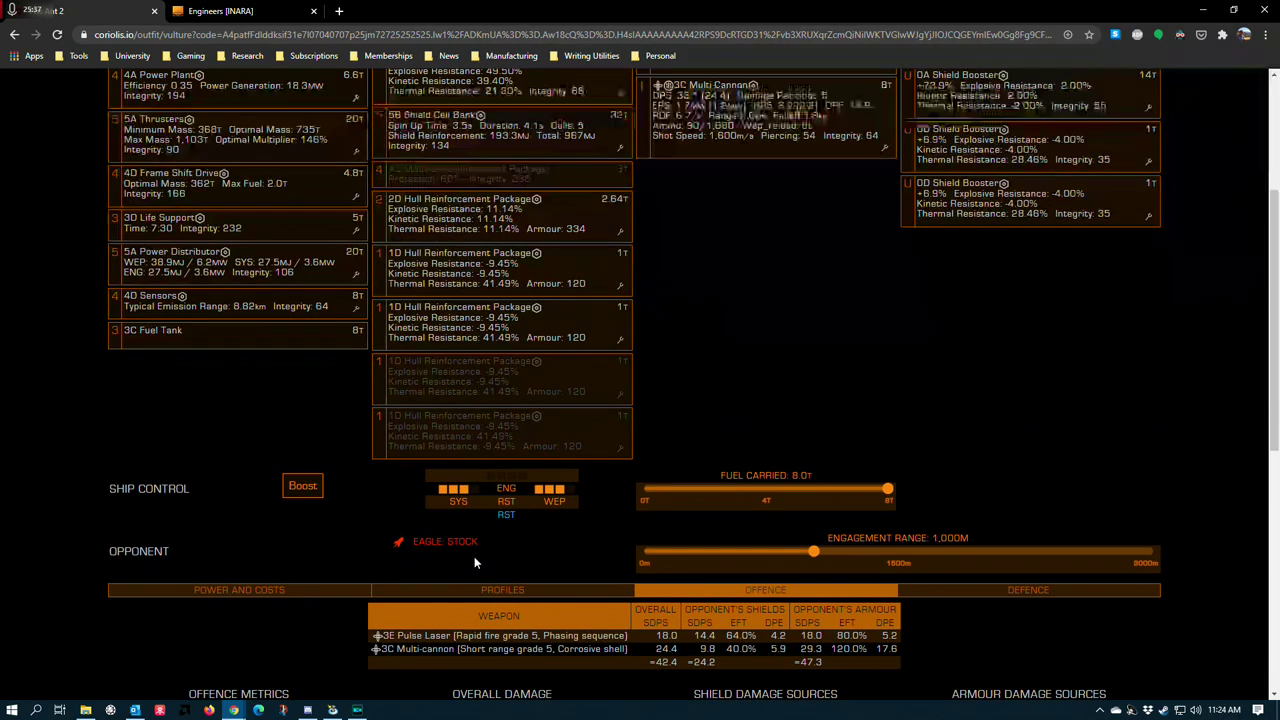
Step: Redistribute the power pips to three SYS, one ENG and two WEP
{"action": "left_click", "coordinate": [504, 488]}
{"action": "scroll", "coordinate": [504, 486], "scroll_direction": "down", "scroll_amount": 2}
{"action": "left_click", "coordinate": [460, 357]}
{"action": "left_click", "coordinate": [548, 363]}
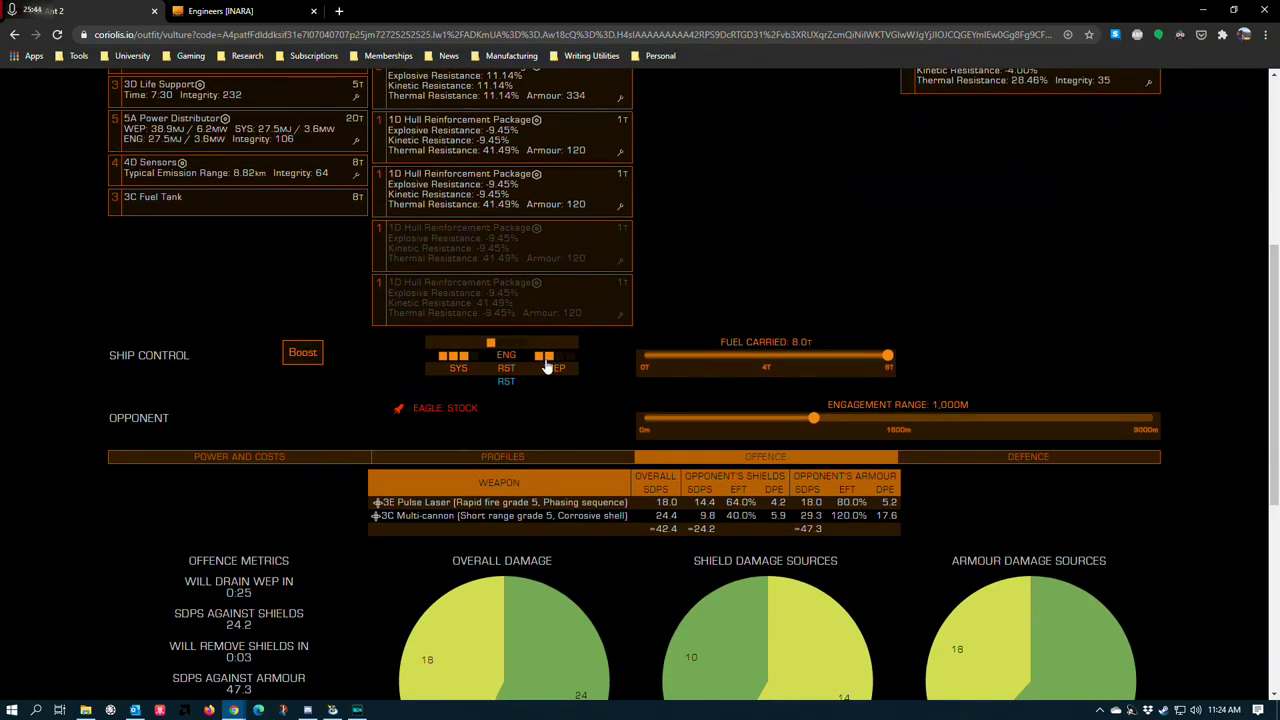
Step: Redistribute the power pips to four SYS, two ENG and none in WEP
{"action": "left_click", "coordinate": [540, 367]}
{"action": "left_click", "coordinate": [477, 362]}
{"action": "left_click", "coordinate": [503, 352]}
{"action": "scroll", "coordinate": [740, 352], "scroll_direction": "up", "scroll_amount": 5}
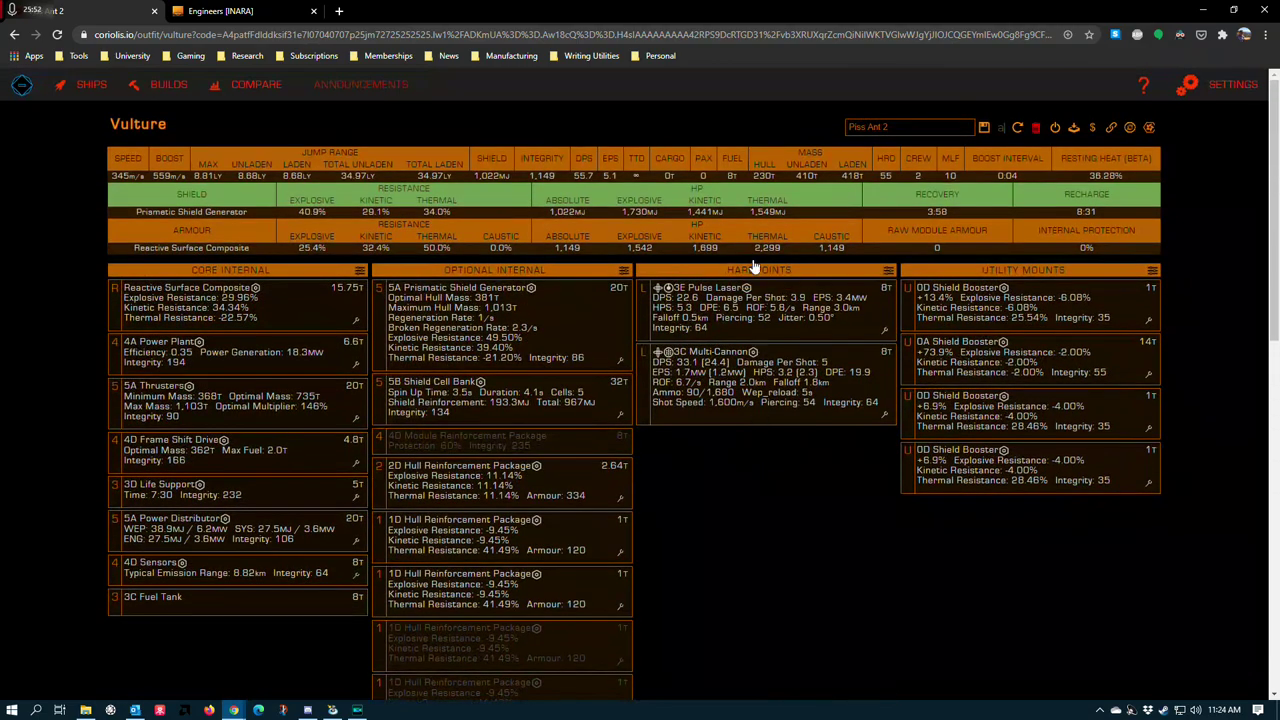
Step: Examine the WEP drain time with no WEP pips, comparing it with the weapon stats in the hardpoints list
{"action": "scroll", "coordinate": [716, 475], "scroll_direction": "down", "scroll_amount": 2}
{"action": "scroll", "coordinate": [716, 476], "scroll_direction": "down", "scroll_amount": 5}
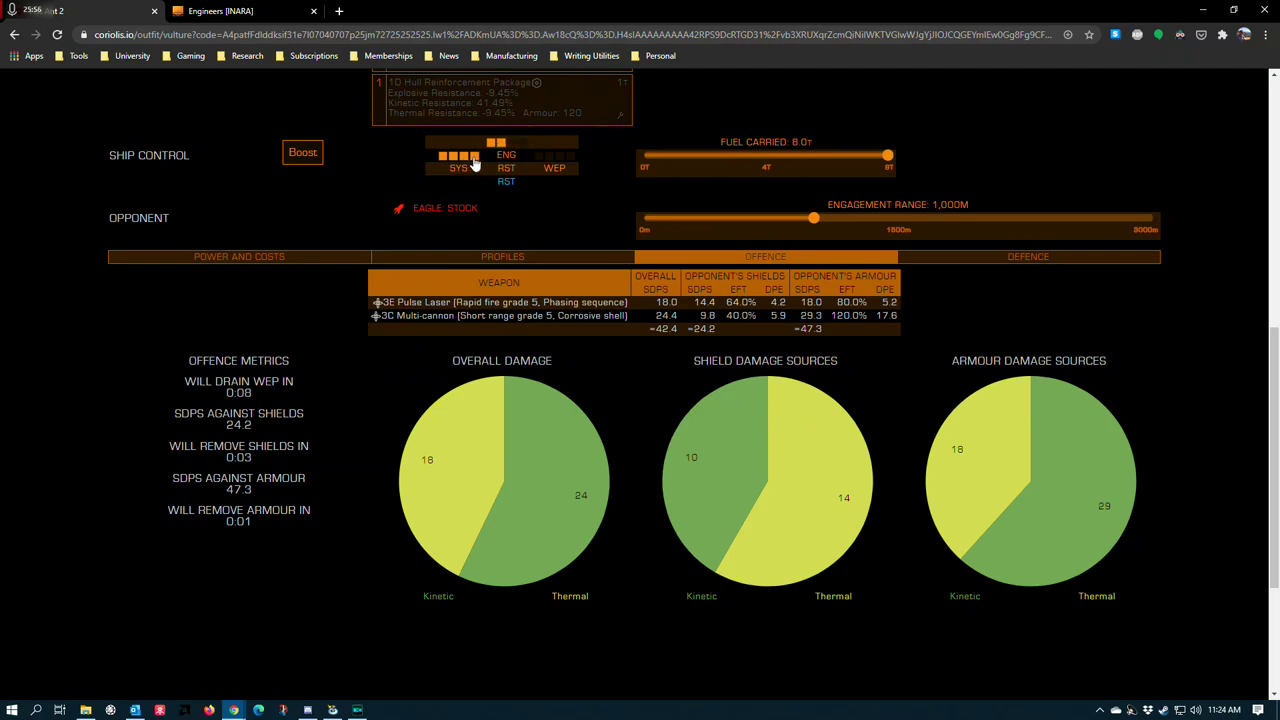
{"action": "scroll", "coordinate": [294, 402], "scroll_direction": "up", "scroll_amount": 8}
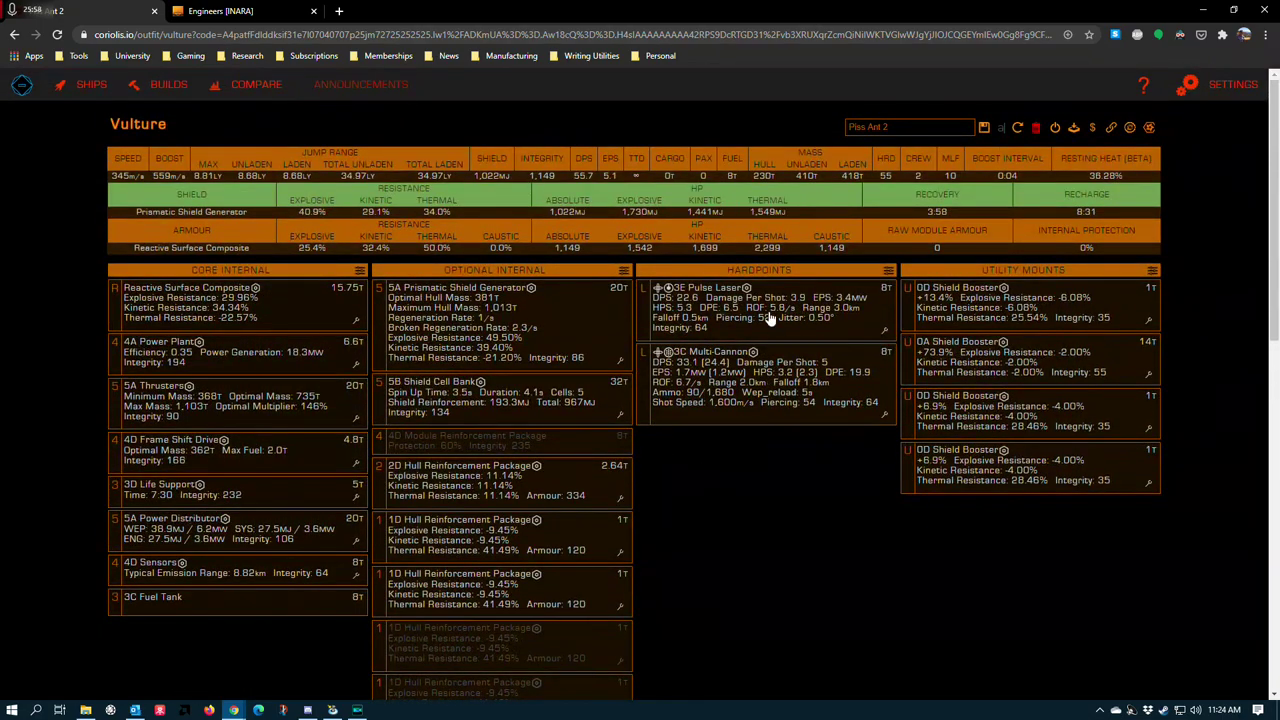
{"action": "scroll", "coordinate": [309, 434], "scroll_direction": "down", "scroll_amount": 8}
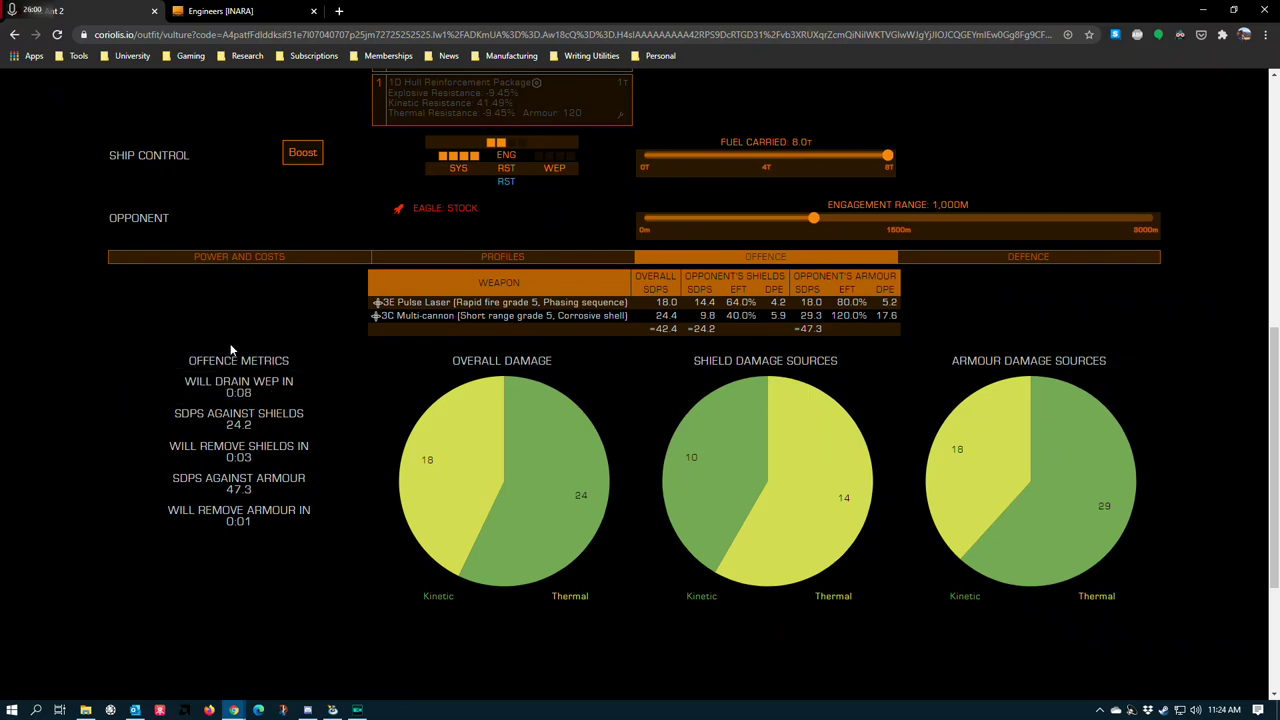
{"action": "mouse_move", "coordinate": [228, 395]}
{"action": "scroll", "coordinate": [161, 372], "scroll_direction": "up", "scroll_amount": 3}
{"action": "scroll", "coordinate": [250, 530], "scroll_direction": "down", "scroll_amount": 3}
{"action": "scroll", "coordinate": [371, 410], "scroll_direction": "up", "scroll_amount": 8}
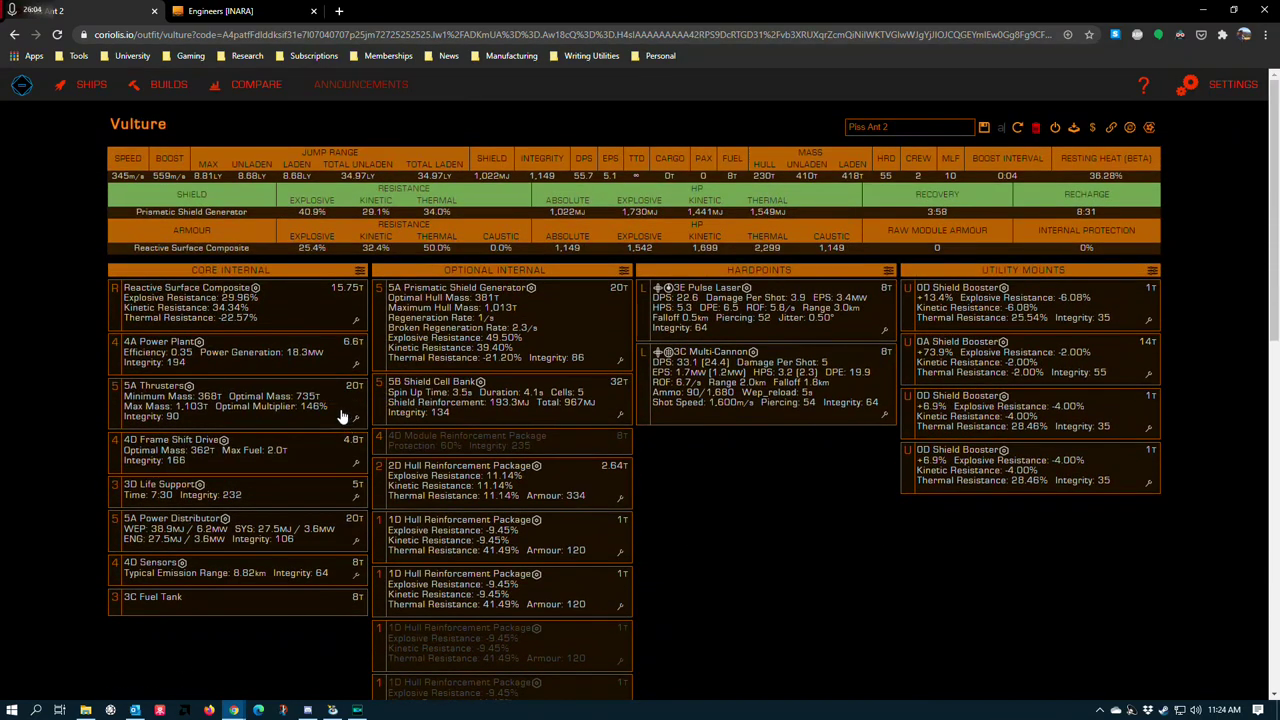